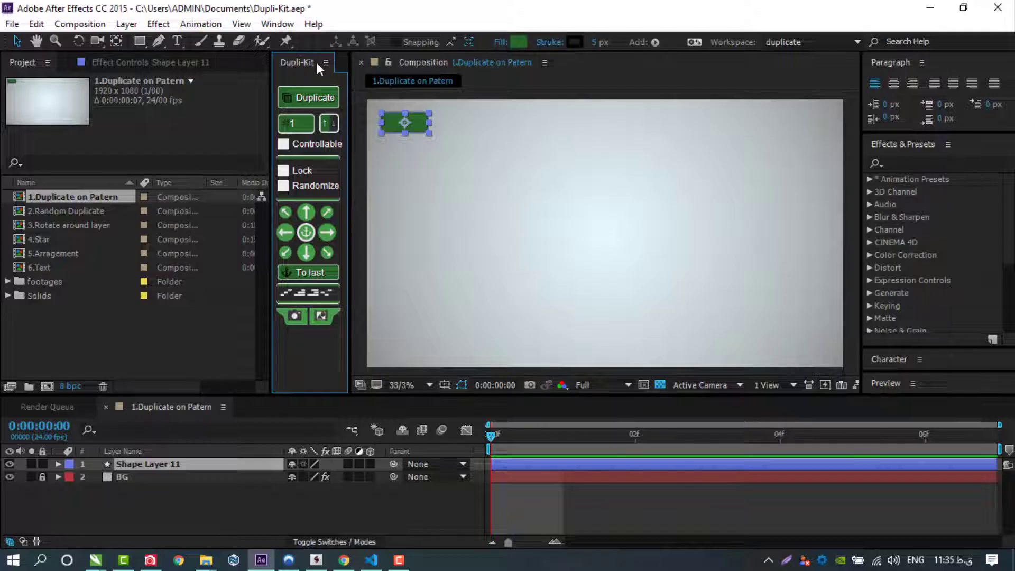
left_click(283, 171)
left_click(283, 172)
left_click(283, 186)
left_click(283, 186)
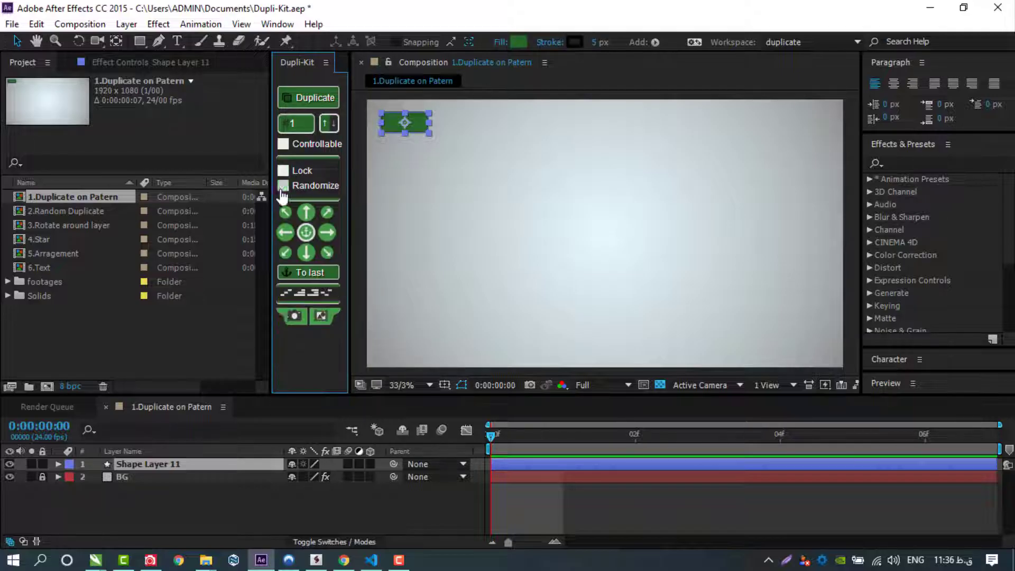
Duplicate the green rectangle once, offset the copy slightly down and to the right, and rotate and enlarge it slightly
left_click(402, 124)
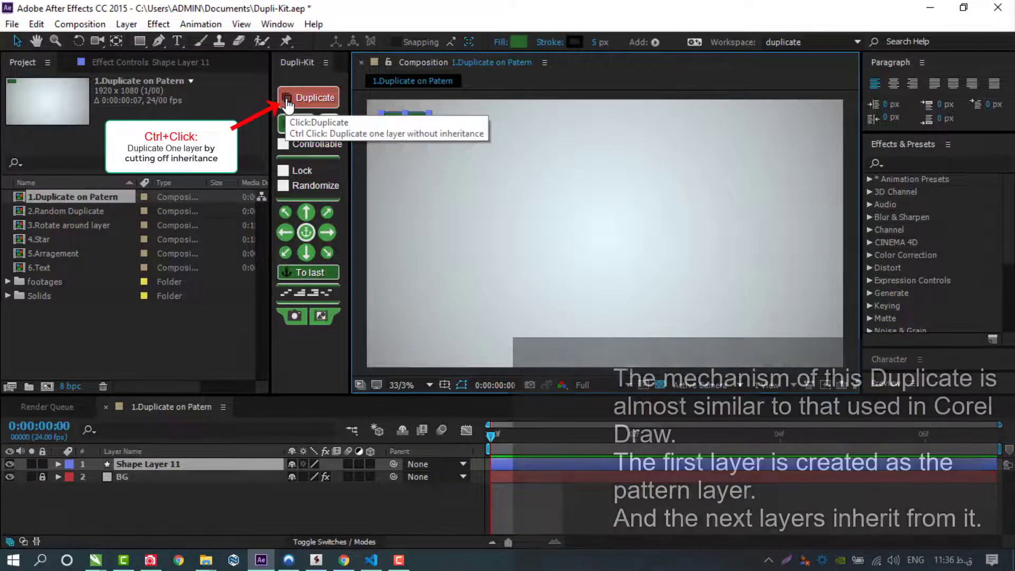
left_click(309, 97)
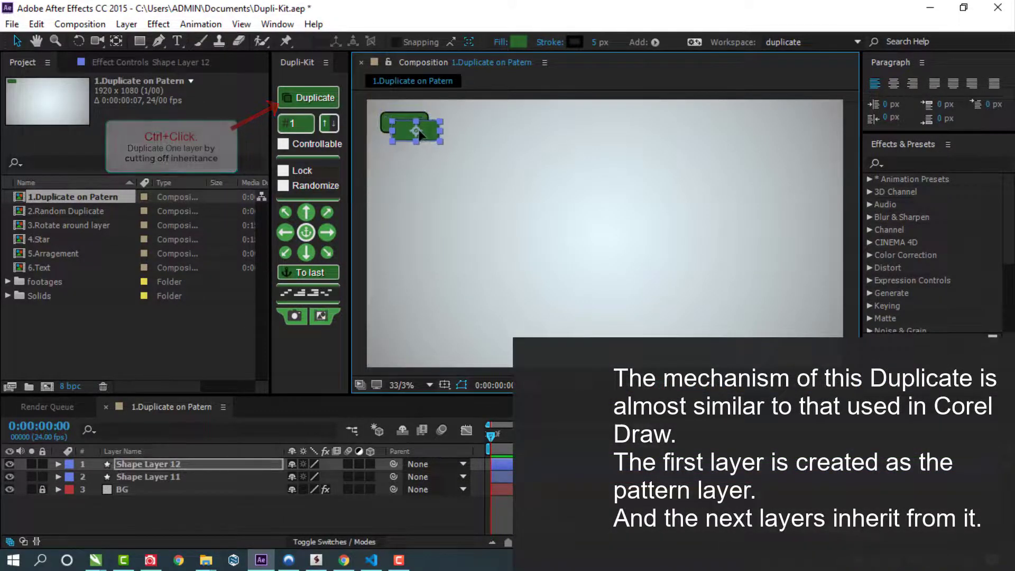
key("r")
mouse_move(306, 476)
left_mouse_down()
mouse_move(316, 486)
mouse_move(312, 479)
left_mouse_up()
key("s")
Duplicate the transformed rectangle with a count of 10, and repeat it with the layer stacking order reversed
left_click(301, 124)
type("10")
left_click(305, 101)
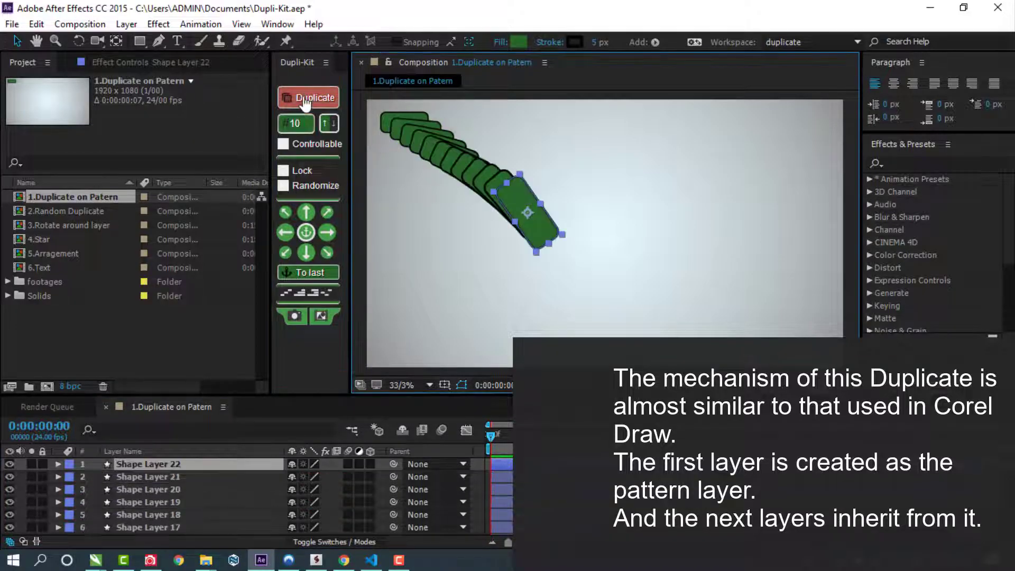
left_click(329, 129)
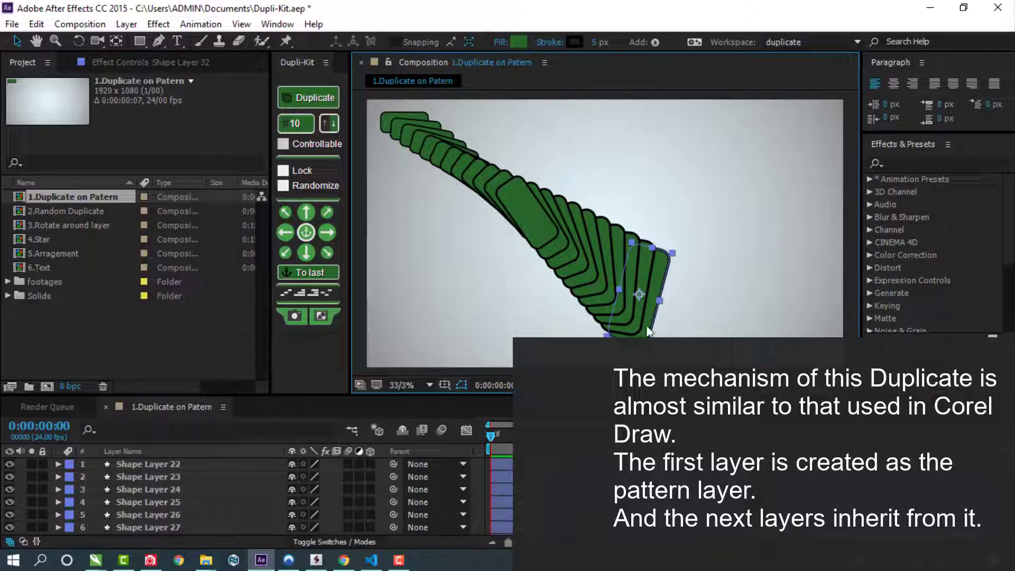
Shift the last copy slightly upward, rotate it to 90°, and duplicate it ten times
left_click_drag(649, 304, 650, 300)
key("r")
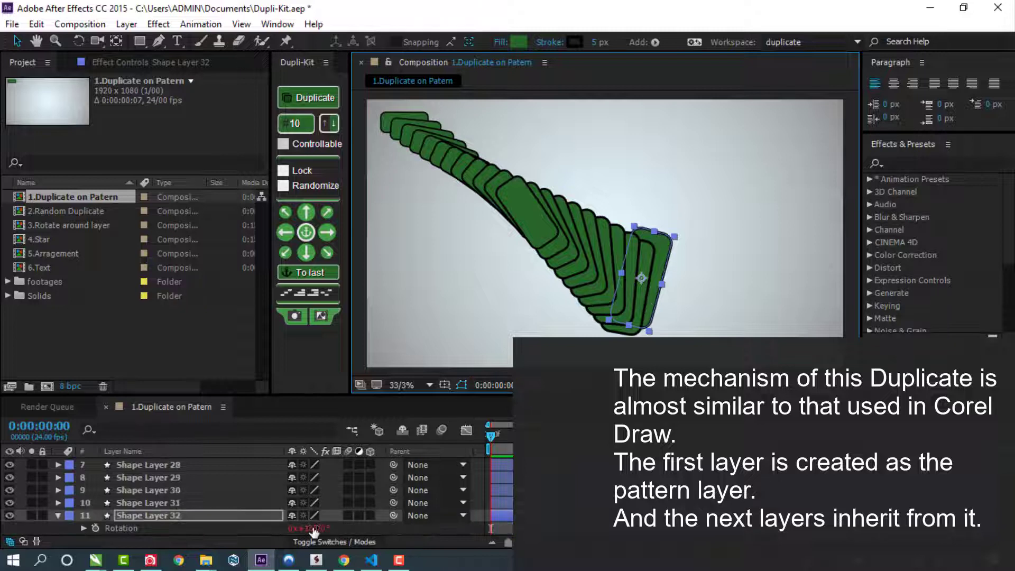
left_click_drag(313, 529, 304, 528)
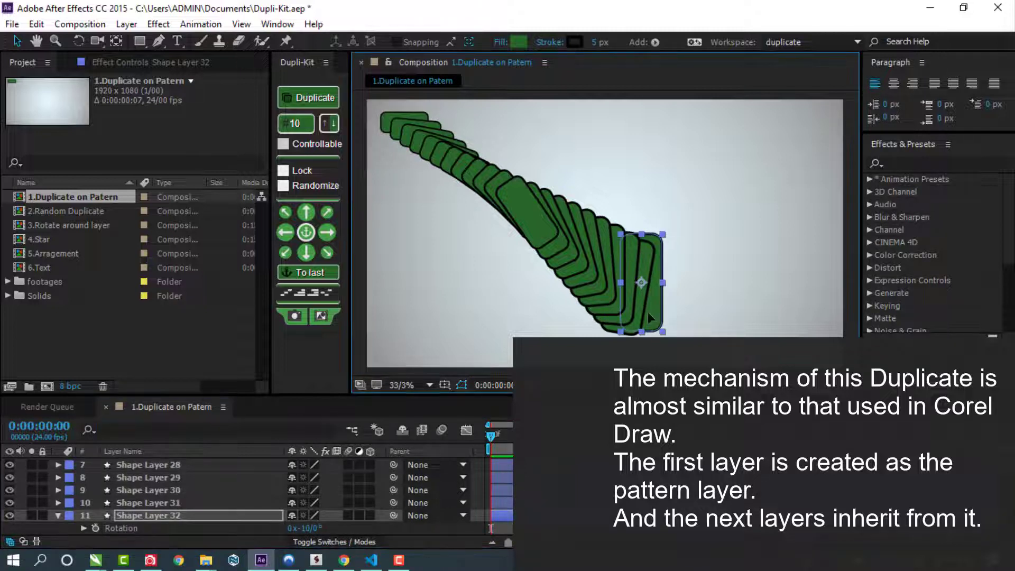
left_click(311, 99)
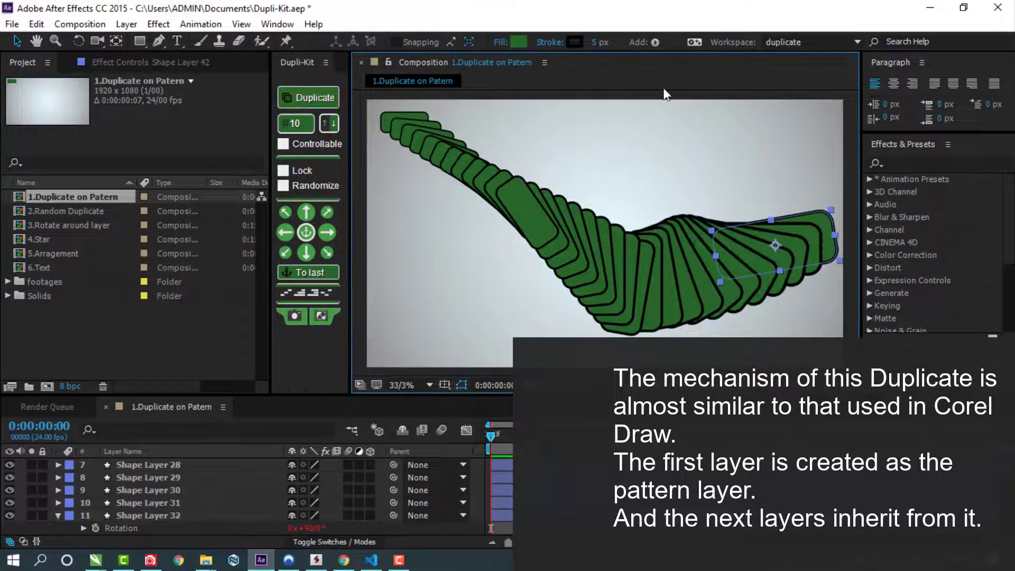
Duplicate the middle tilted rectangle without inheritance, nudge the copy down-left, and duplicate it ten times to form a new branch
left_click(527, 220)
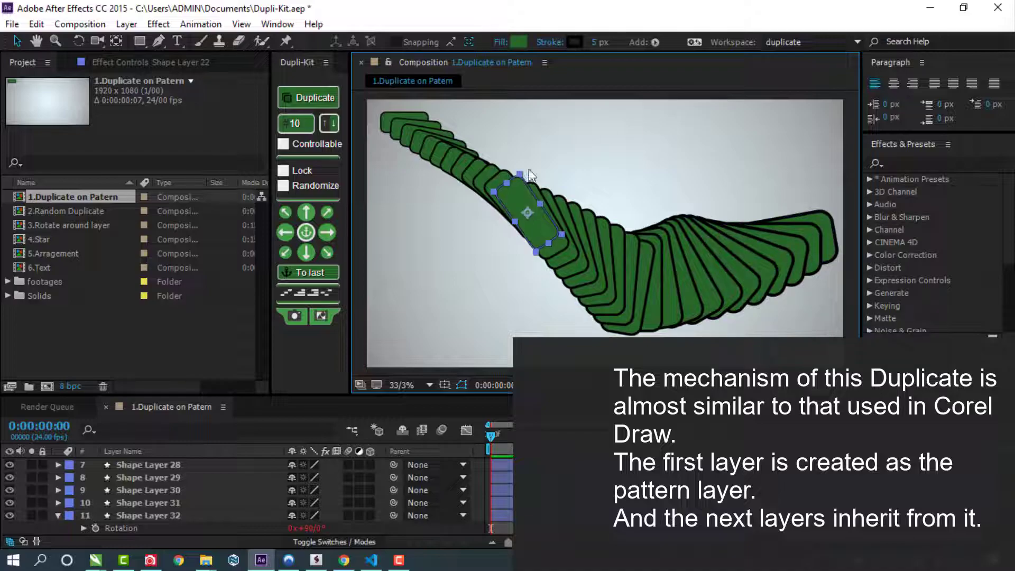
left_click(309, 99, "ctrl")
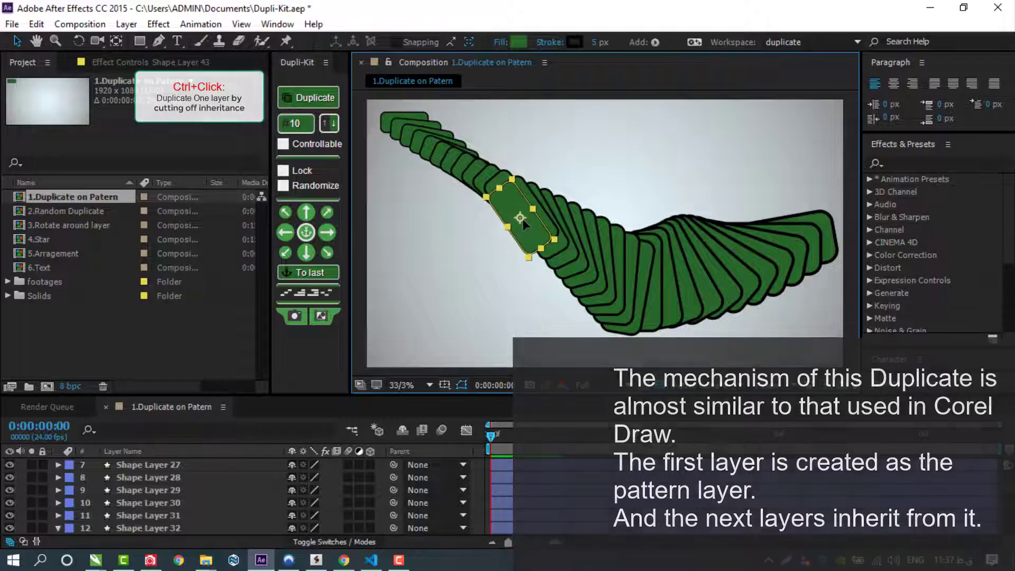
left_click(310, 105)
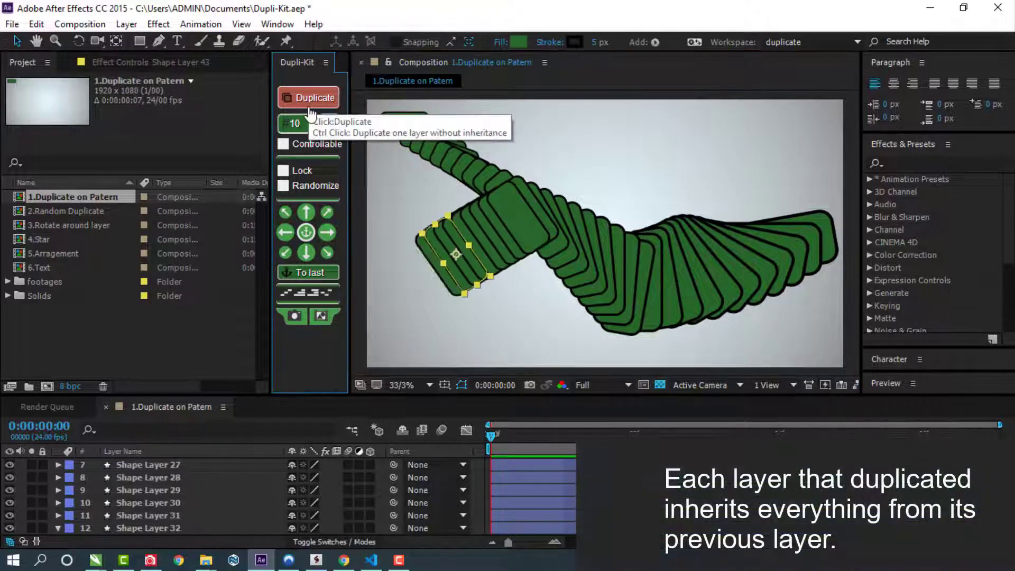
left_click(311, 105)
Duplicate the branch's first rectangle without inheritance, nudge that copy up-right, and extend it with ten duplicates
left_click(522, 230)
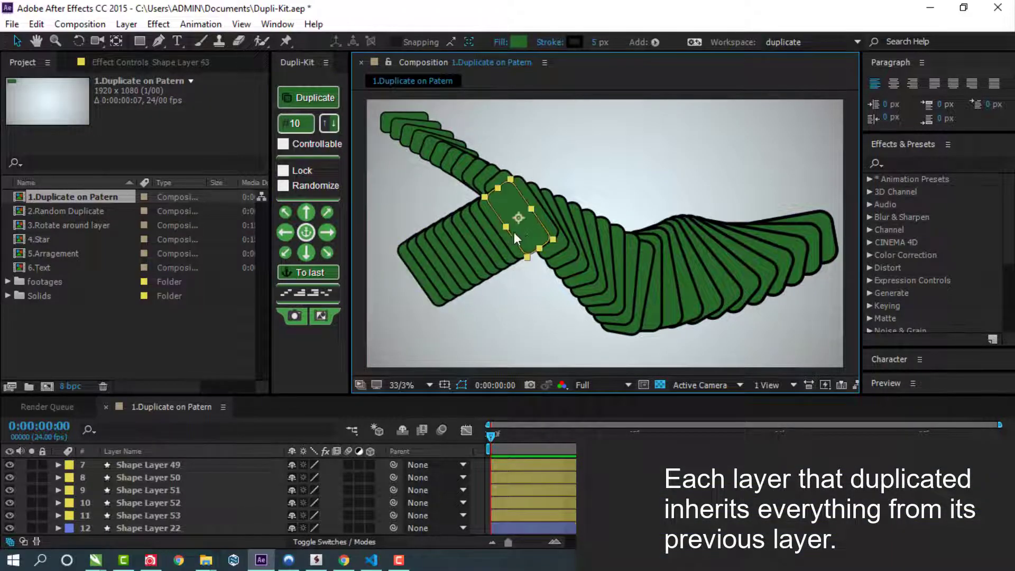
left_click(310, 99, "ctrl")
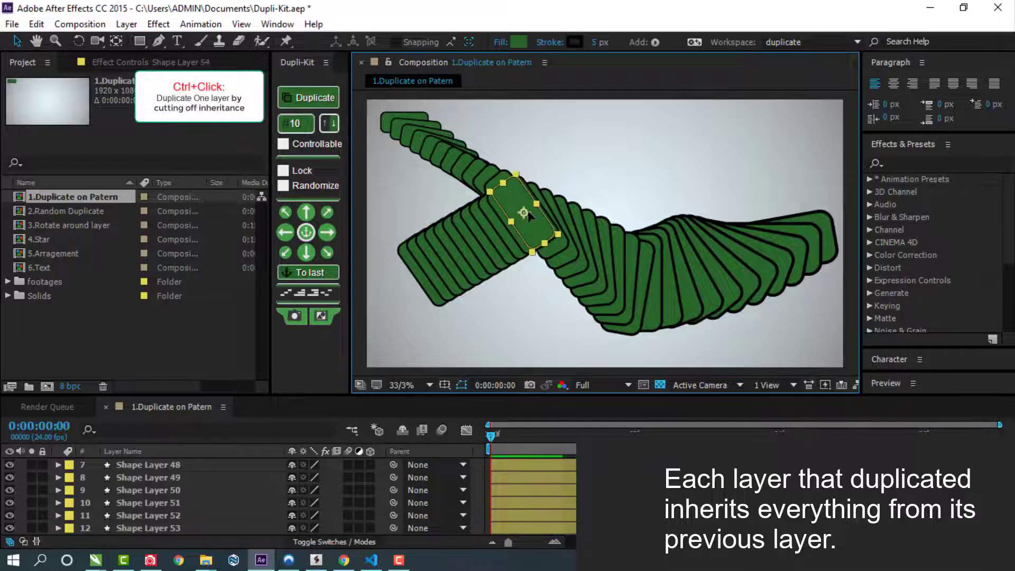
left_click(310, 98)
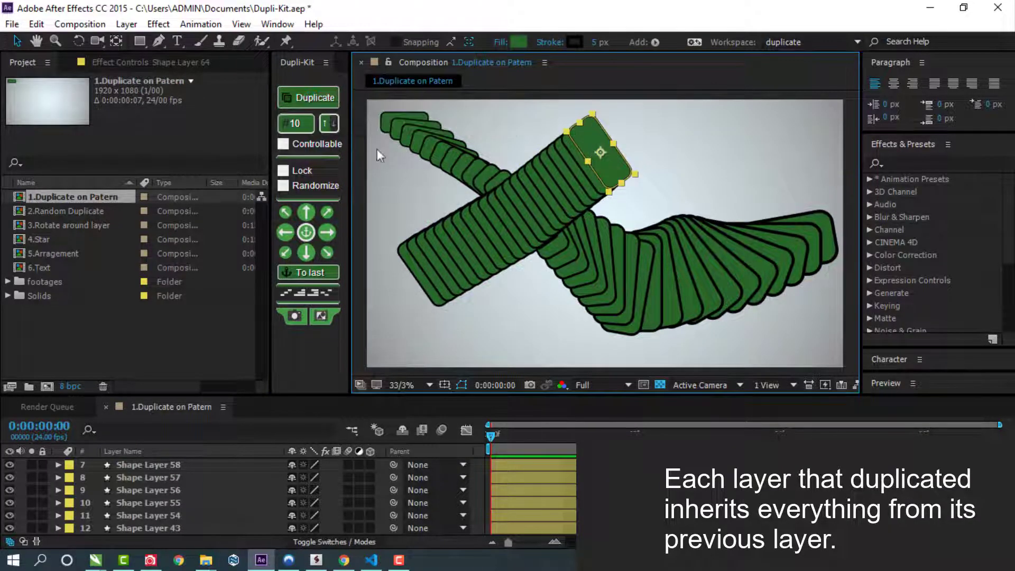
Enable the lock on Y and duplicate the last rectangle of the upper-right branch
left_click(284, 171)
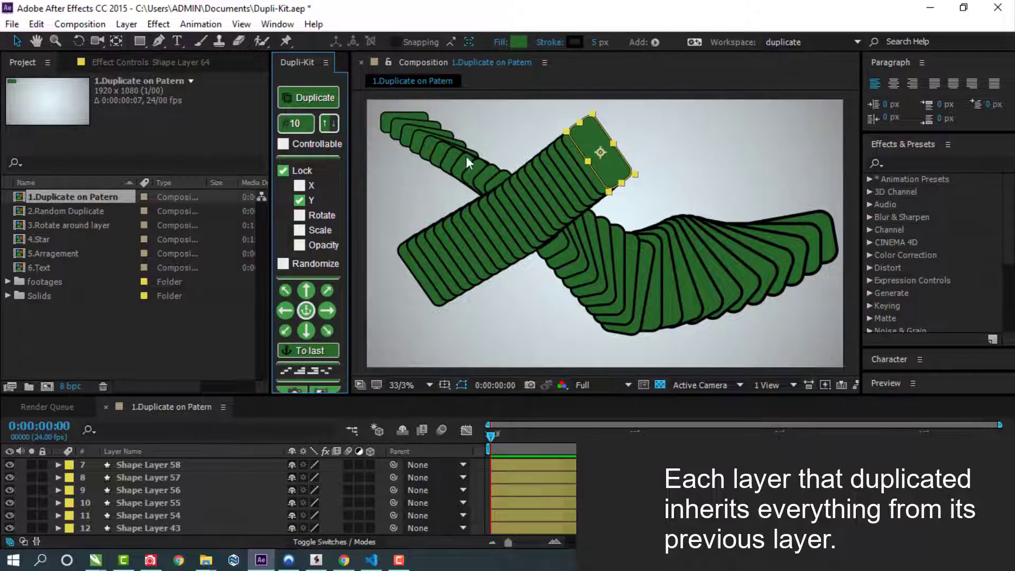
left_click(313, 98)
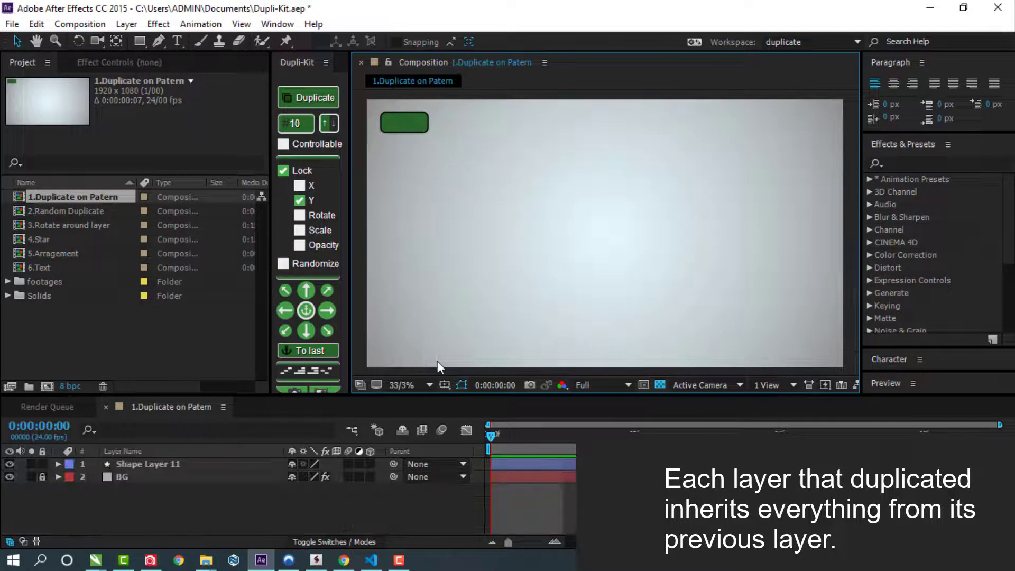
Turn off Lock, duplicate the original green rectangle, and move the copy slightly down and to the right
left_click(403, 126)
left_click(283, 171)
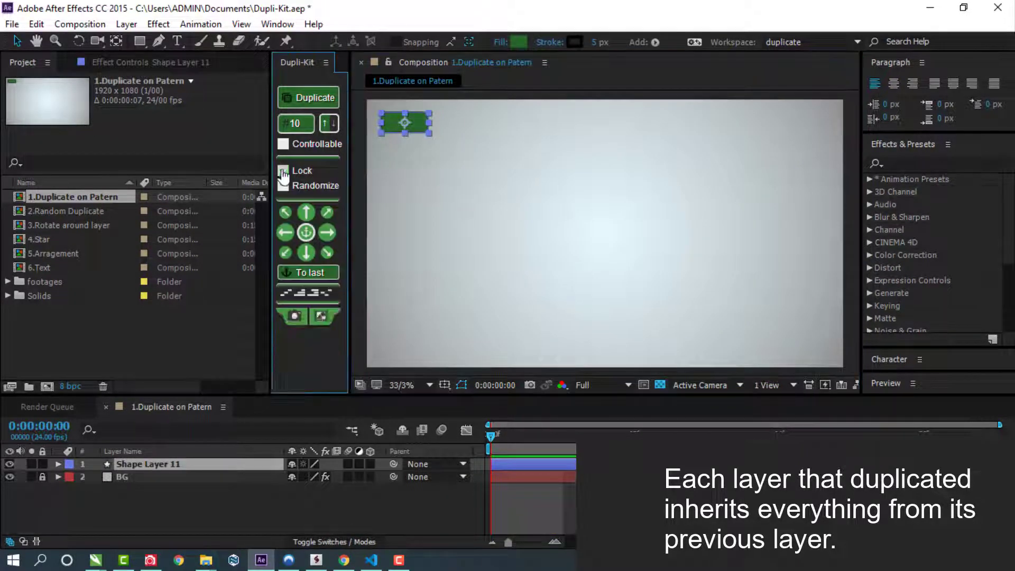
left_click(294, 103)
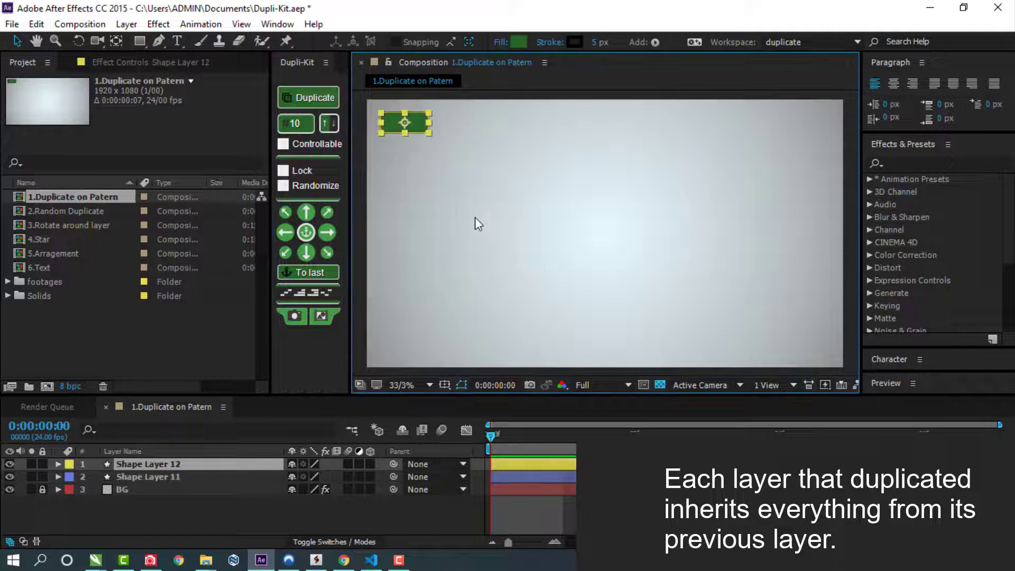
left_click_drag(408, 129, 423, 139)
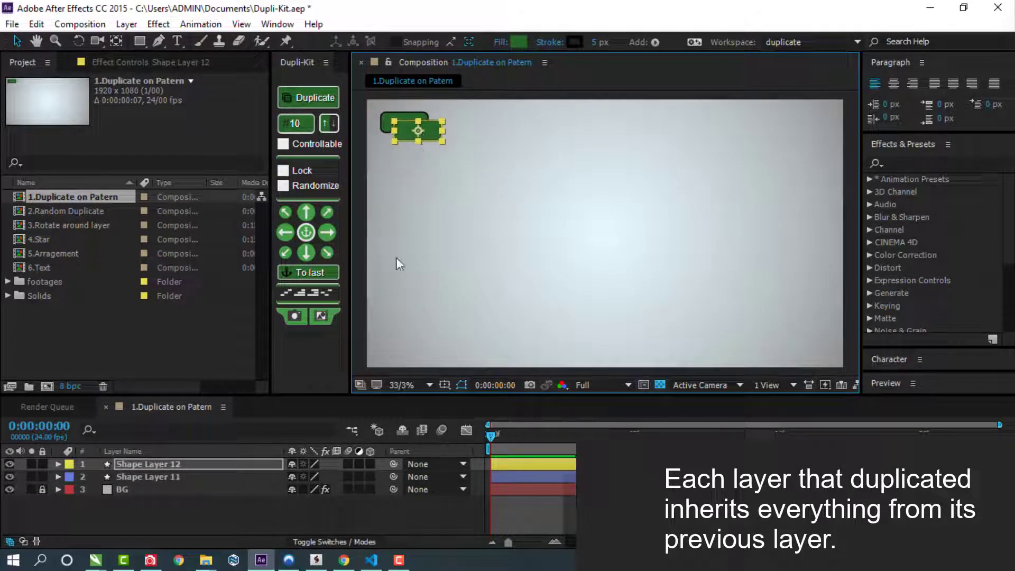
Enlarge the copy slightly, rotate it to -7°, and duplicate it ten times as Controllable child layers
key("s")
key("r")
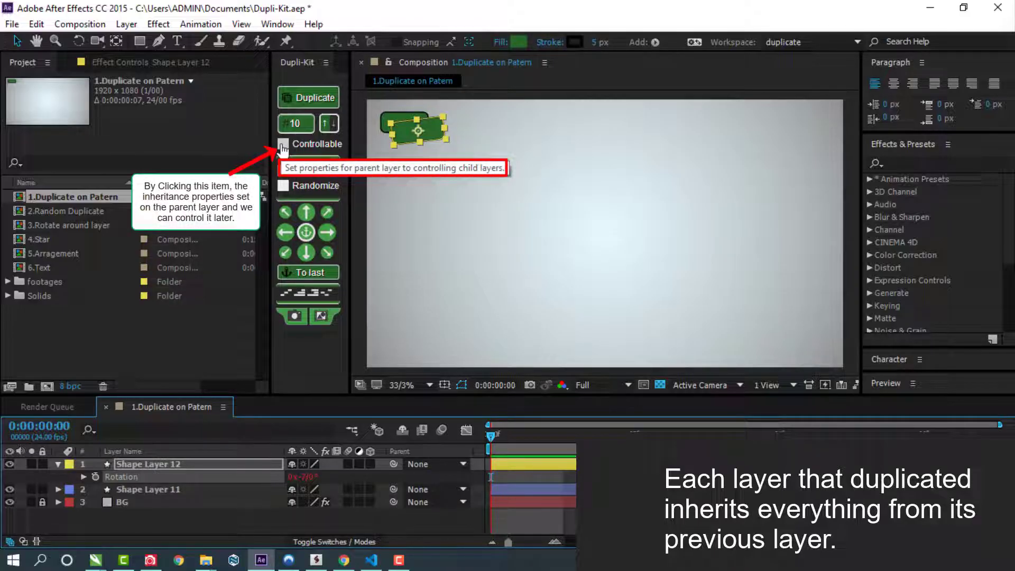
left_click(312, 98)
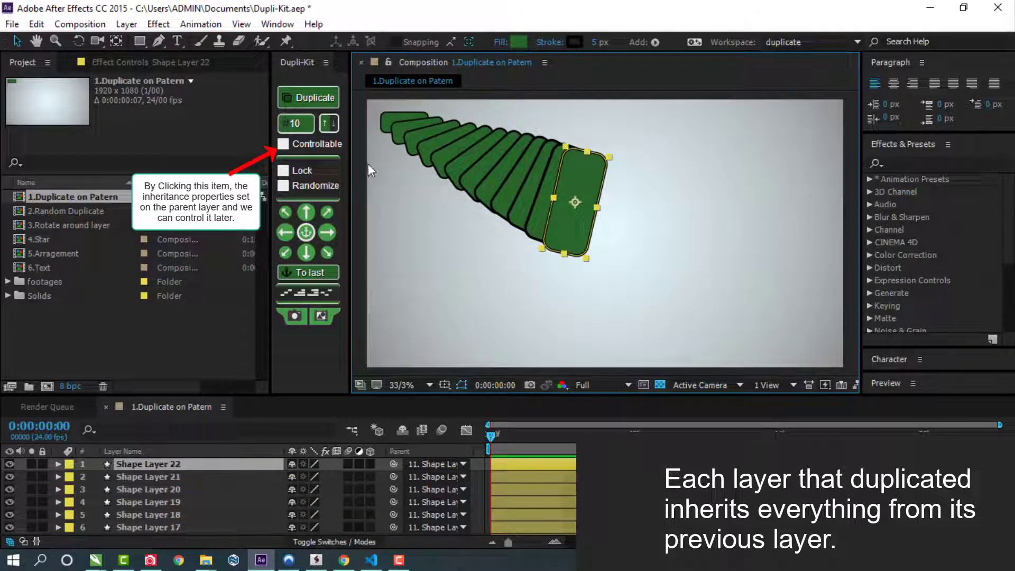
Set the parent layer's controller effects to X -15, Y 15 and Rotation 3
scroll(230, 489, "down", 5)
left_click(239, 479)
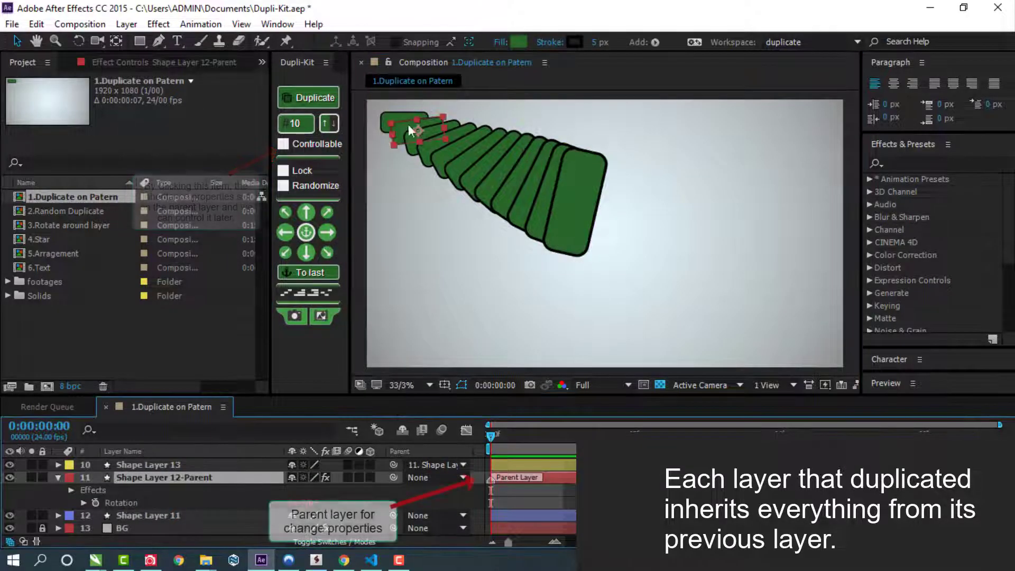
left_click(157, 63)
left_click_drag(170, 106, 155, 208)
left_click(49, 143)
left_click(60, 170, "ctrl")
Undo the controller changes and the controllable duplicates back to the single original rectangle
key("ctrl+z")
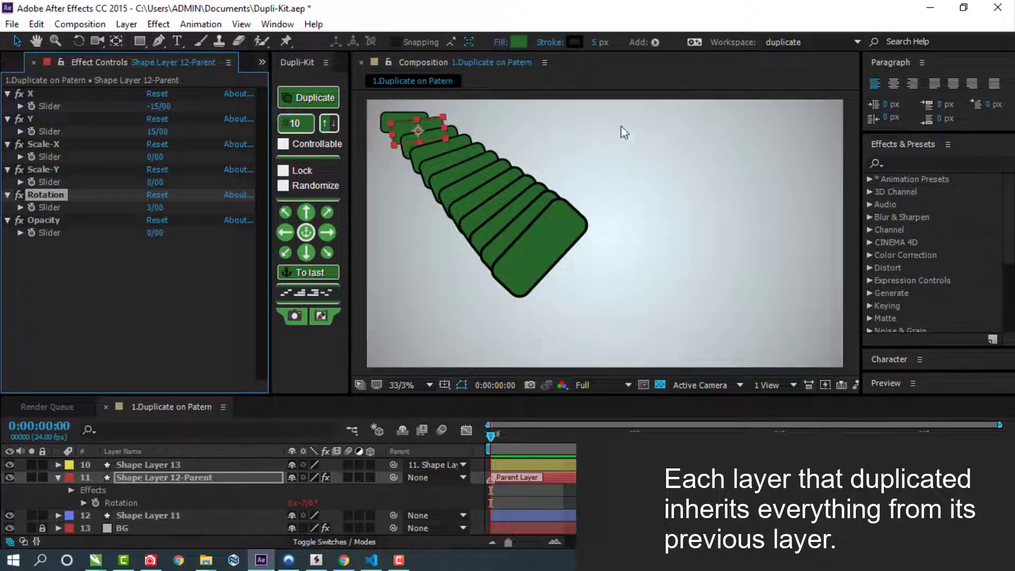
key("ctrl+z")
key("ctrl+z")
key("ctrl+z")
Duplicate the original rectangle, move the copy straight down below it, and add four more copies to complete the column
left_click(395, 127)
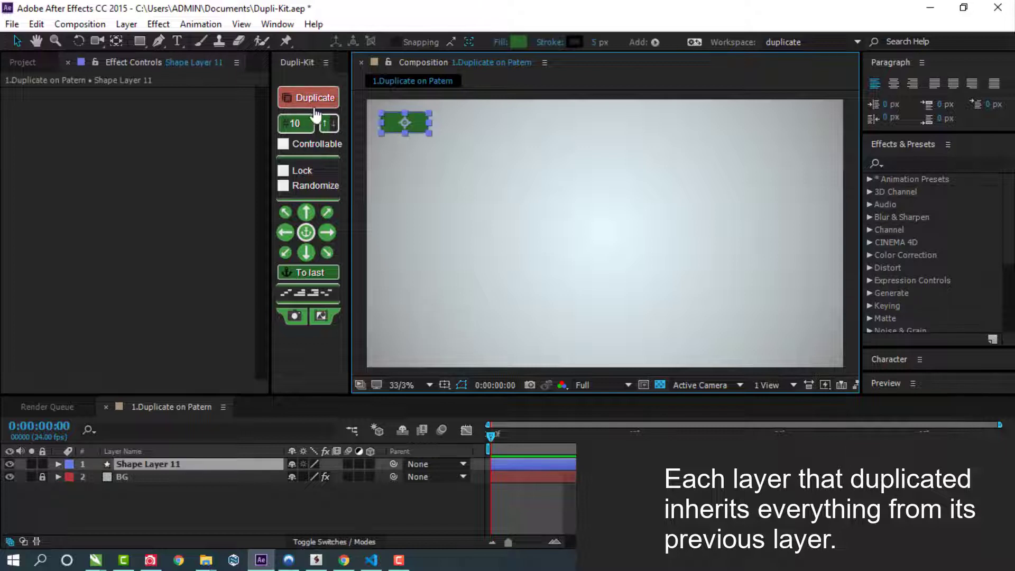
left_click(315, 111)
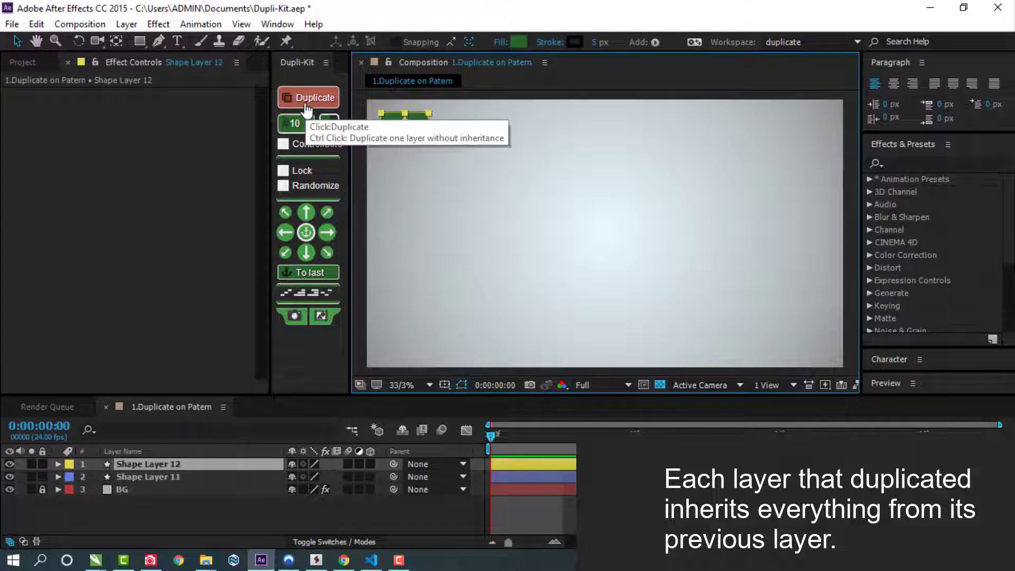
left_click(305, 258)
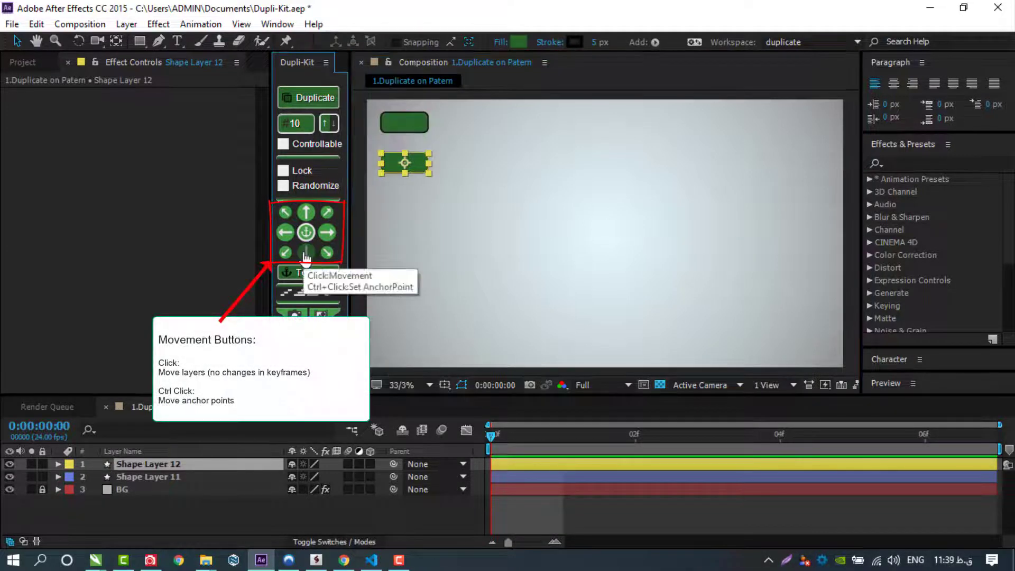
type("4")
left_click(316, 97)
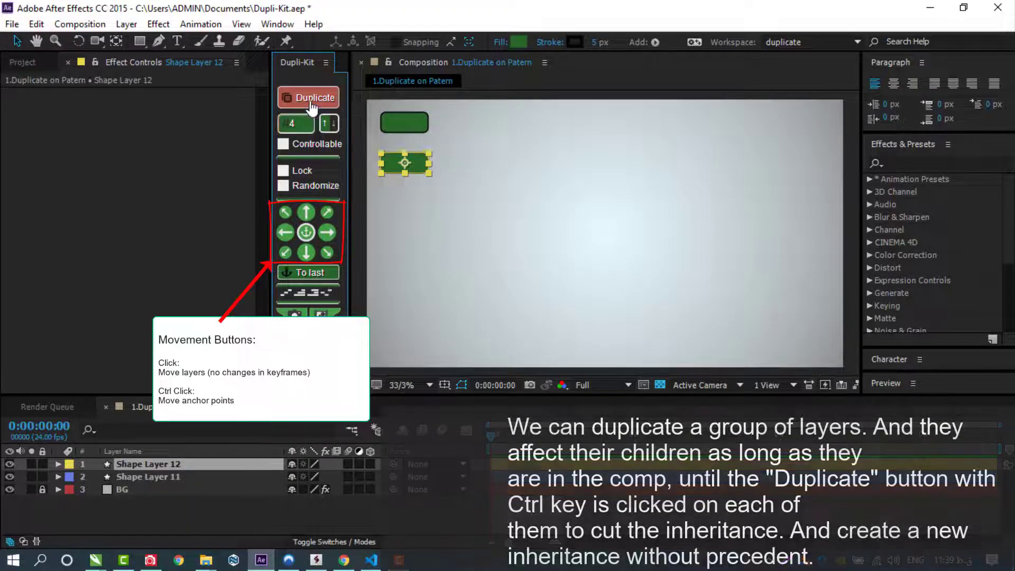
Duplicate the whole column of six rectangles without inheritance and move the copies right to form a second column
left_click_drag(474, 131, 398, 350)
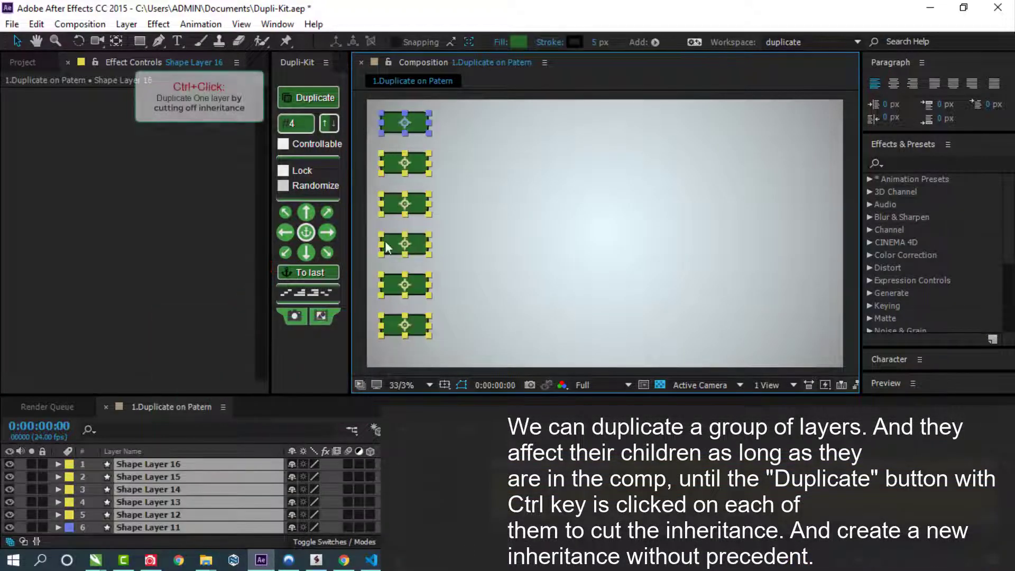
left_click(315, 97, "ctrl")
left_click_drag(405, 164, 461, 169)
Set the number of copies to 6 and duplicate the second column across the composition
left_click(296, 123)
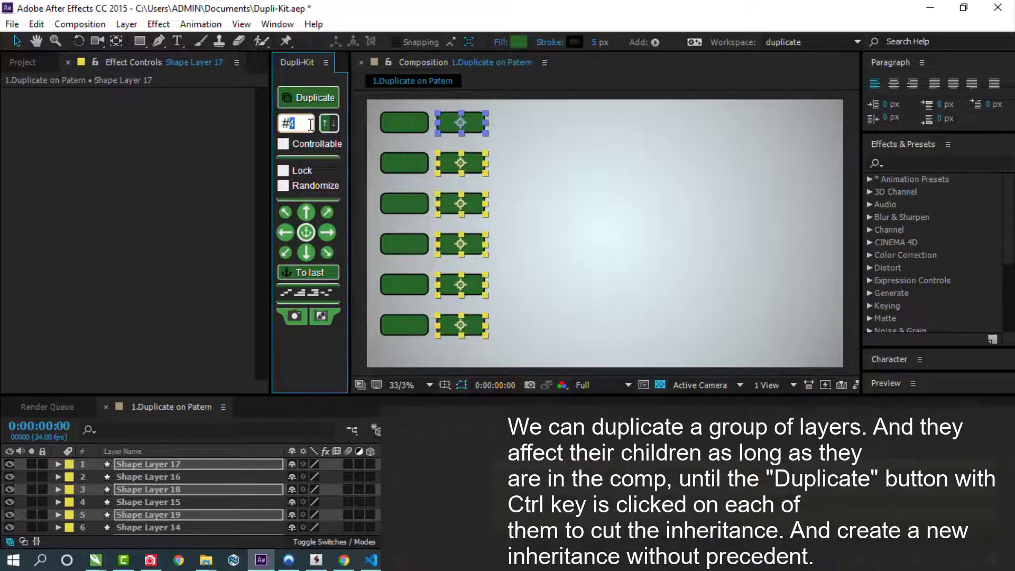
type("6")
left_click(310, 104)
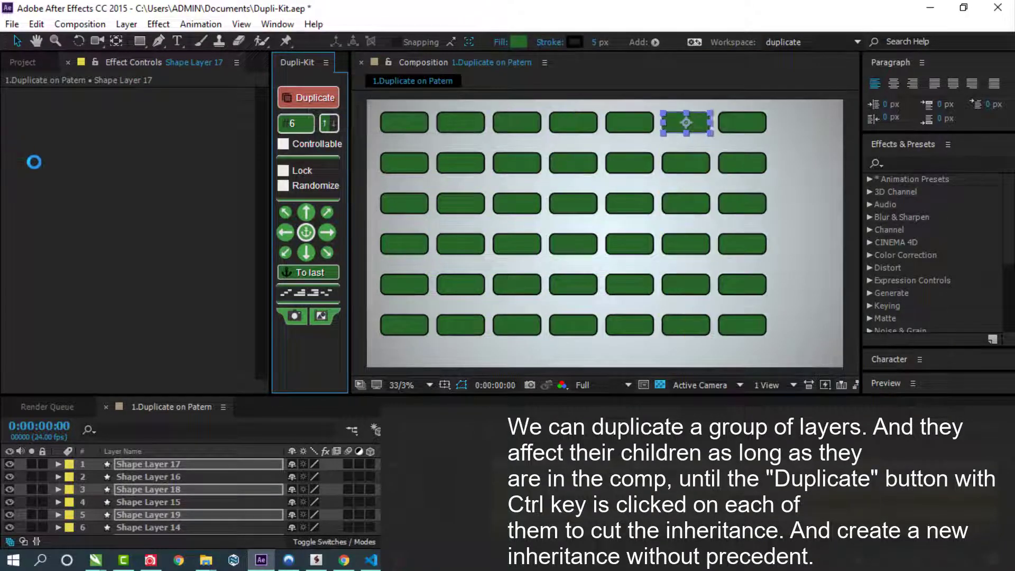
Undo the last duplication of the second column and clear the selection
left_click(36, 24)
left_click(50, 41)
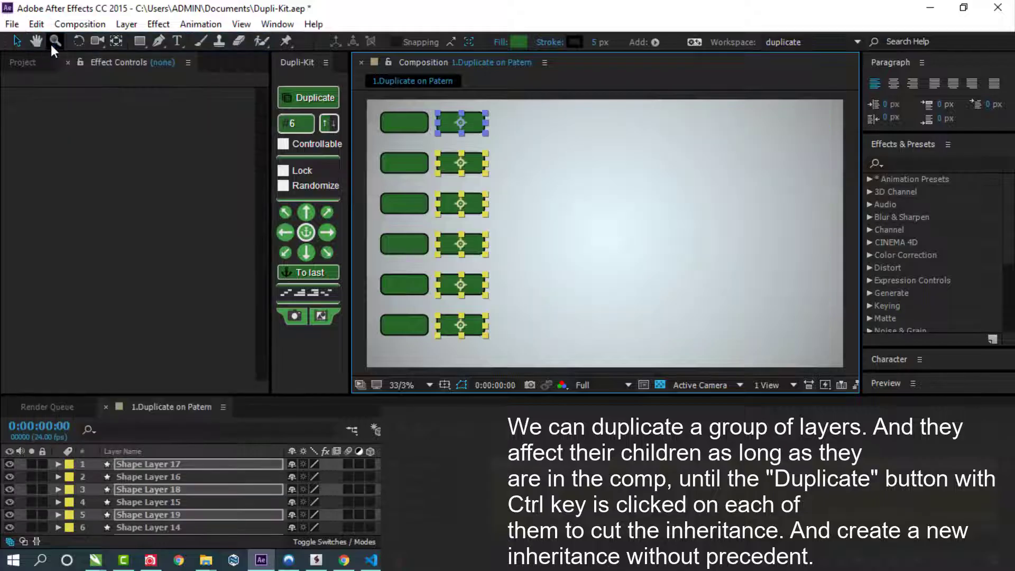
left_click(119, 255)
Rotate the second column's top rectangle slightly clockwise and shift the rectangle below it left over the first column
left_click(469, 126)
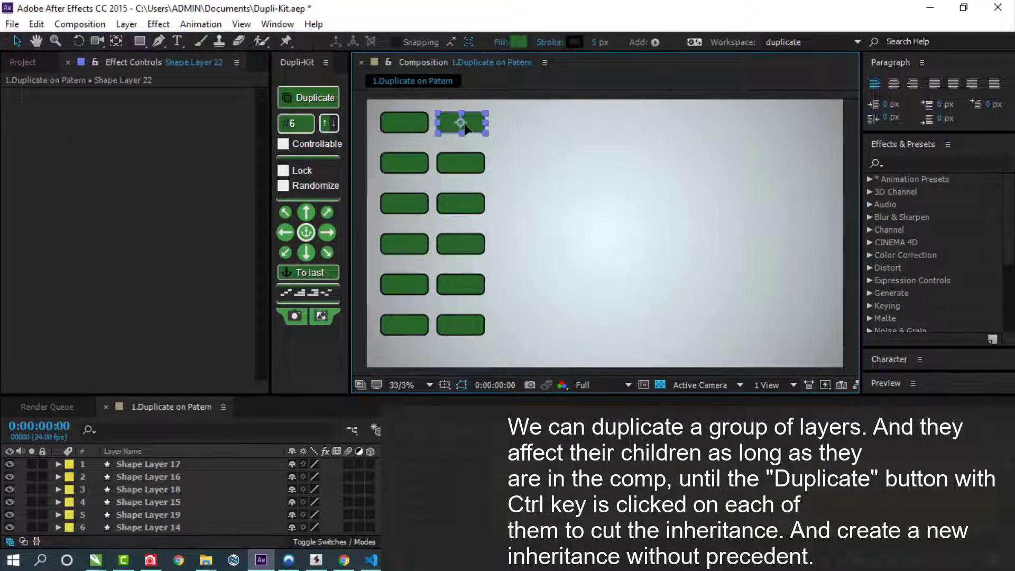
scroll(308, 483, "down", 2)
left_click_drag(305, 527, 317, 527)
left_click(461, 163)
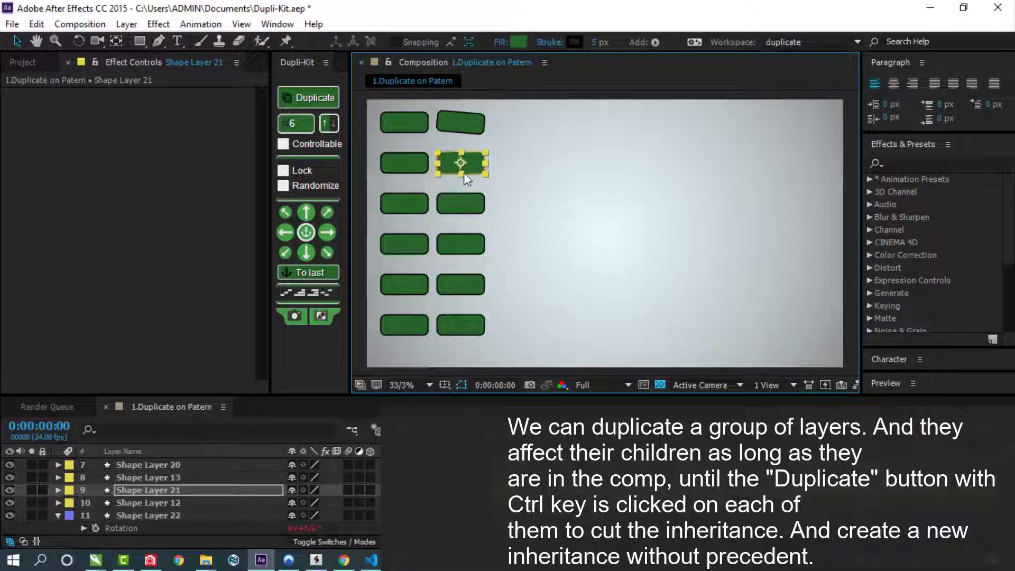
left_click_drag(465, 173, 443, 173)
Scale the third rectangle of the second column to about 108%
left_click(455, 204)
key("s")
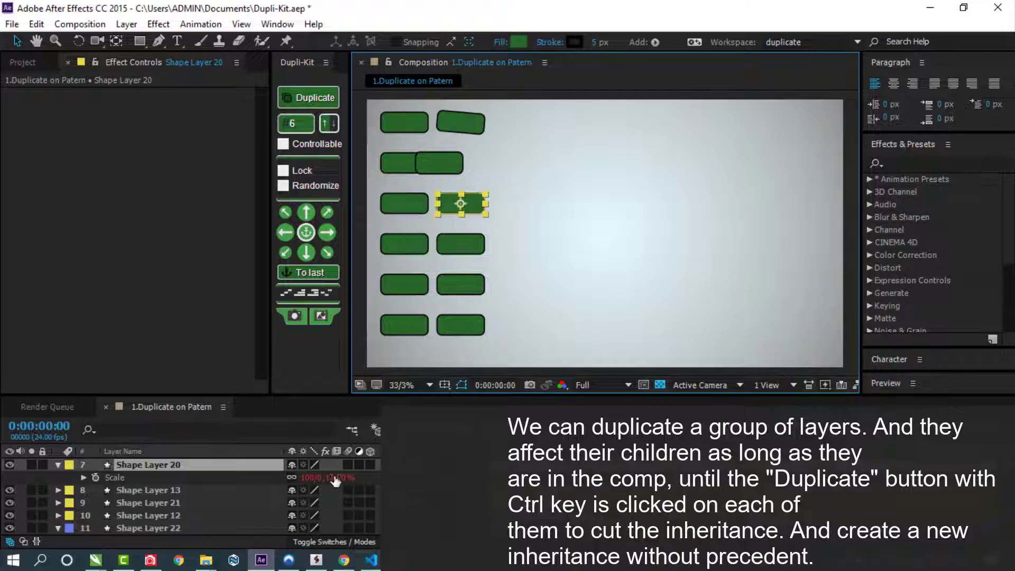
left_click_drag(336, 481, 338, 478)
Narrow the second column's fourth rectangle horizontally and set the fifth rectangle's opacity to about 93%
left_click(467, 243)
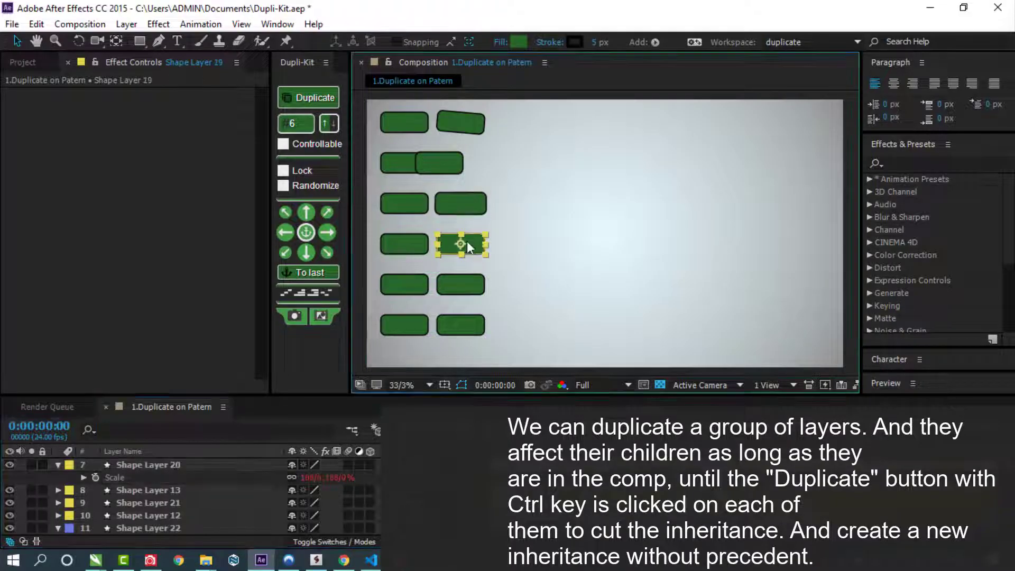
left_click(468, 285)
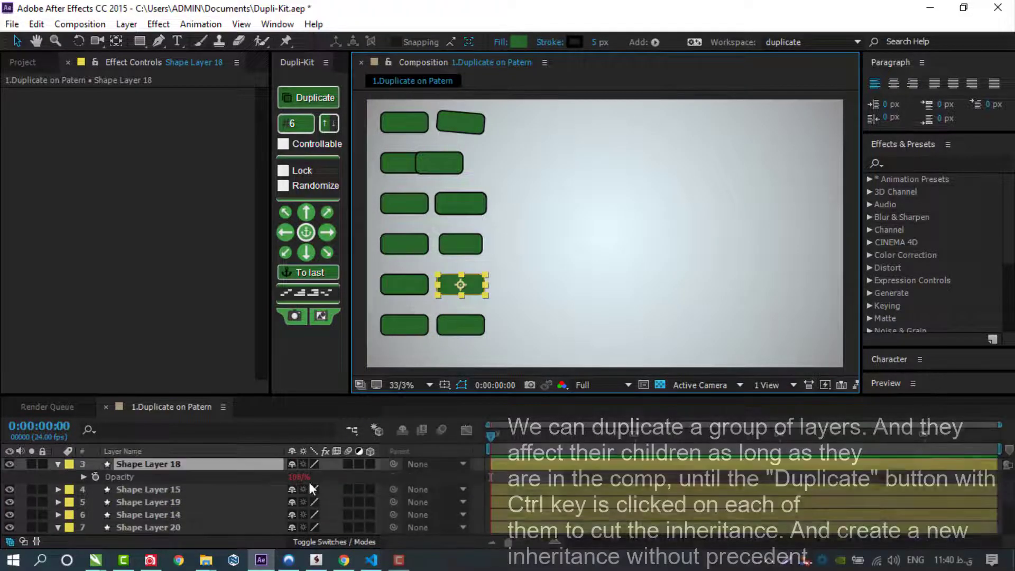
left_click_drag(294, 476, 297, 484)
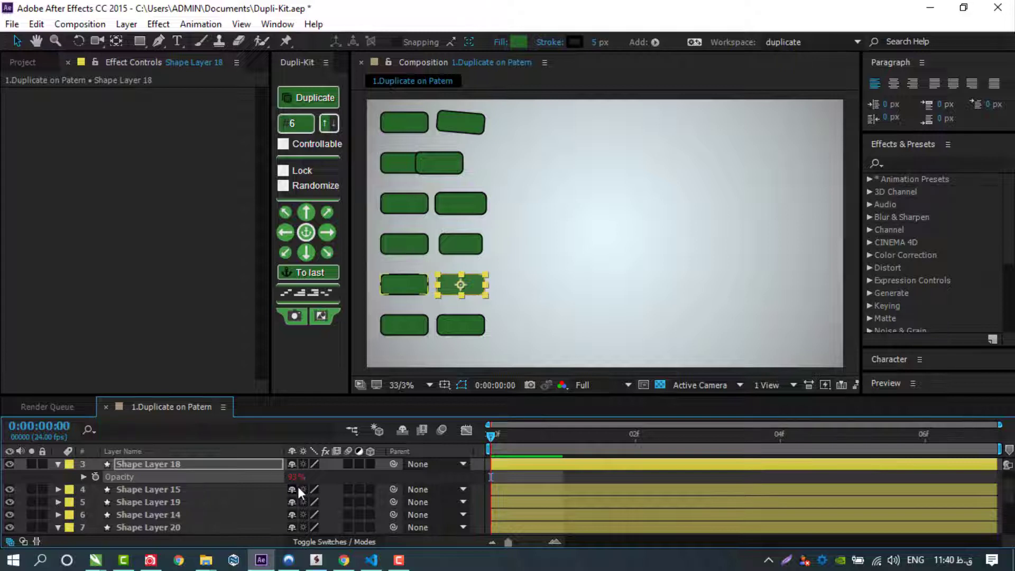
Select all rectangles of the second column and duplicate them six times across the composition
left_click(500, 120)
left_click_drag(451, 353, 497, 106)
left_click(306, 97)
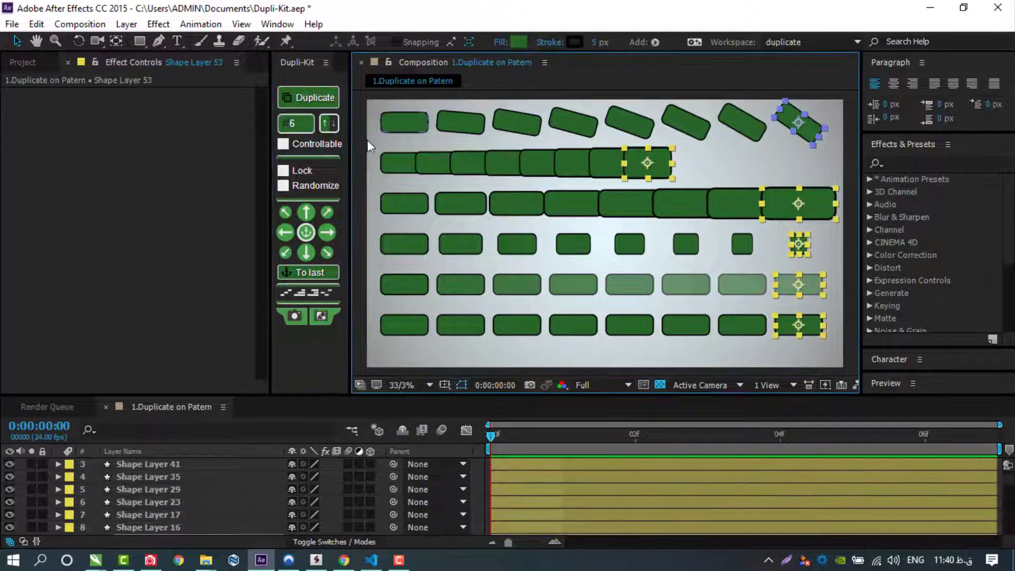
Duplicate only the last rectangle of the second row, with the number of duplicates set to 3
left_click(661, 161)
double_click(293, 124)
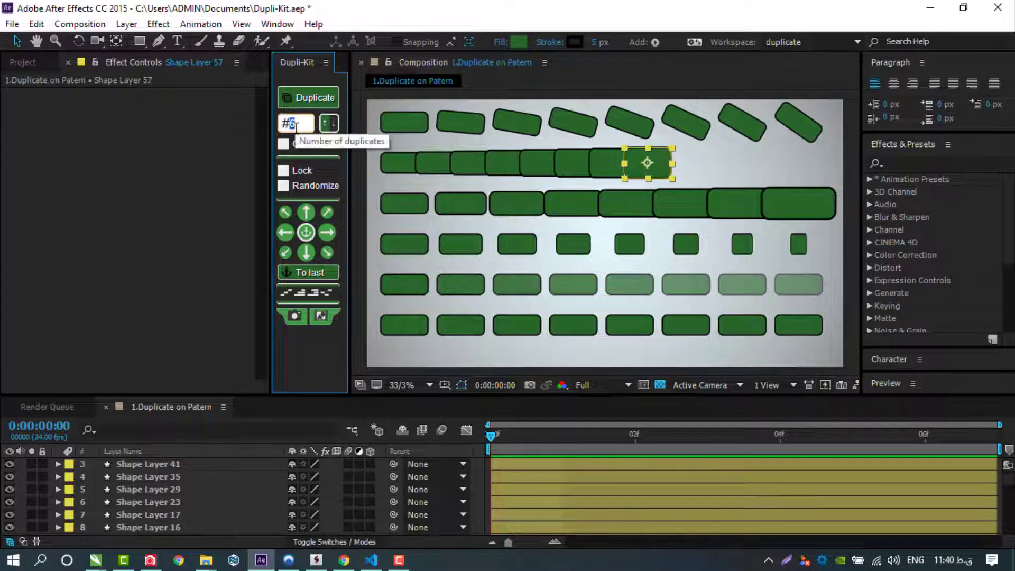
type("3")
left_click(306, 106)
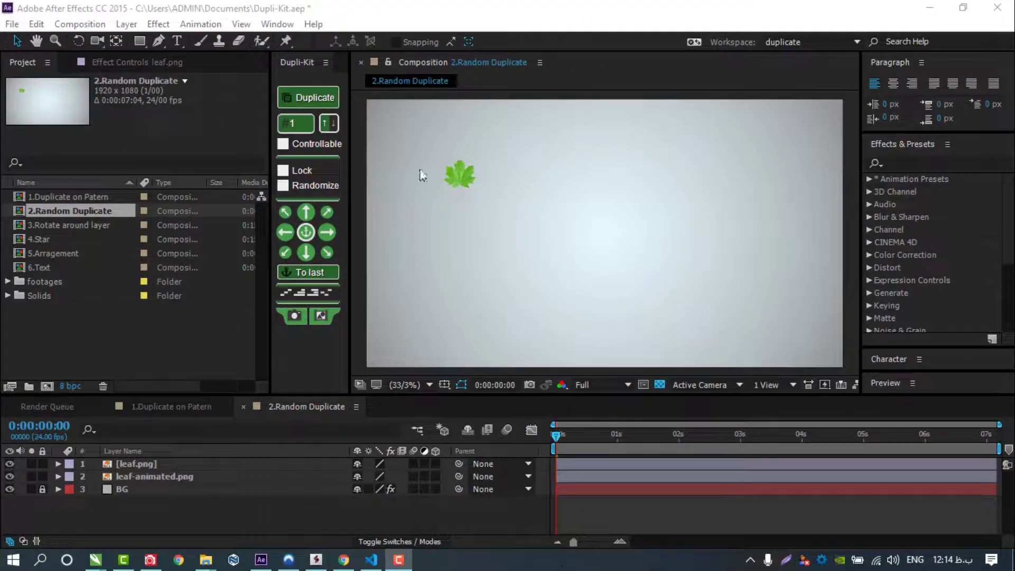
Enable Randomize for the leaf.png layer with X, Y, Rotate, Scale and Fill Color
left_click(461, 177)
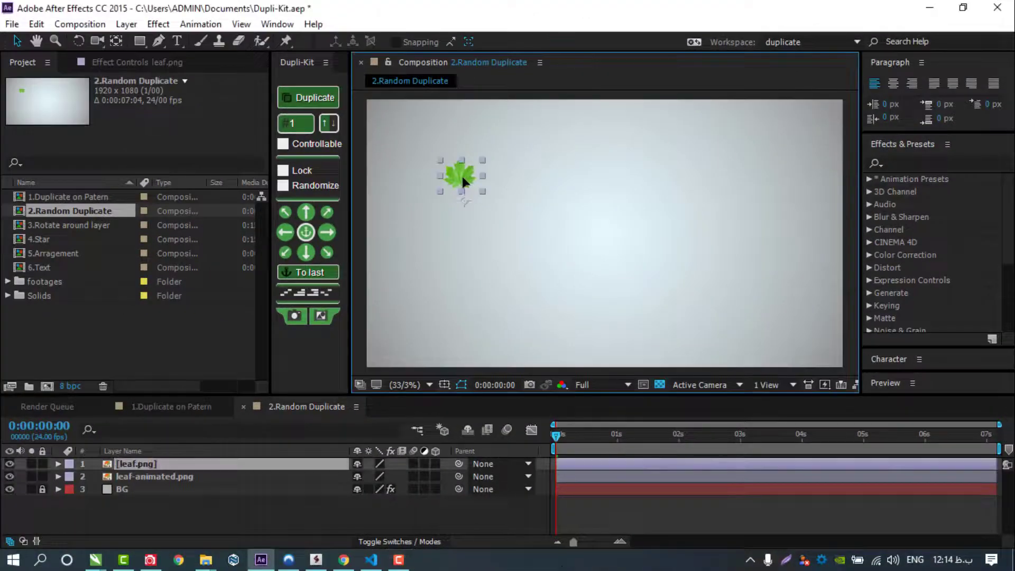
left_click(284, 186)
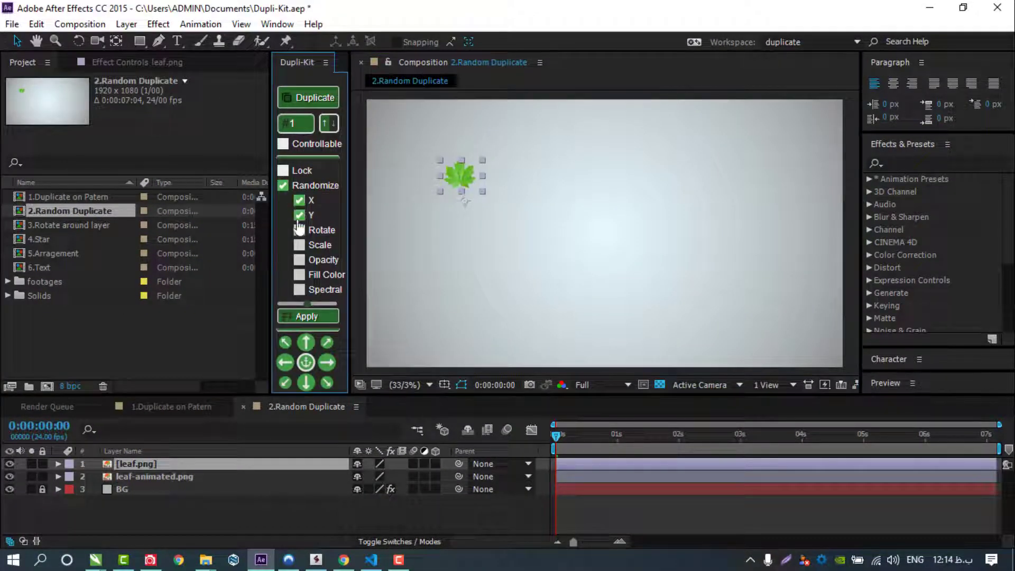
left_click(298, 276)
Add pale yellow, yellow and orange to the random fill colours
left_click(286, 306)
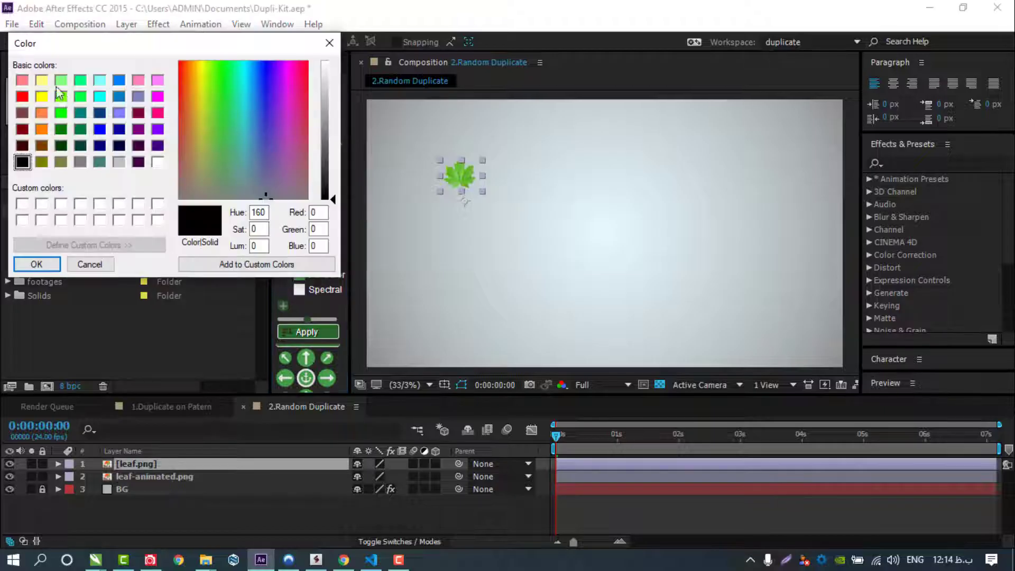
left_click(42, 79)
left_click(45, 265)
left_click(284, 306)
left_click(42, 96)
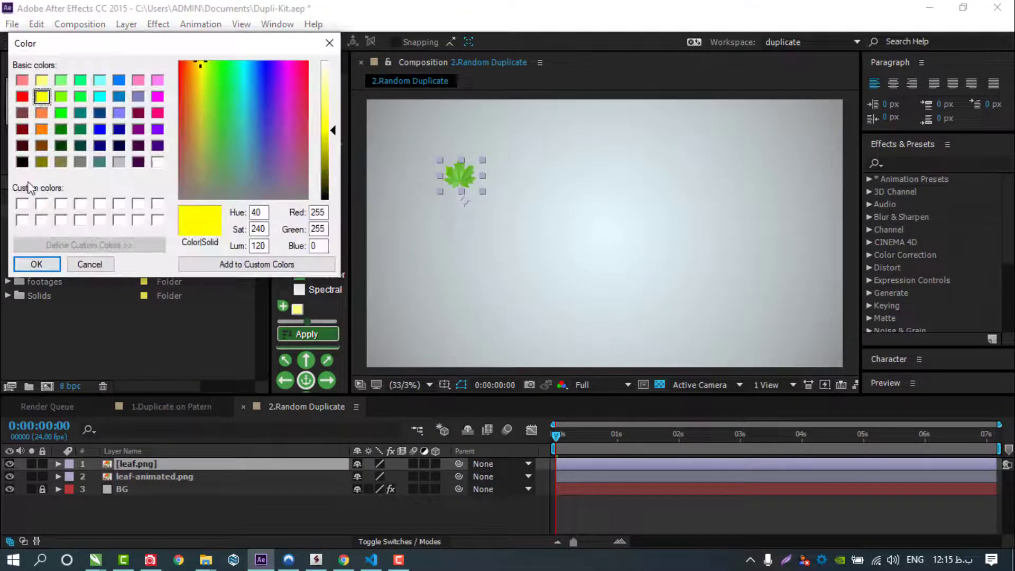
left_click(37, 265)
left_click(284, 305)
left_click(42, 129)
left_click(37, 264)
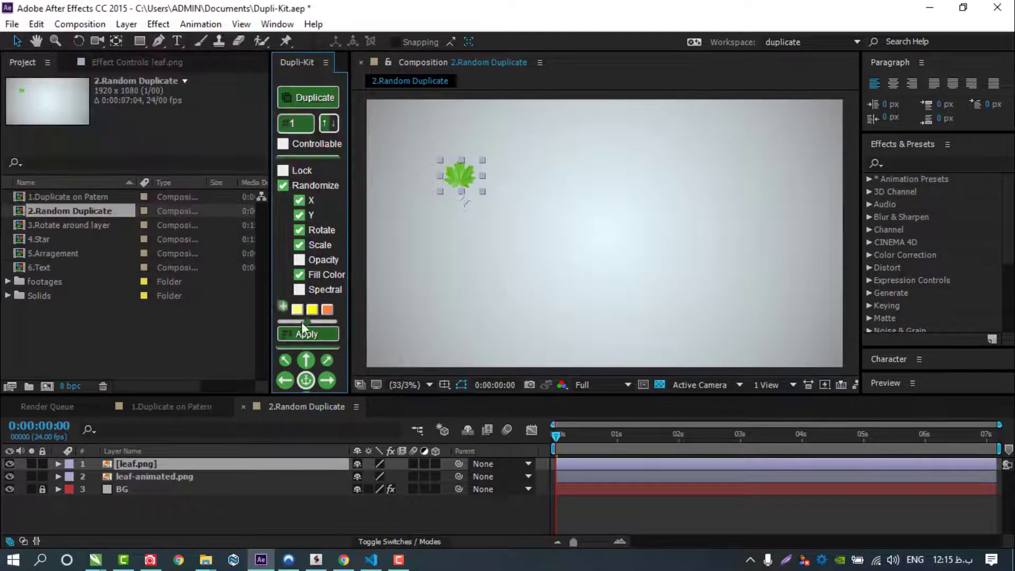
Add brown, olive and spring green to the random fill colours
left_click(284, 305)
left_click(42, 145)
left_click(43, 266)
left_click(284, 306)
left_click(42, 162)
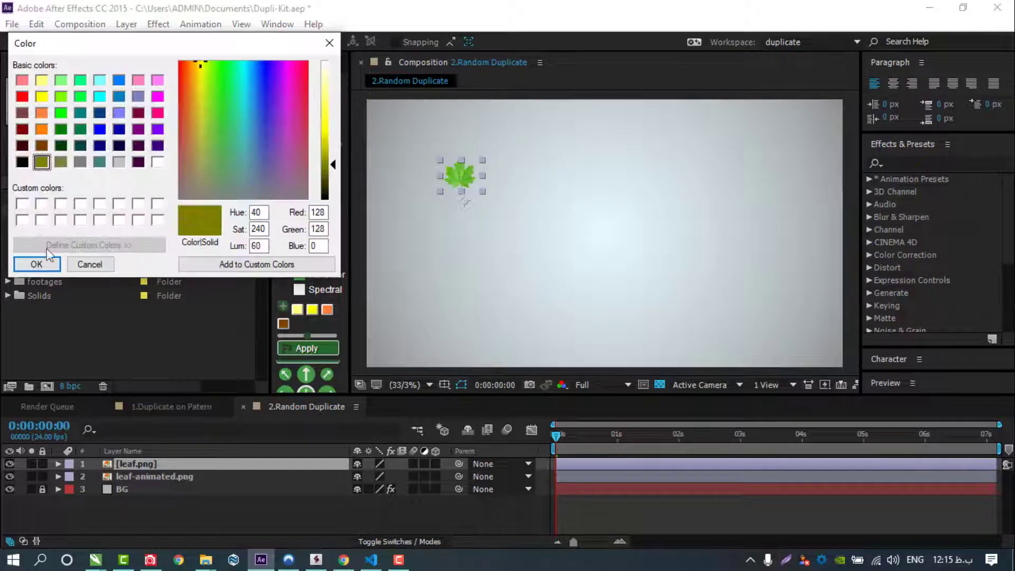
left_click(36, 265)
left_click(284, 305)
left_click(80, 80)
left_click(37, 265)
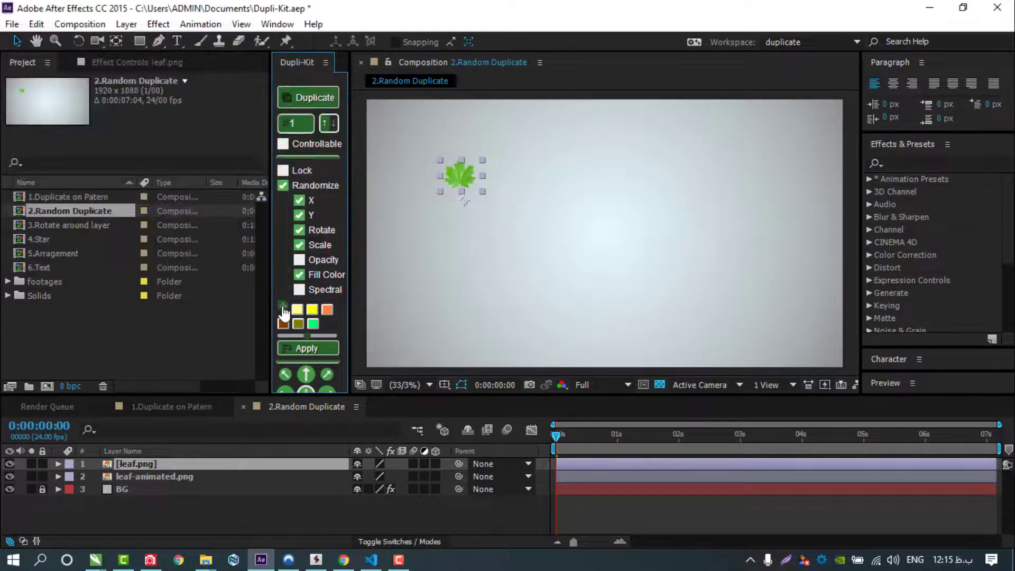
Add bright green, dark green and greyish olive to the random fill colours
left_click(284, 306)
left_click(61, 113)
left_click(36, 264)
left_click(284, 306)
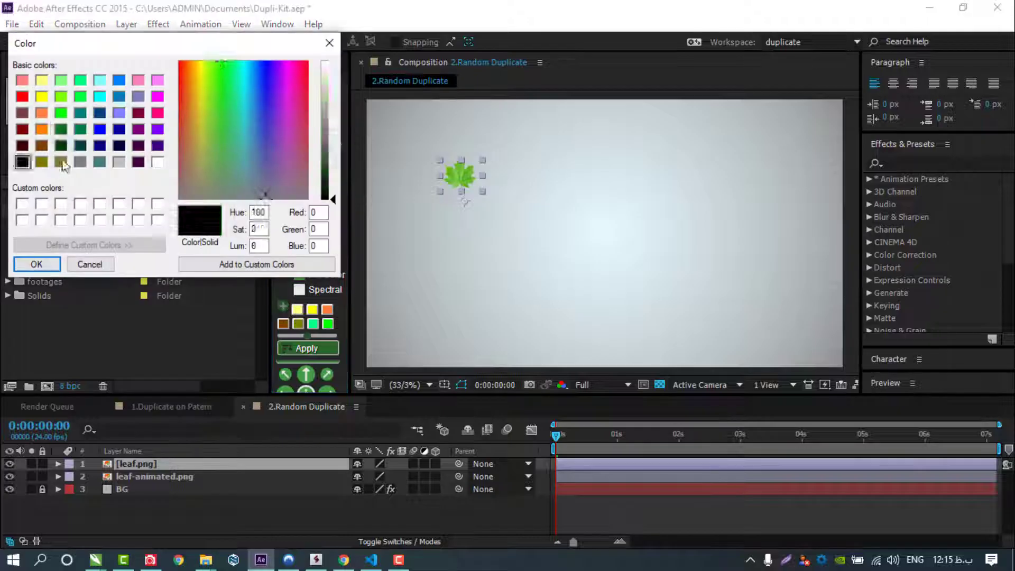
left_click(61, 129)
left_click(37, 265)
left_click(284, 307)
left_click(61, 162)
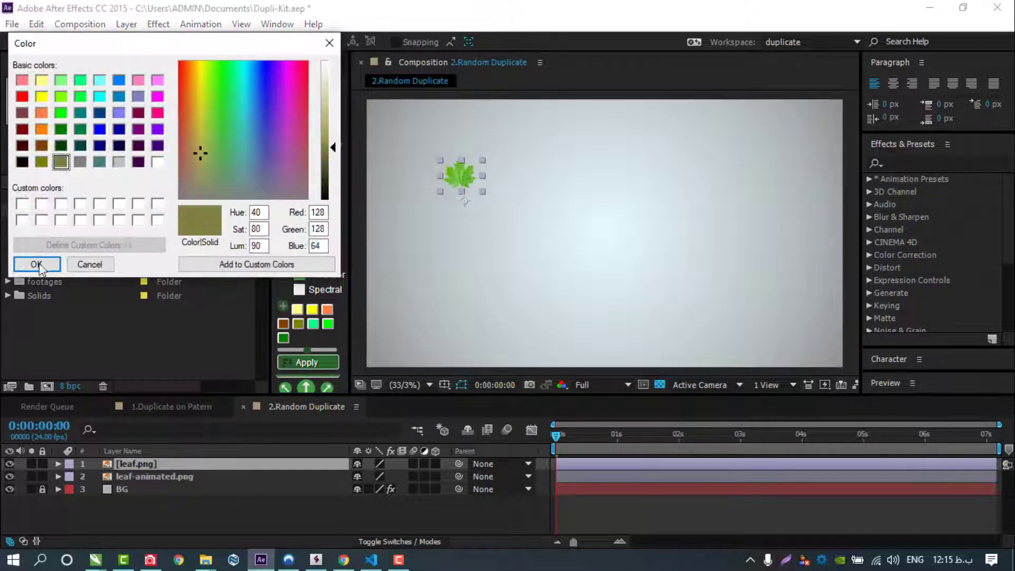
left_click(37, 264)
Add light red and muted dark red to the random fill colours
left_click(284, 308)
left_click(22, 80)
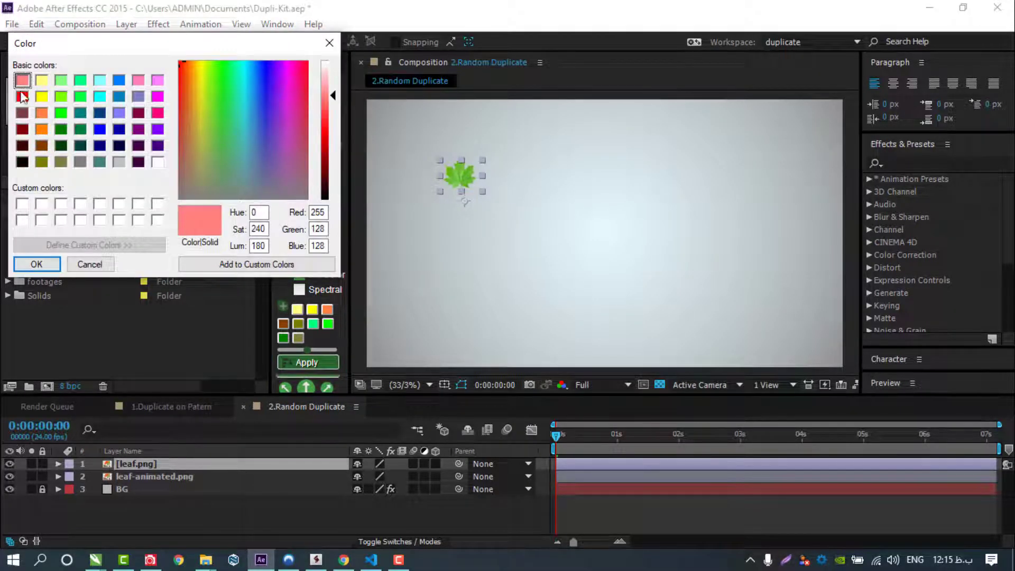
left_click(37, 265)
left_click(284, 306)
left_click(22, 129)
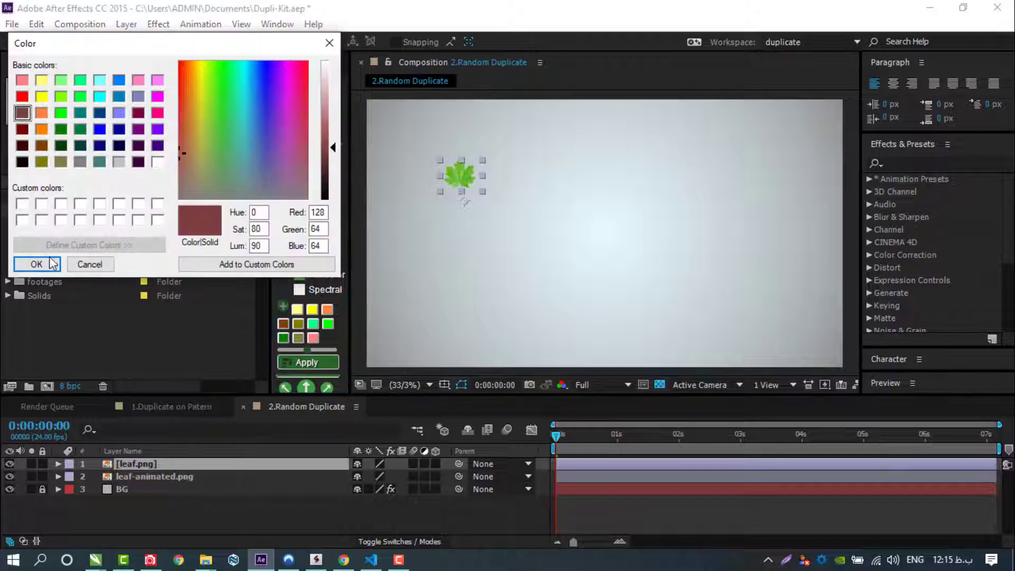
left_click(37, 264)
Set the number of duplicates to 30 and duplicate the leaf with the random settings
left_click(306, 124)
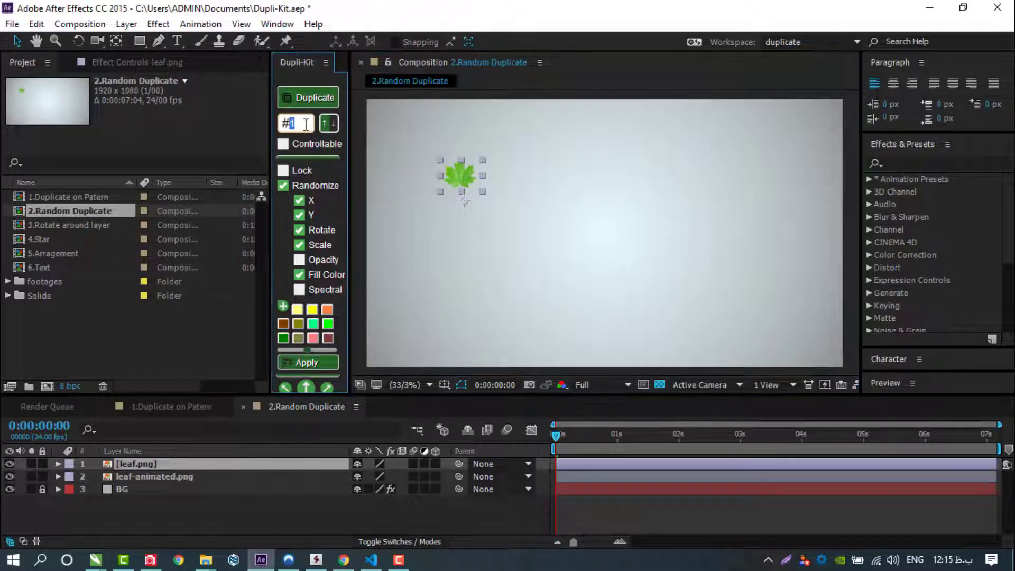
type("30")
left_click(308, 98)
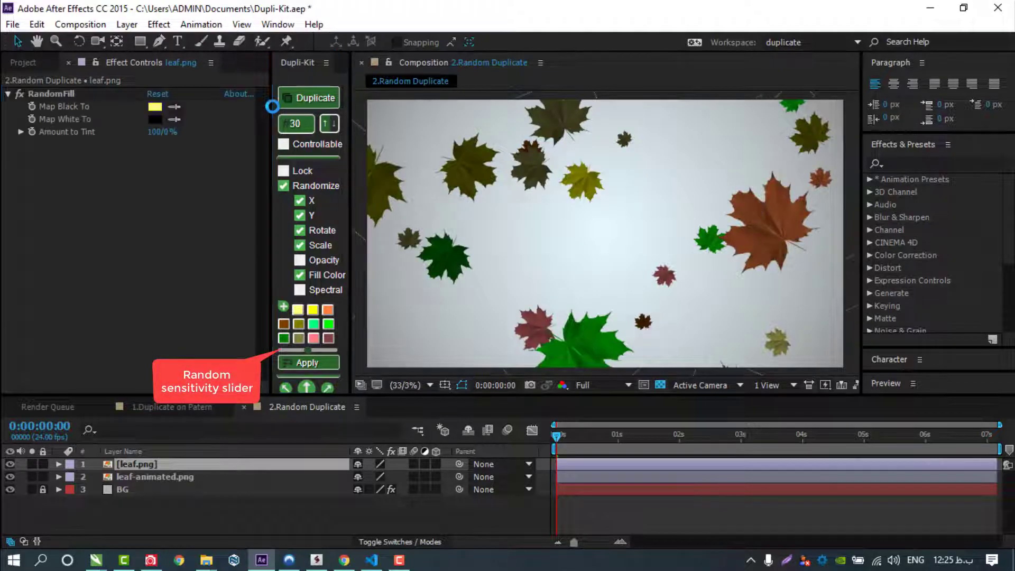
Select all leaf layers and limit the randomization to Fill Color only
left_click(167, 476)
key("ctrl+a")
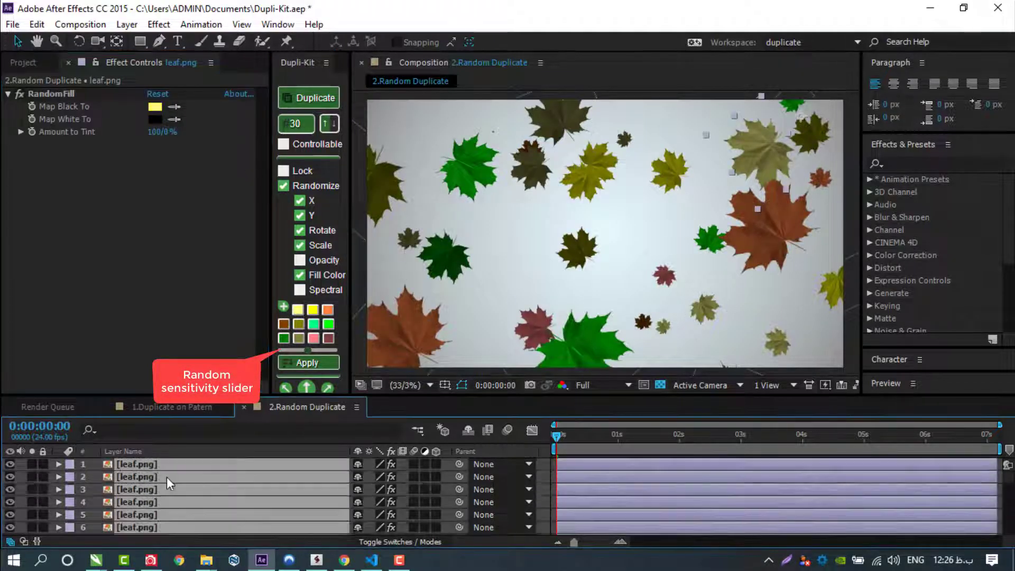
left_click(300, 247)
left_click(301, 230)
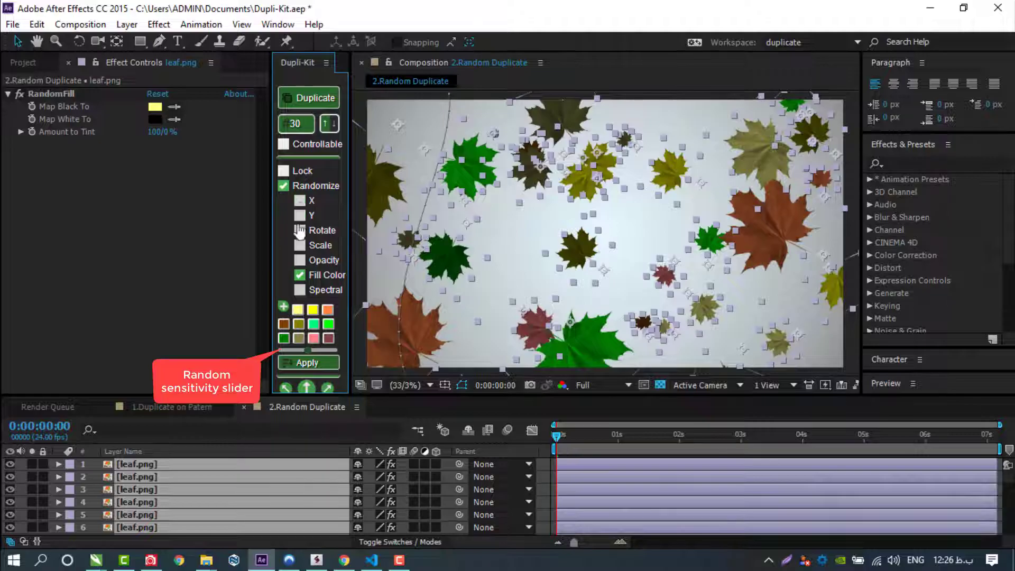
Apply the random fill colours to the selected leaves several times without duplicating them
left_click(294, 364)
left_click(295, 364)
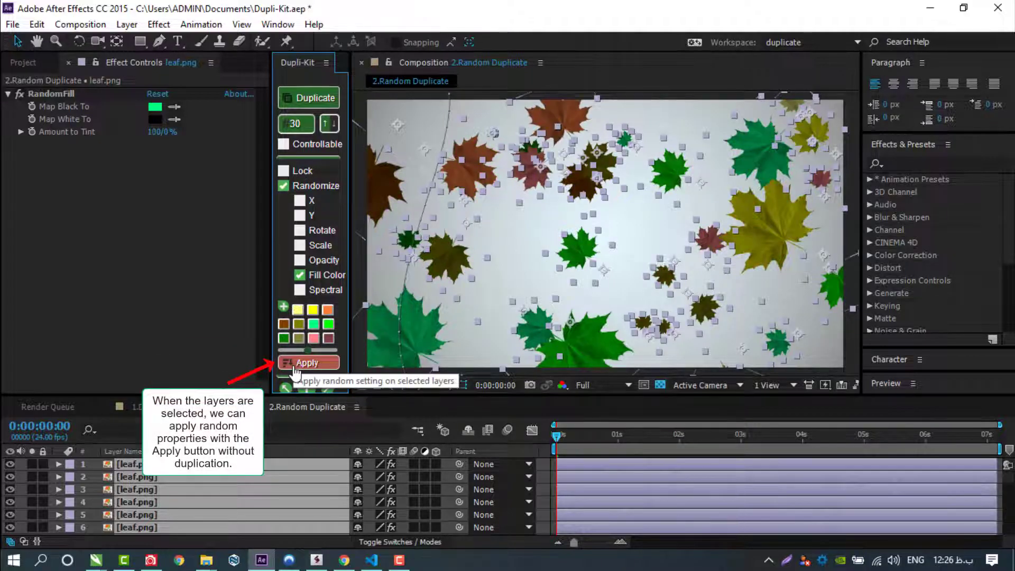
left_click(294, 365)
left_click(295, 365)
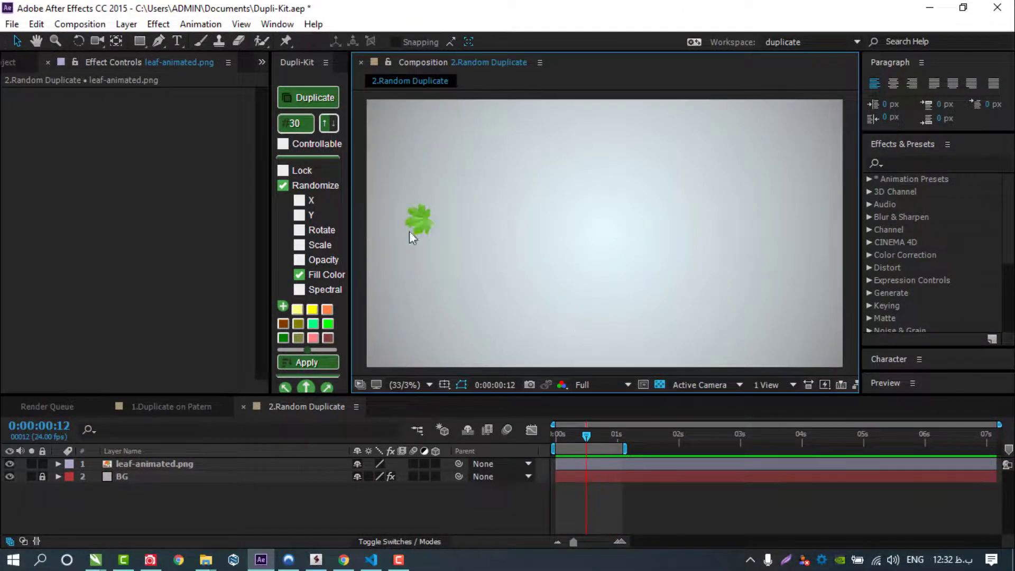
Duplicate the leaf-animated.png layer 30 times with random X, Rotate, Scale and Fill Color
left_click(421, 223)
left_click(299, 202)
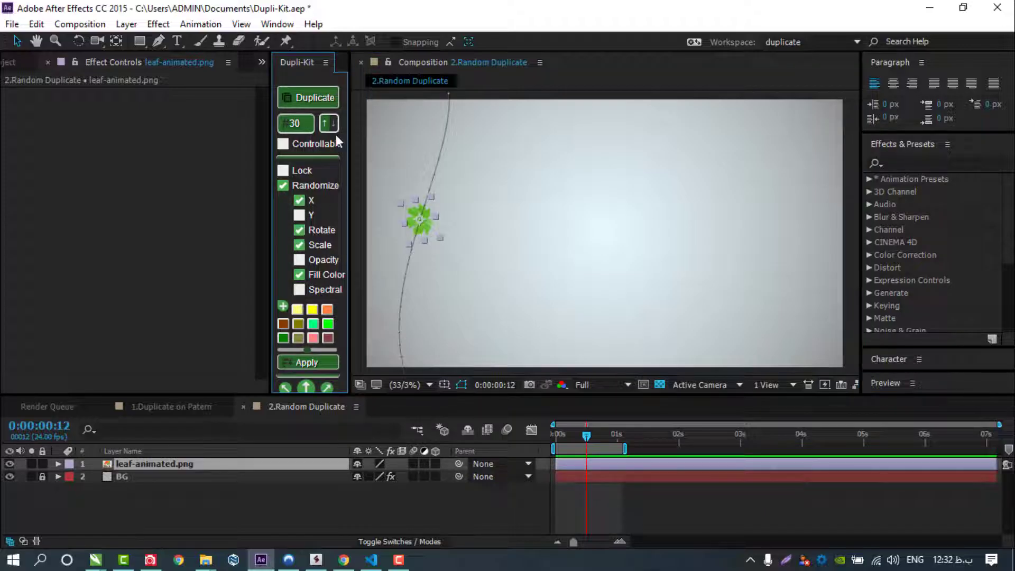
left_click(306, 99)
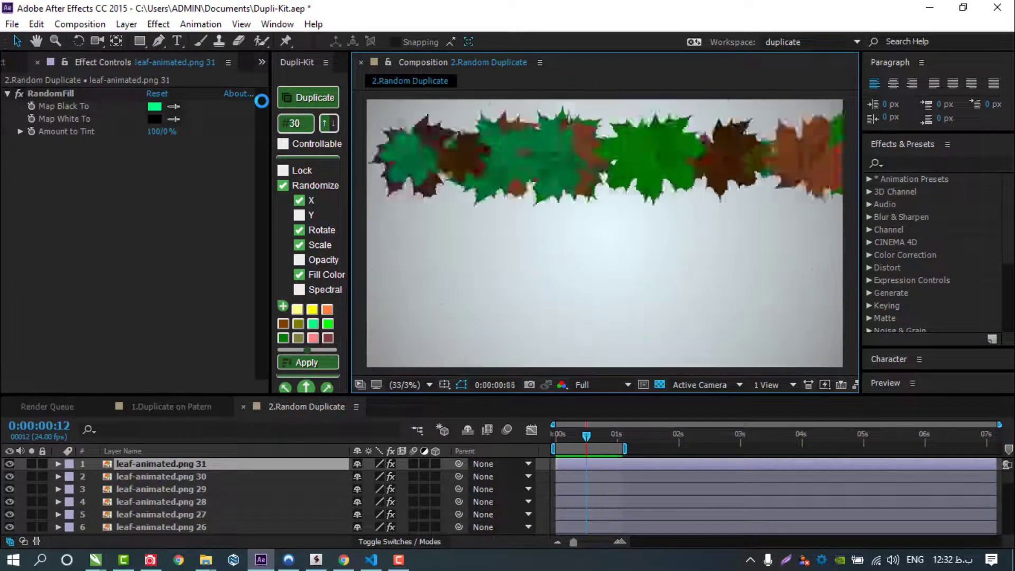
Extend the work area to about 2 seconds and stagger all animated leaf layers with the random layers arrangement, Randomize turned off
left_click_drag(624, 449, 683, 449)
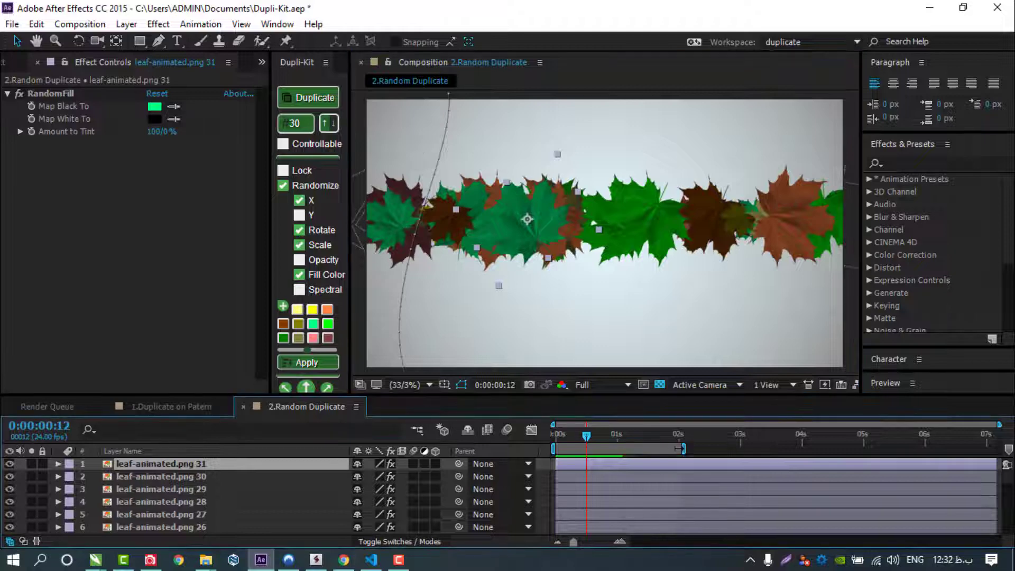
key("ctrl+a")
left_click(283, 185)
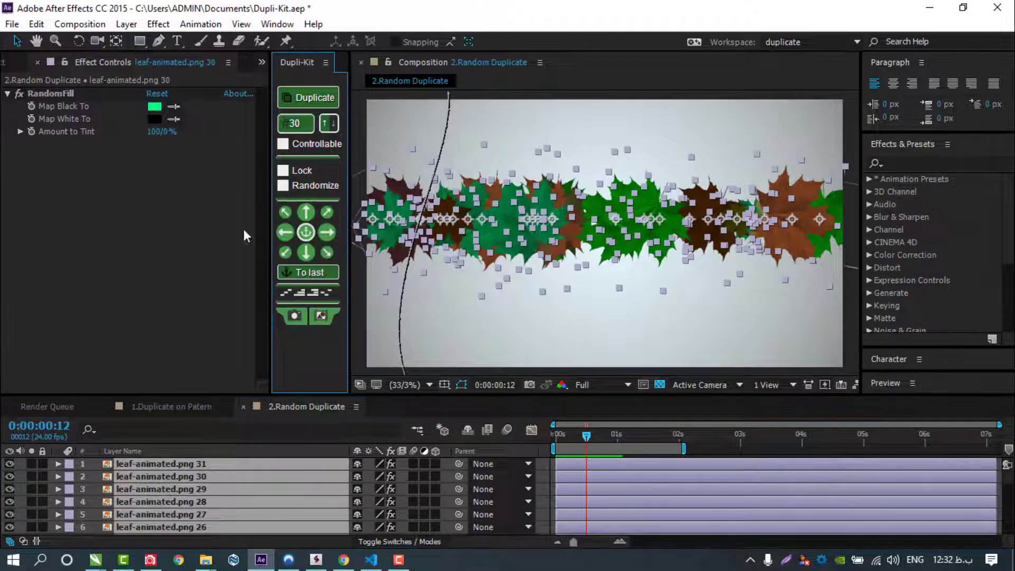
left_click(315, 297)
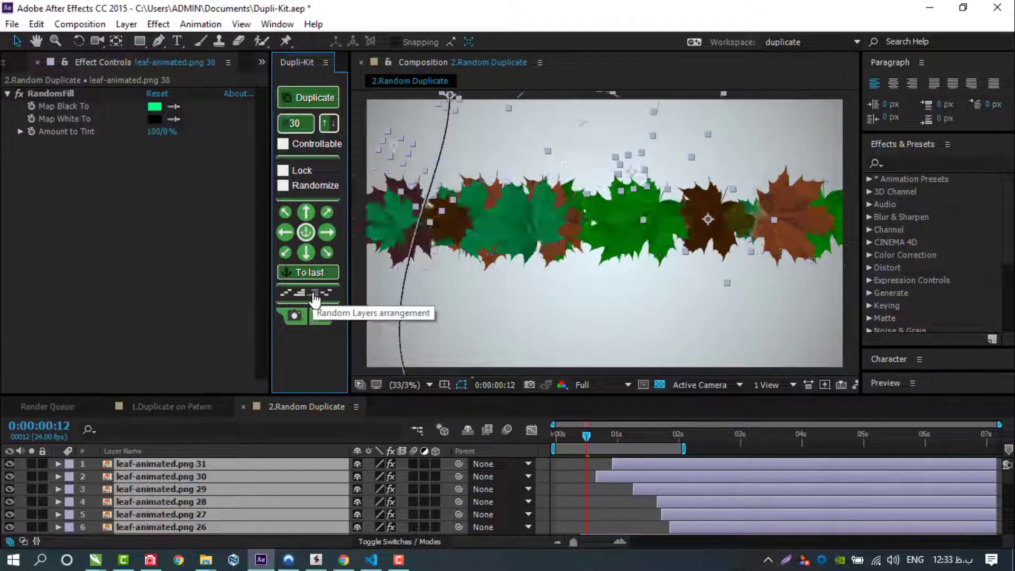
Extend the work area to about 3 seconds and preview the falling leaves animation
left_click_drag(683, 449, 741, 449)
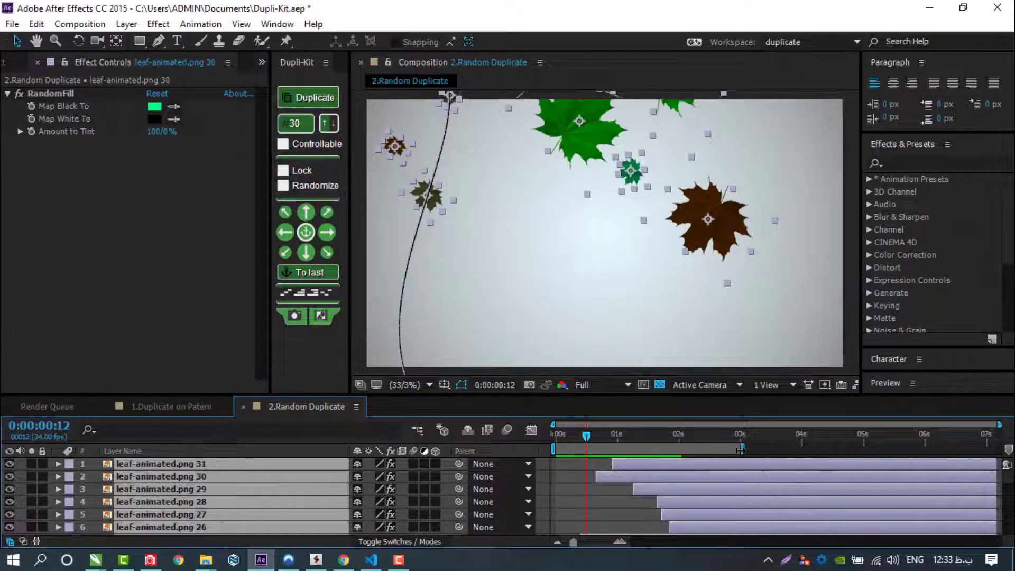
key("space")
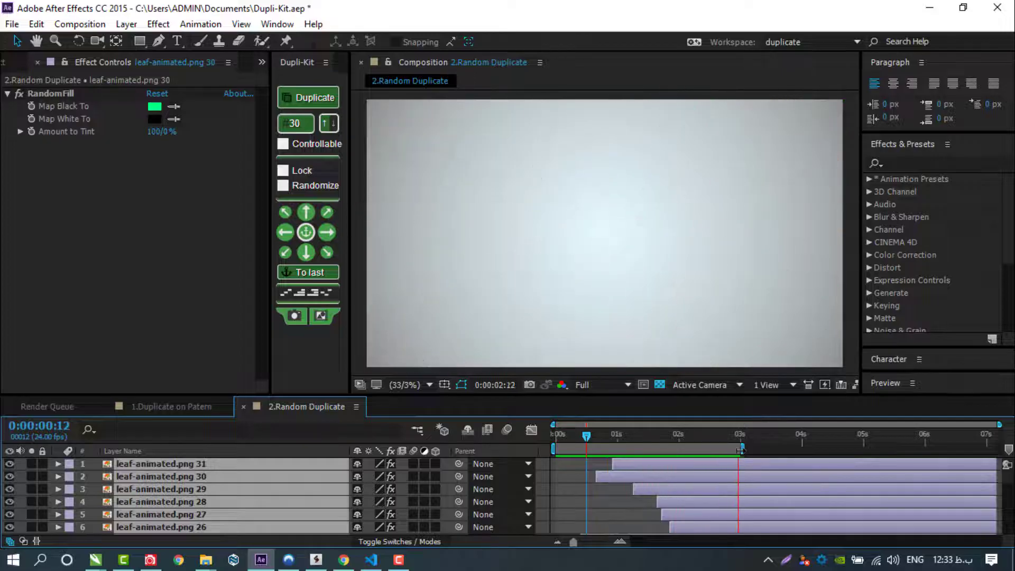
key("space")
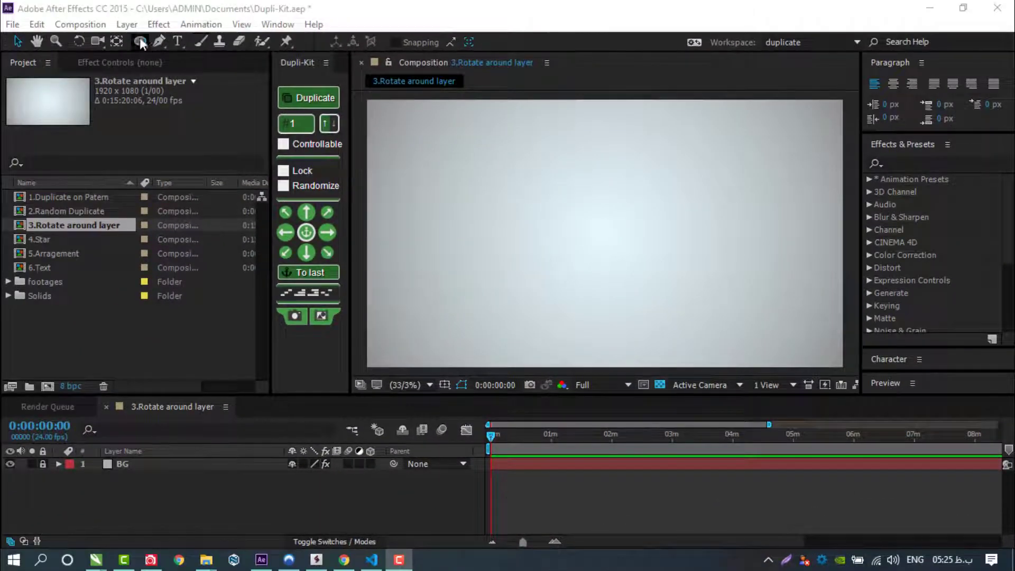
Draw a small circle near the centre of the 3.Rotate around layer composition with the Ellipse tool and deselect it
left_click(140, 41)
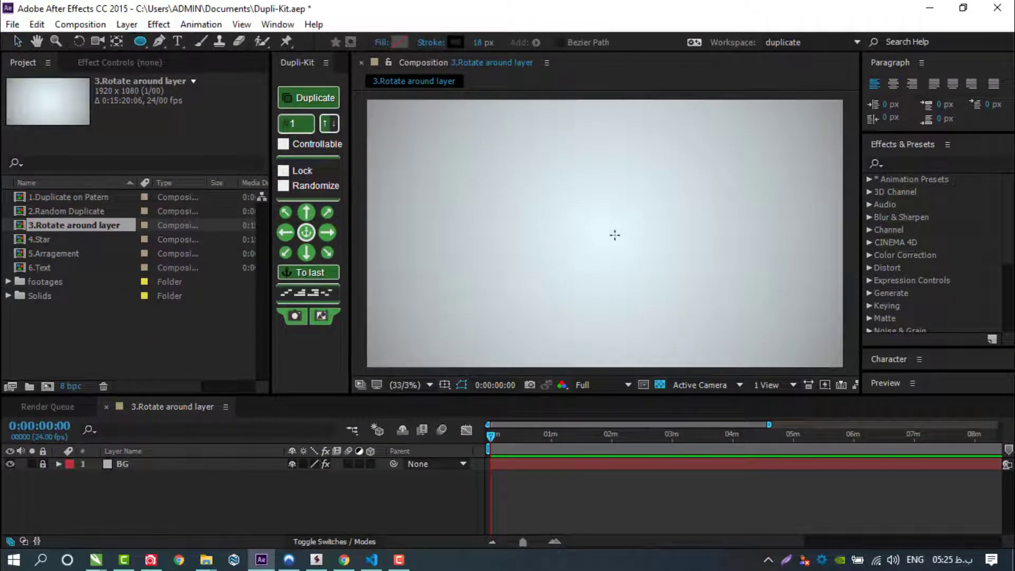
left_click_drag(597, 236, 610, 217)
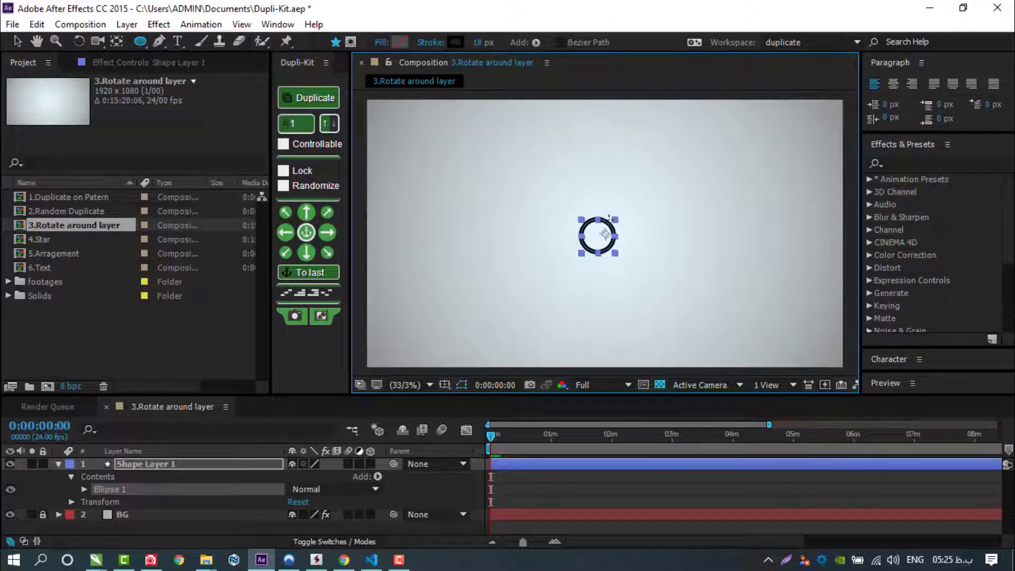
left_click(170, 525)
Draw a closed teardrop petal just above the small circle with the Pen tool and deselect it
key("g")
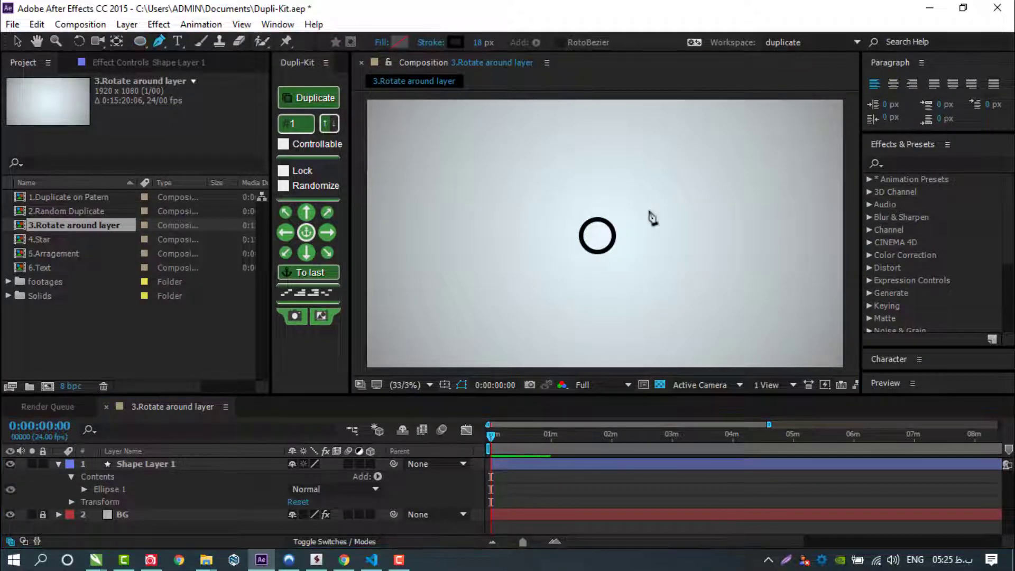
left_click(598, 212)
left_click_drag(592, 108, 536, 5)
left_click_drag(566, 138, 562, 232)
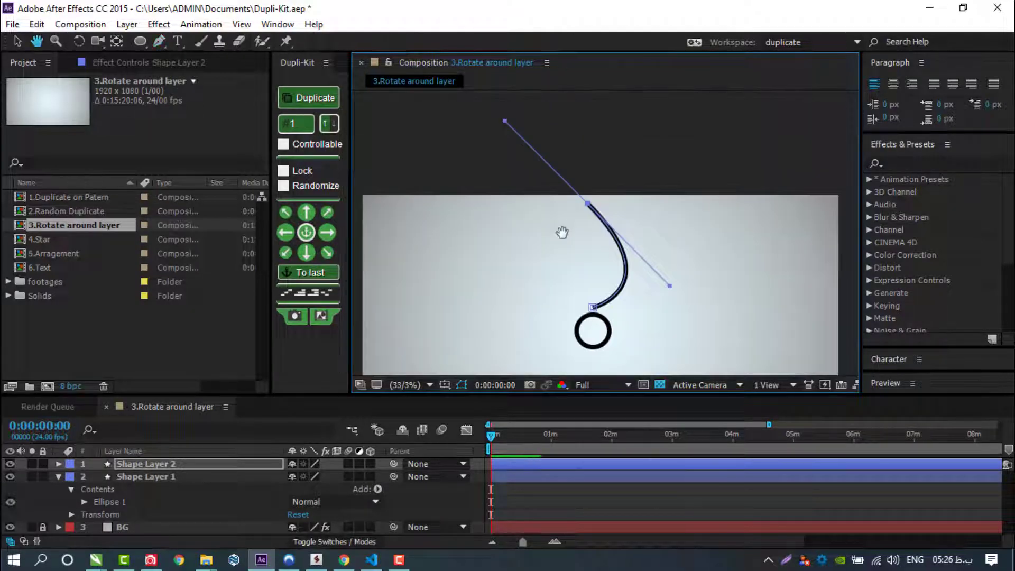
left_click_drag(500, 289, 512, 311)
left_click(593, 307)
key("v")
left_click_drag(671, 287, 671, 220)
left_click(672, 314)
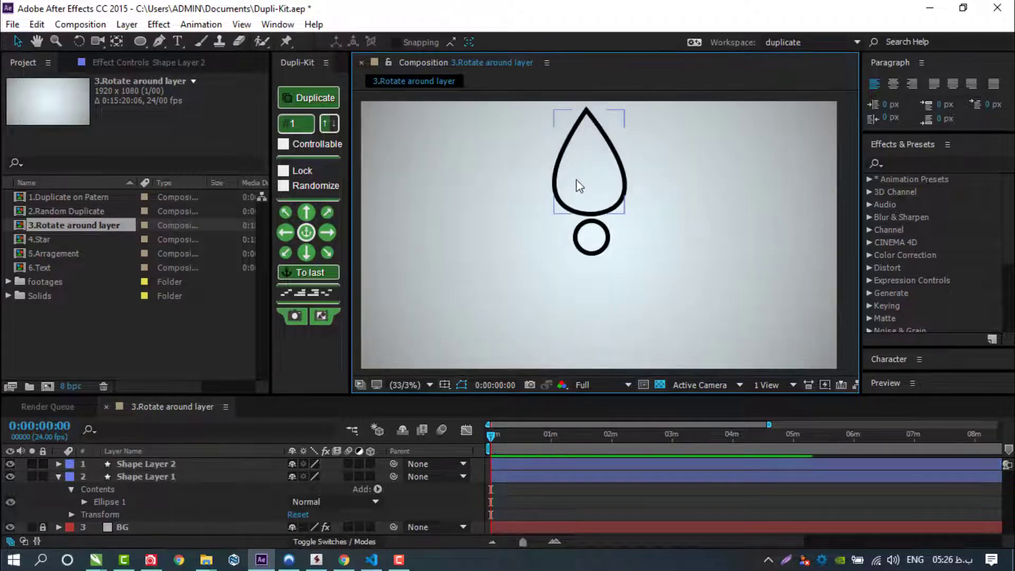
Pre-compose the teardrop layer with Dupli-Kit and add a rectangular mask around the petal
left_click(592, 248)
left_click(595, 173)
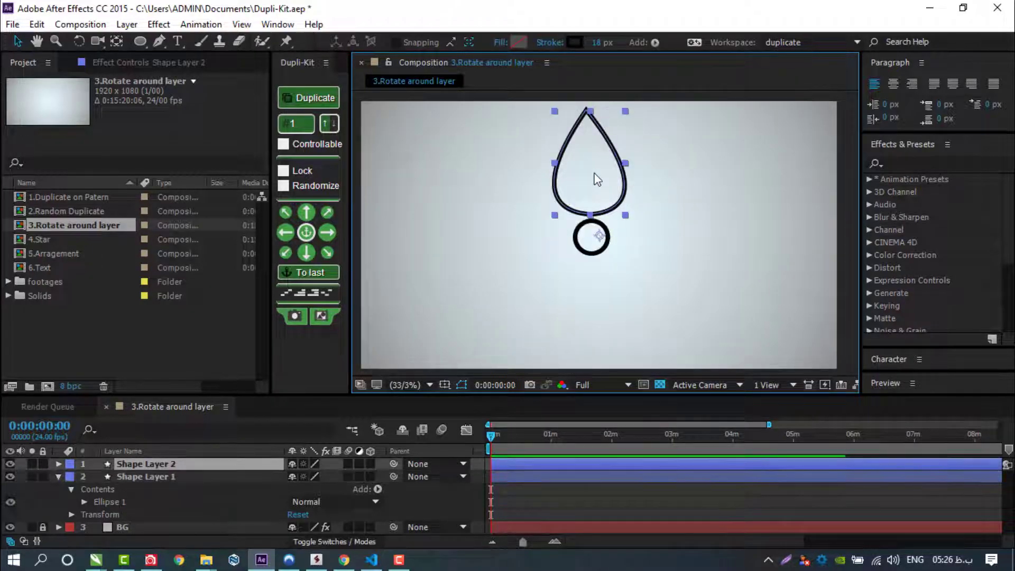
left_click(321, 320)
left_click(141, 42)
left_click(179, 43)
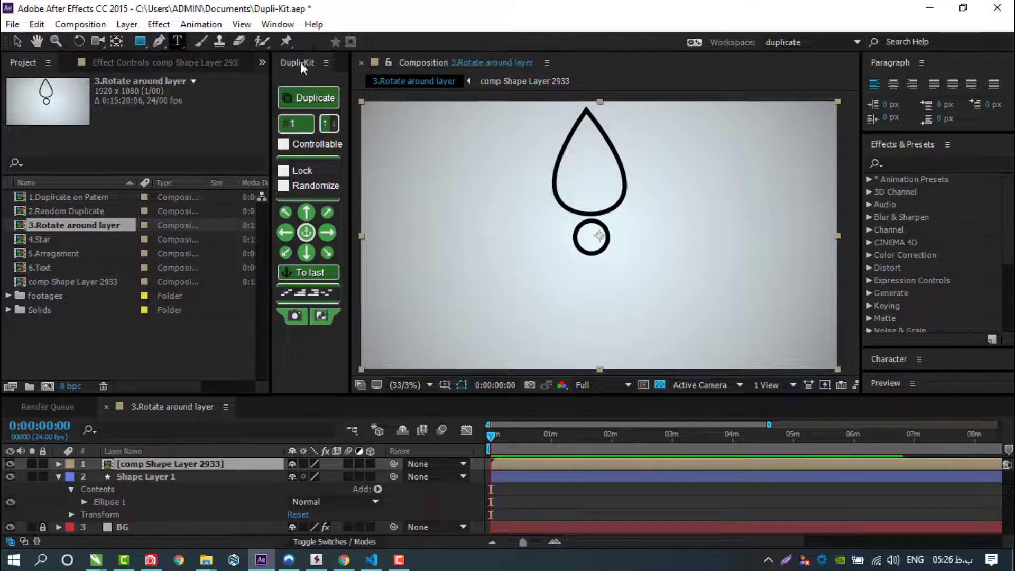
left_click_drag(511, 97, 656, 236)
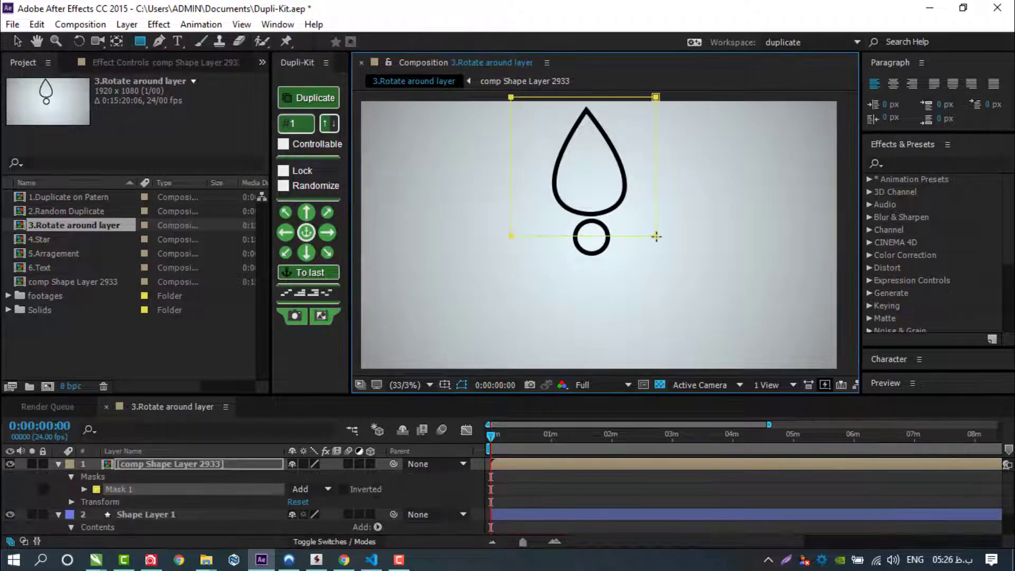
Move the circle layer's anchor point to its upper corners and back to its centre with Dupli-Kit
left_click(15, 46)
left_click(595, 239)
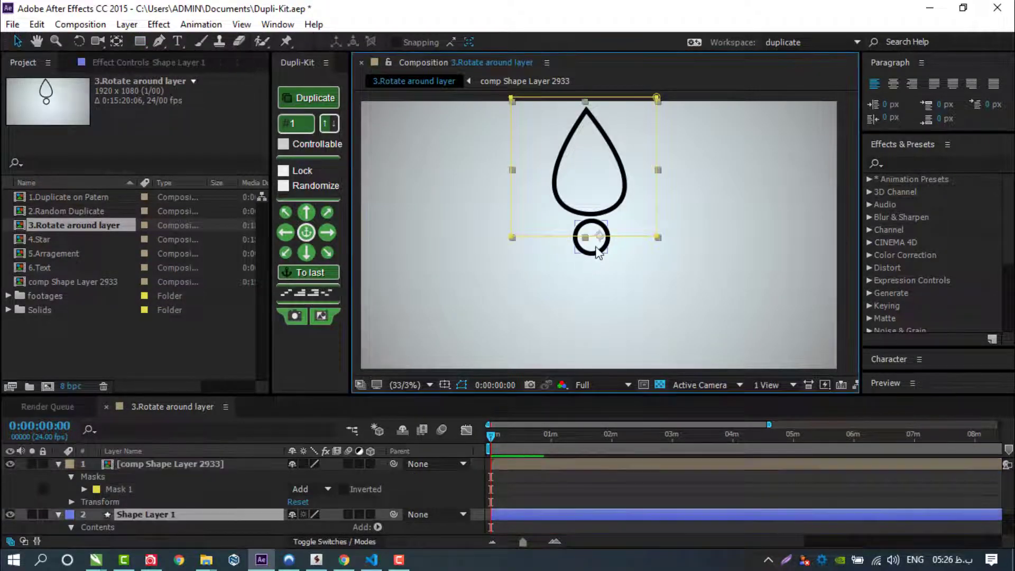
left_click(306, 239)
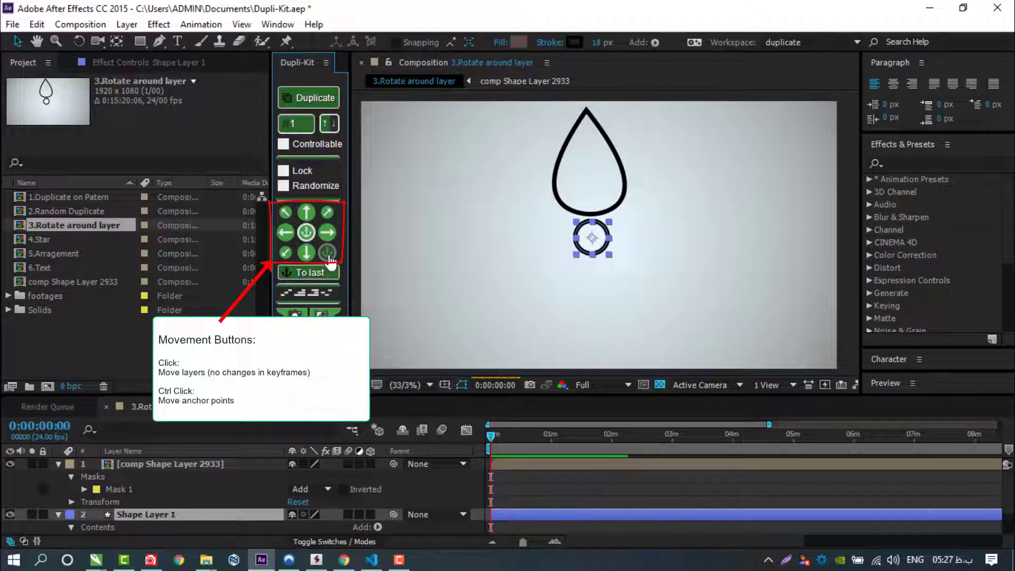
left_click(329, 213, "ctrl")
left_click(286, 213, "ctrl")
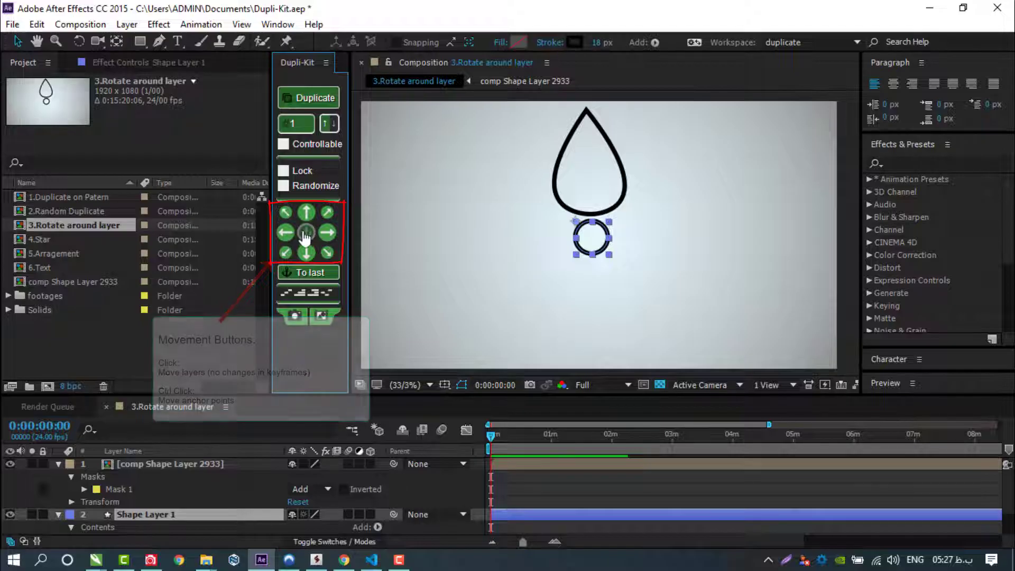
left_click(306, 232)
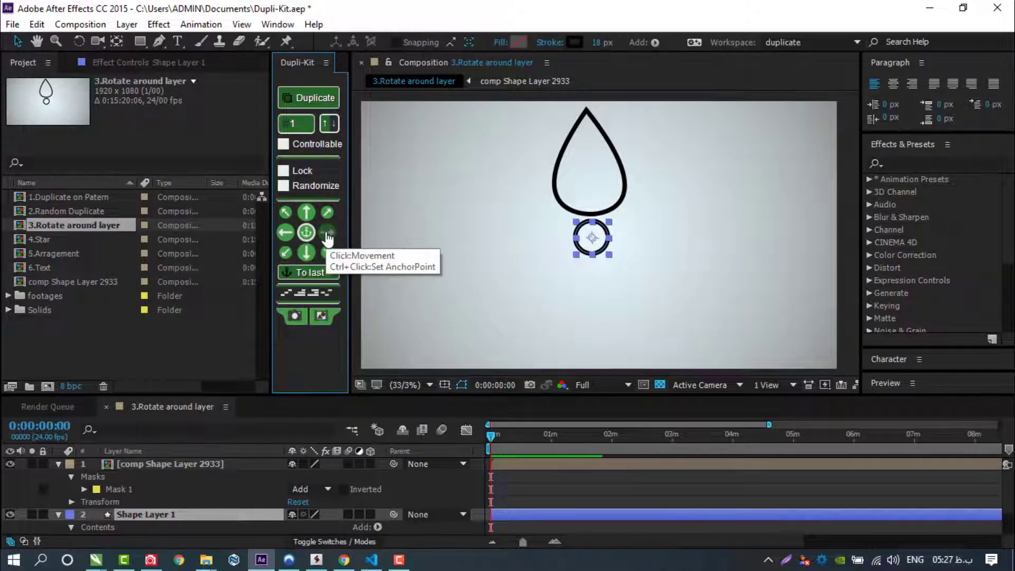
Move the petal composition layer's anchor point onto the circle's anchor point using To last, with the circle selected last
left_click(583, 181)
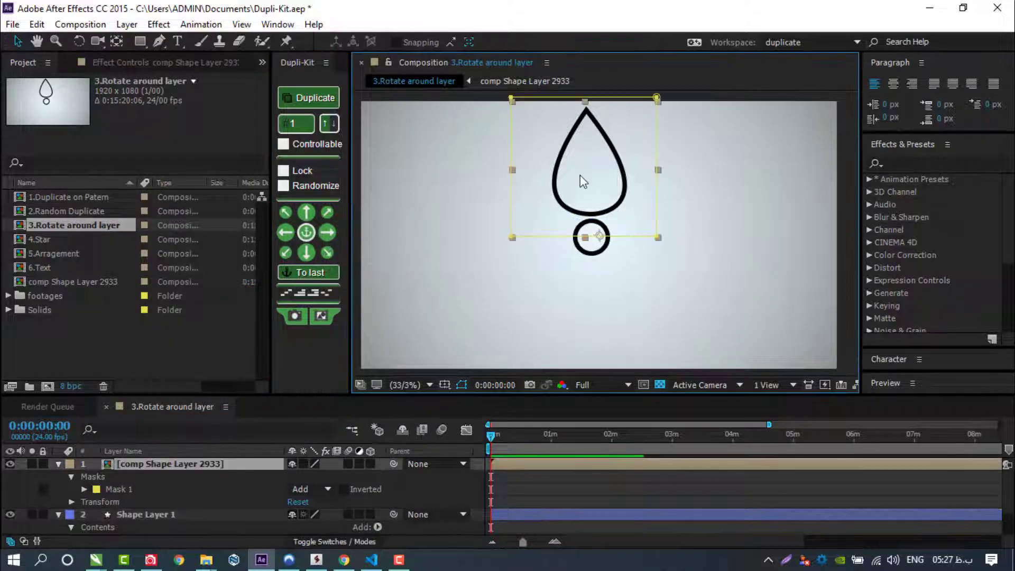
left_click(594, 238)
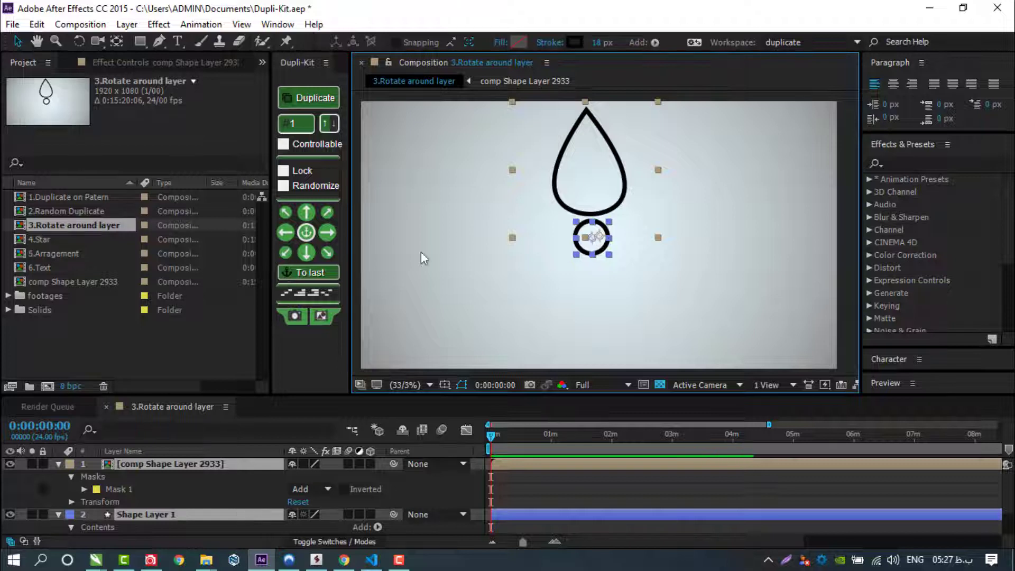
left_click(291, 274)
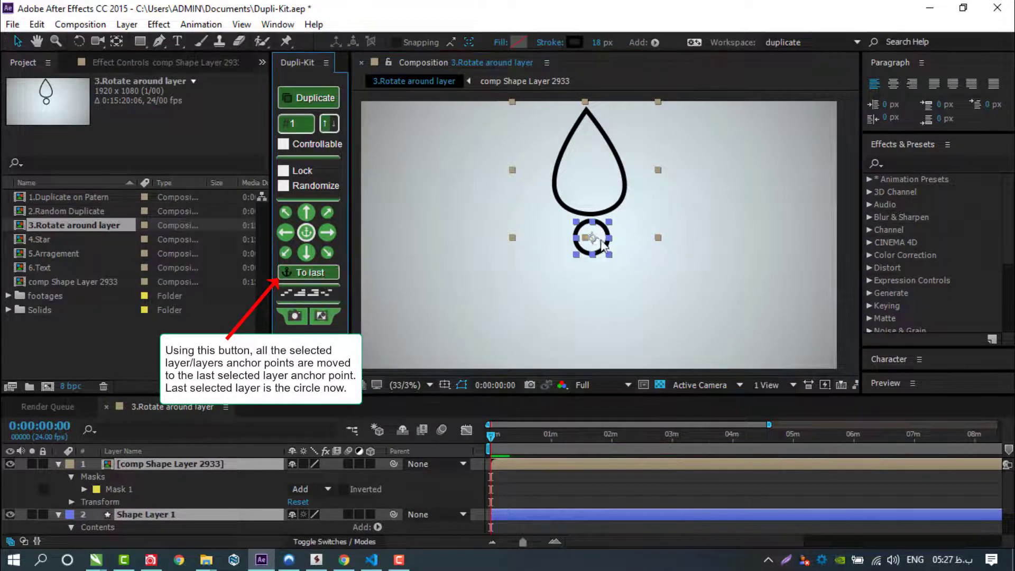
left_click(725, 190)
Duplicate the petal composition layer once and set the duplicate's rotation to 20°
left_click(566, 184)
left_click(309, 99)
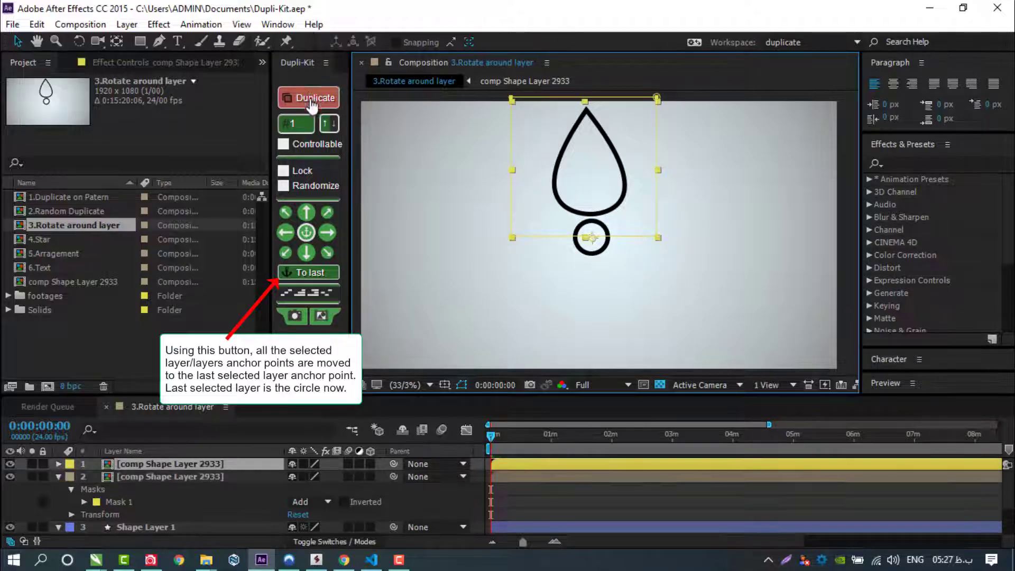
key("r")
left_click(312, 478)
type("20")
key("Return")
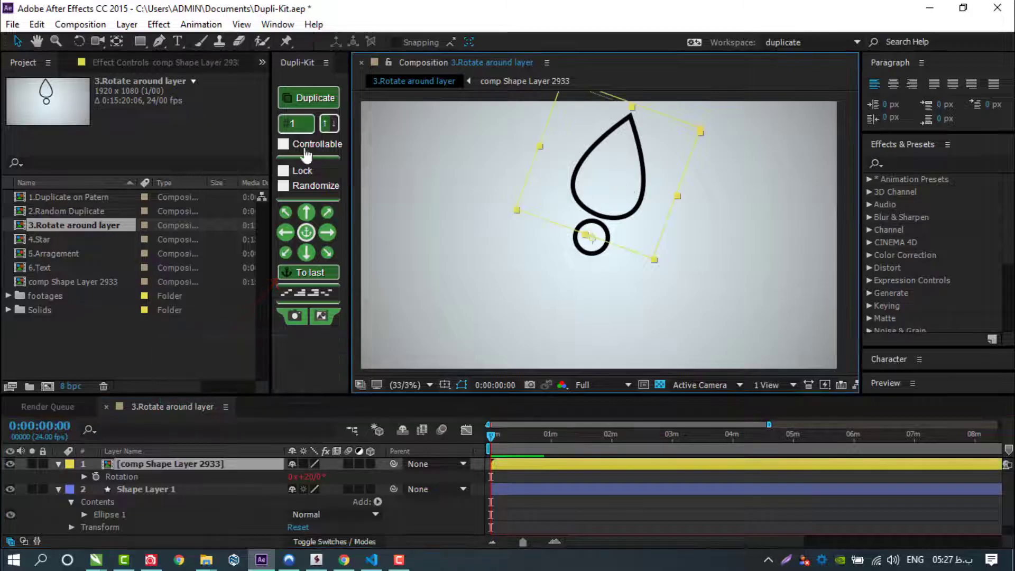
Duplicate the rotated petal layer 17 times around the circle with Controllable turned on
left_click(299, 122)
key("BackSpace")
type("17")
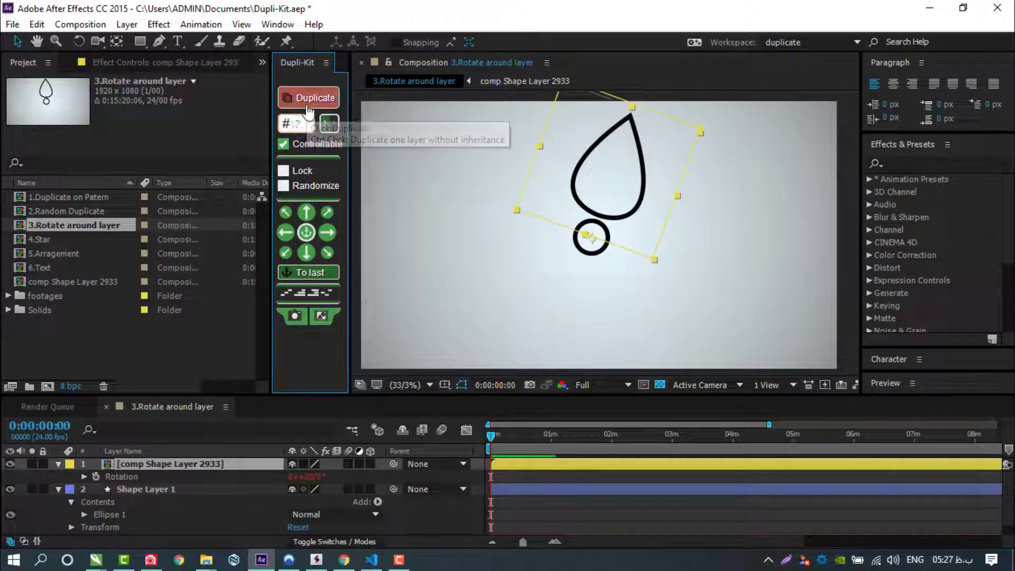
left_click(307, 107)
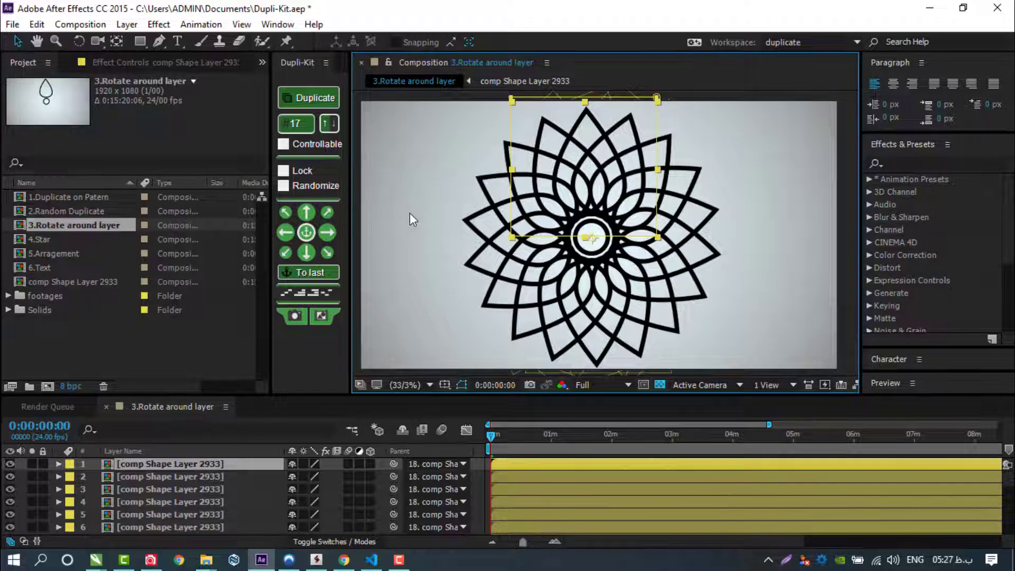
Try shifting the petals with the X slider in the Parent layer's effects and undo the change
scroll(215, 492, "down", 5)
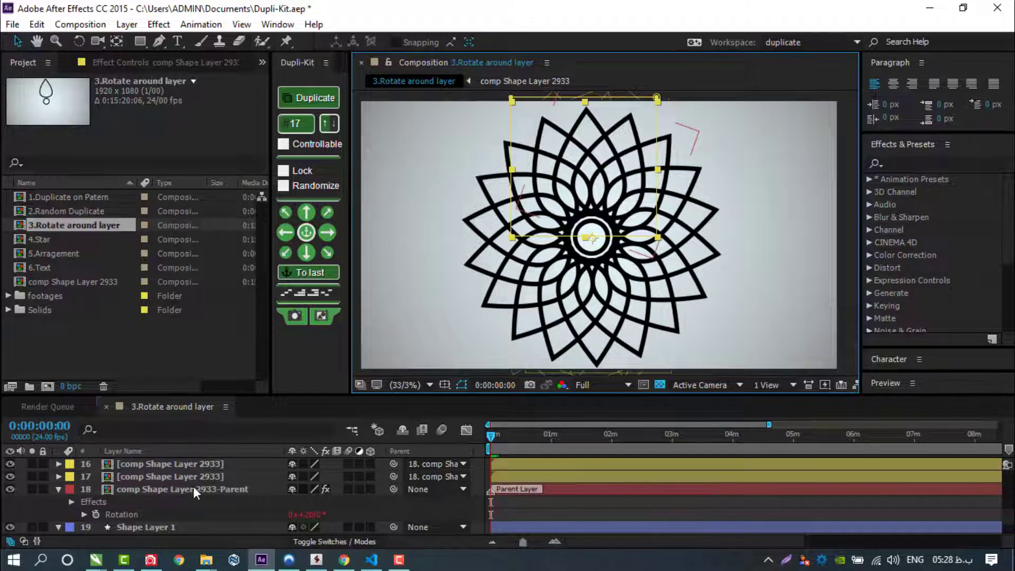
left_click(193, 490)
left_click(145, 62)
mouse_move(159, 107)
left_mouse_down()
mouse_move(191, 107)
mouse_move(145, 102)
left_mouse_up()
key("ctrl+z")
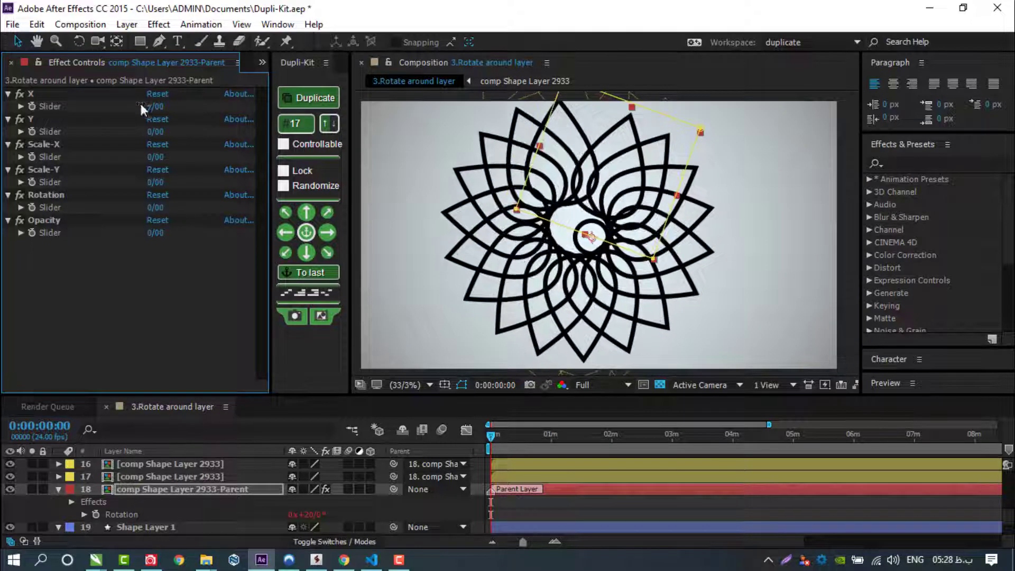
Try changing the Parent layer's Scale-X and Scale-Y sliders together
left_click(43, 144)
left_click(44, 170, "ctrl")
left_click_drag(156, 158, 163, 186)
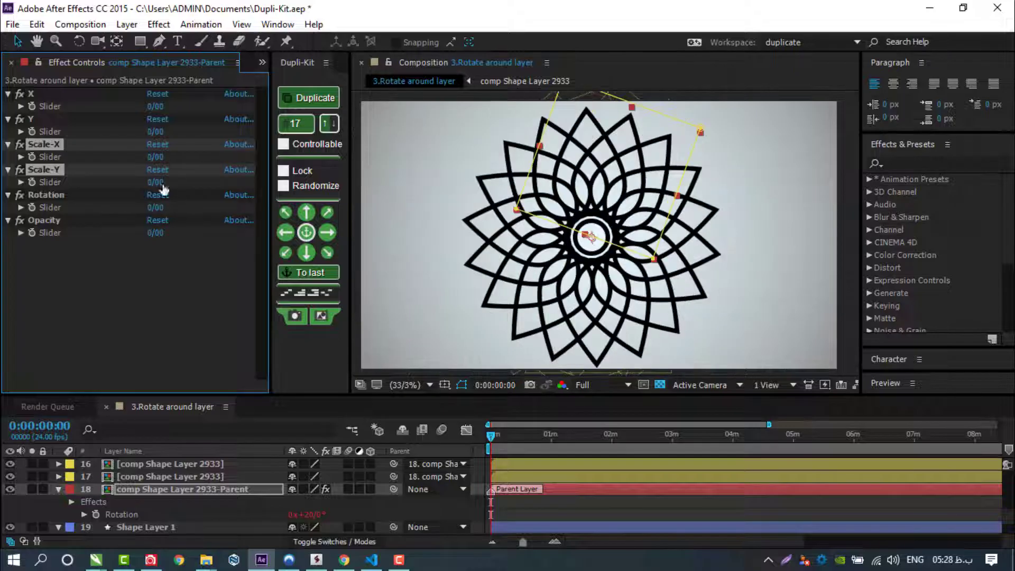
Open the petal composition, lock its viewer and show 3.Rotate around layer beside it
double_click(238, 489)
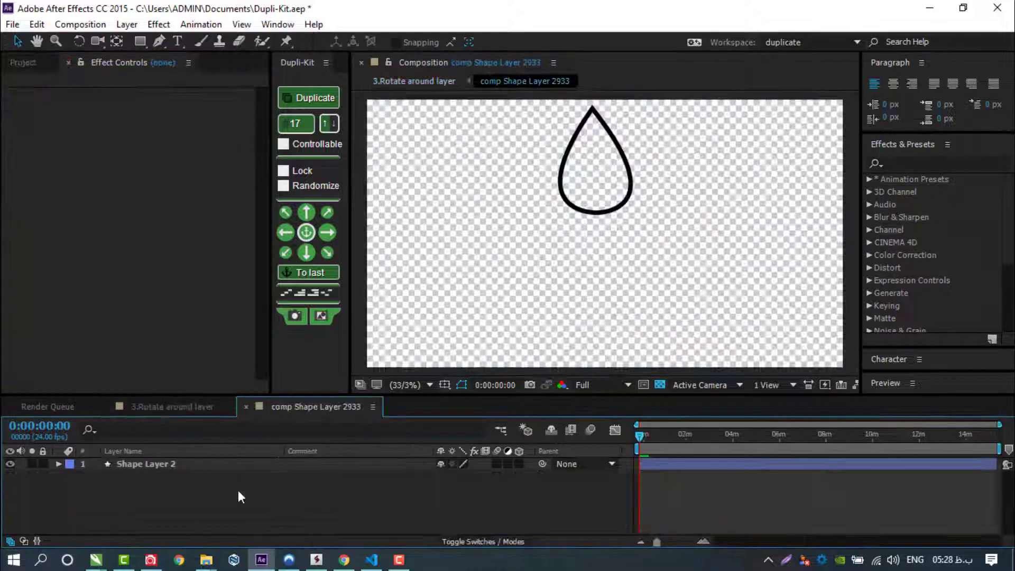
left_click(389, 62)
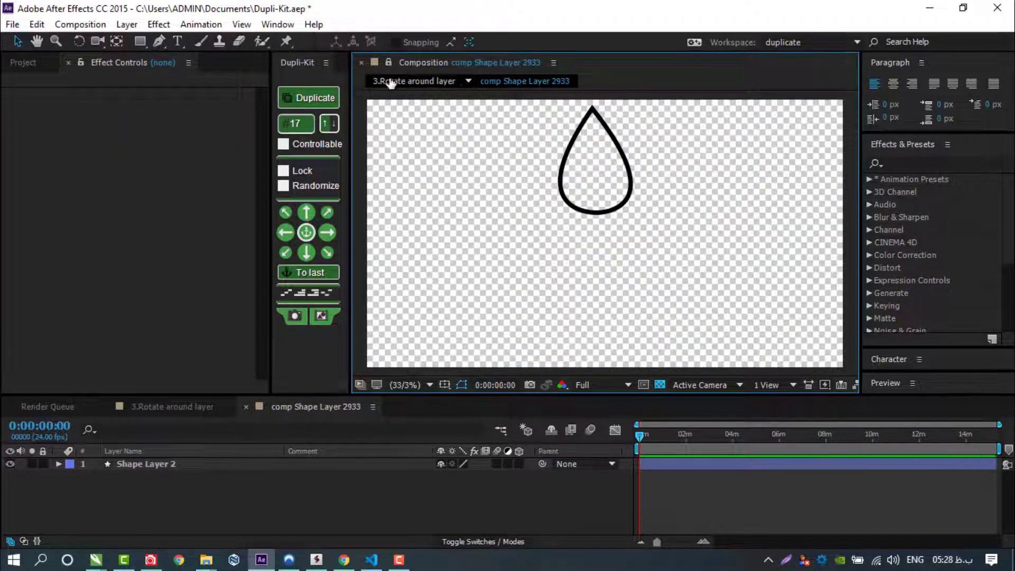
left_click(415, 81)
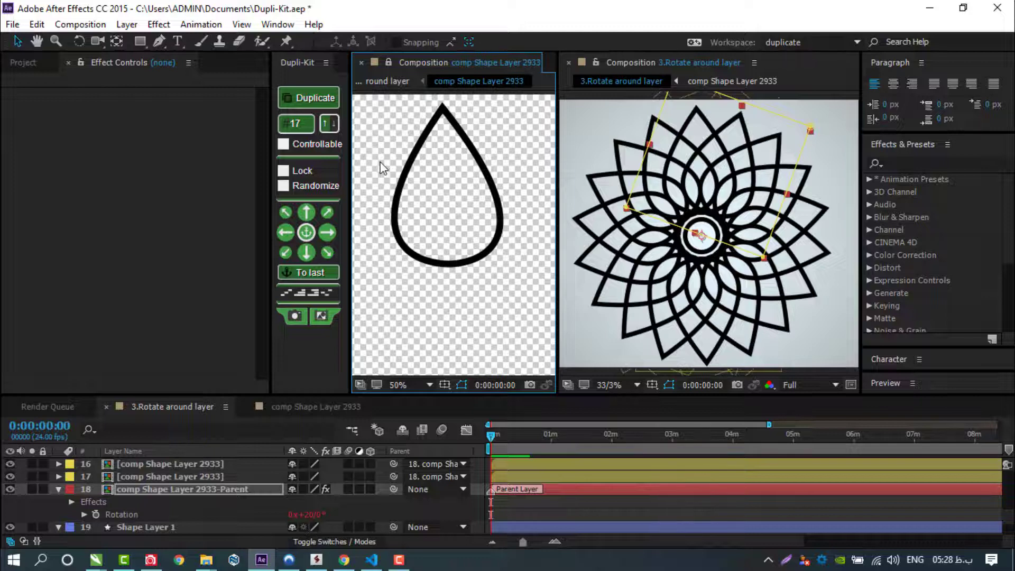
Draw a small triangle beside the petal's tip in the petal composition, adjust its outer corner and close the locked viewer
left_click(158, 39)
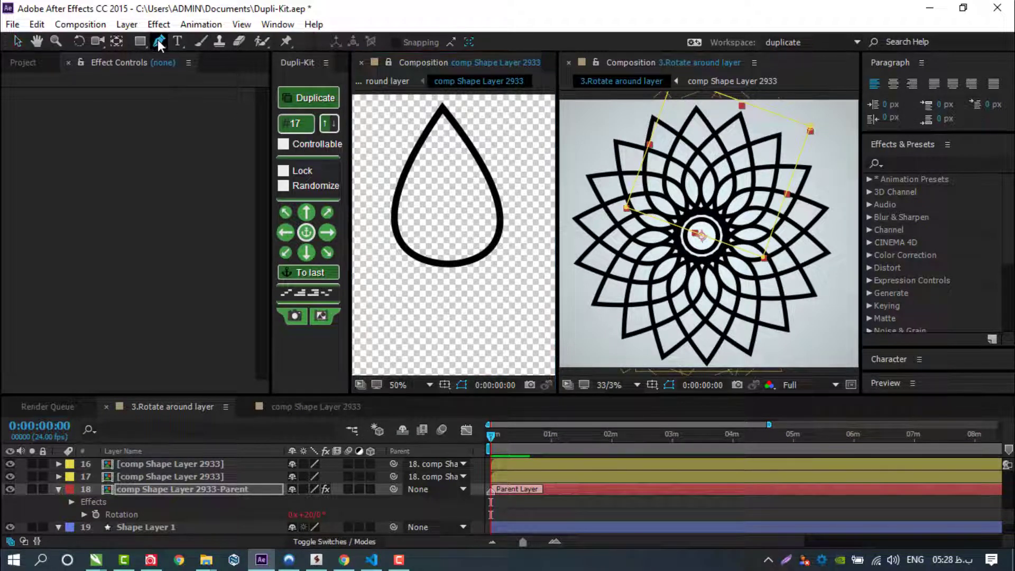
left_click(458, 103)
left_click(458, 105)
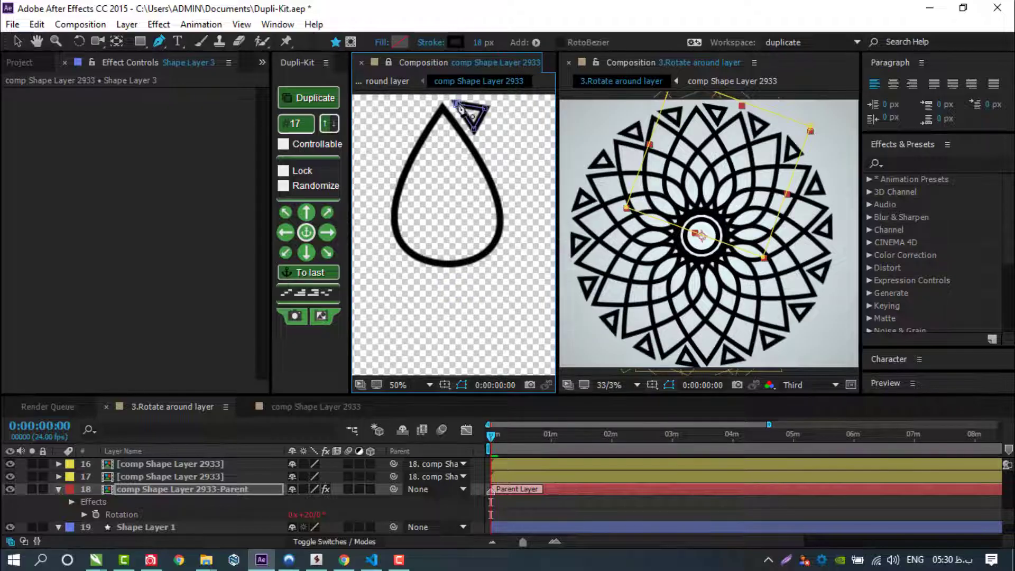
left_click(19, 41)
left_click_drag(485, 108, 492, 111)
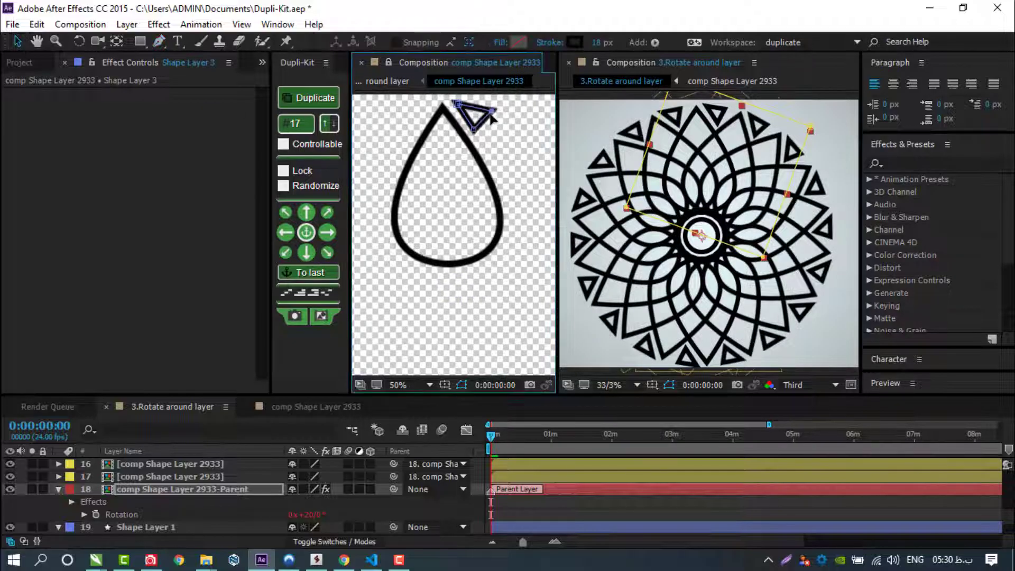
left_click(361, 63)
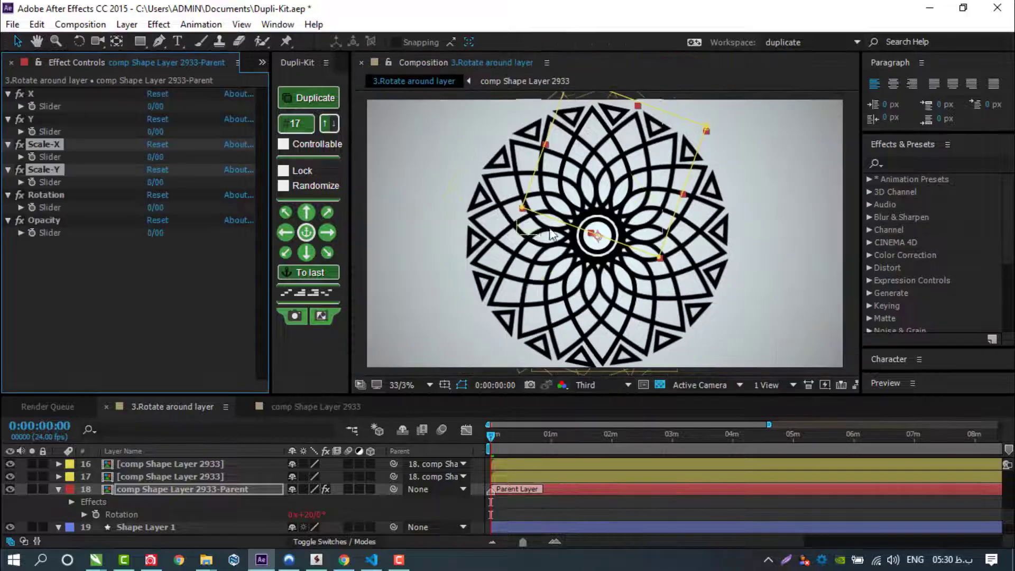
Select all petal layers and the circle, and turn on Randomize with Fill Color
left_click(790, 182)
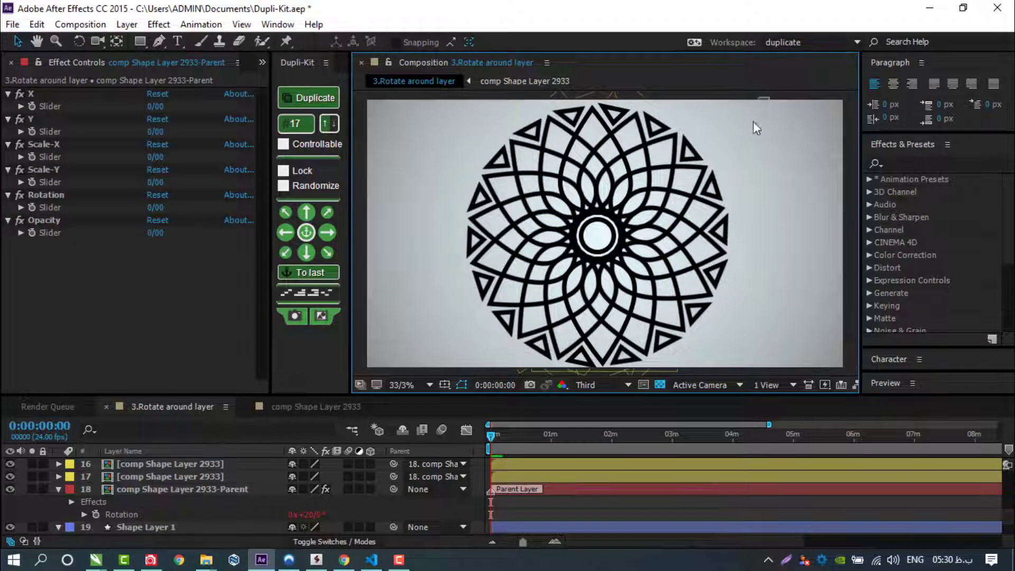
left_click_drag(767, 95, 395, 364)
left_click(284, 186)
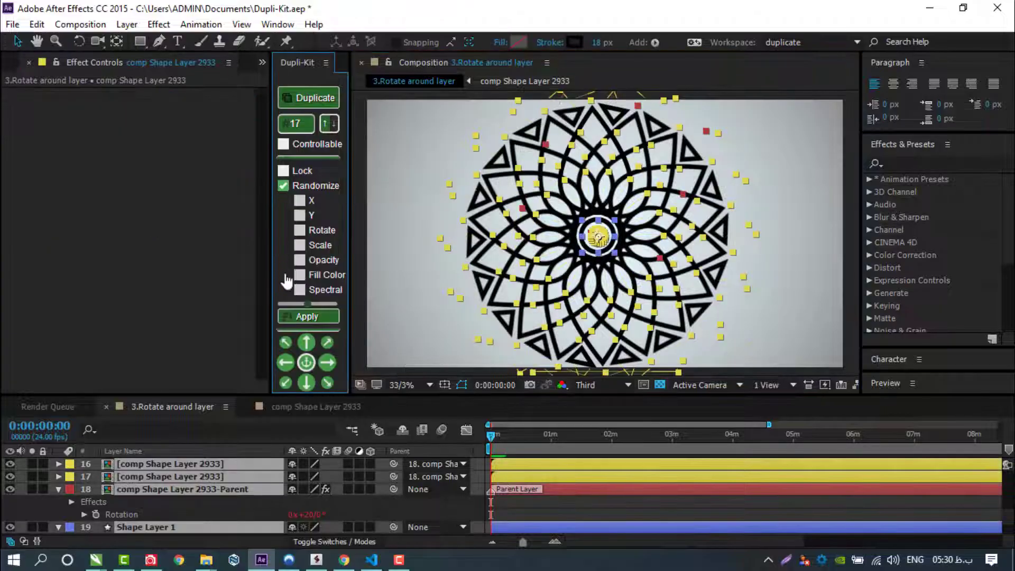
left_click(299, 275)
Add red, green and red to the Fill Color palette and apply them randomly to the selected layers
left_click(284, 307)
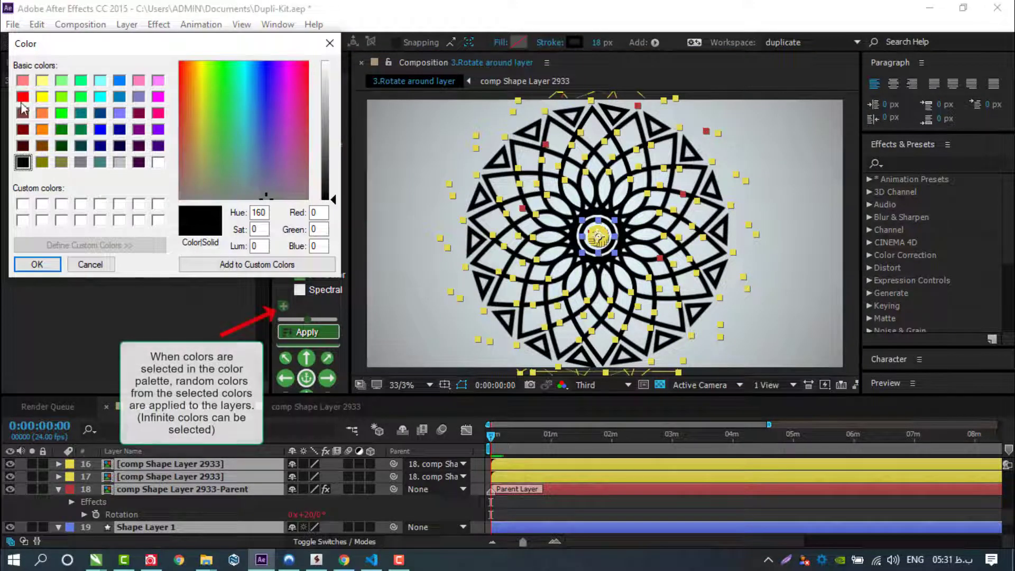
left_click(42, 97)
left_click(22, 98)
left_click(37, 265)
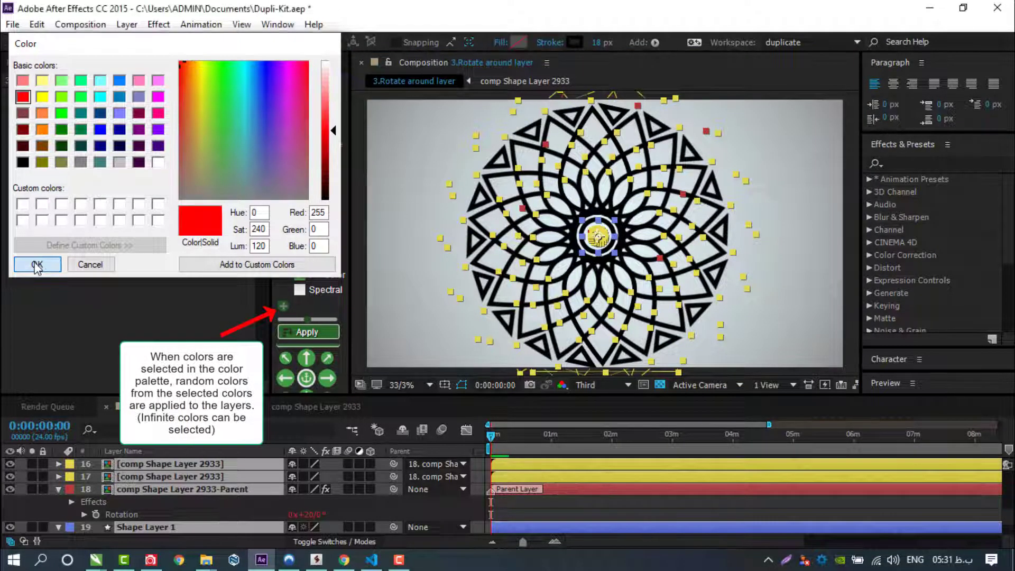
left_click(284, 306)
left_click(61, 129)
left_click(37, 265)
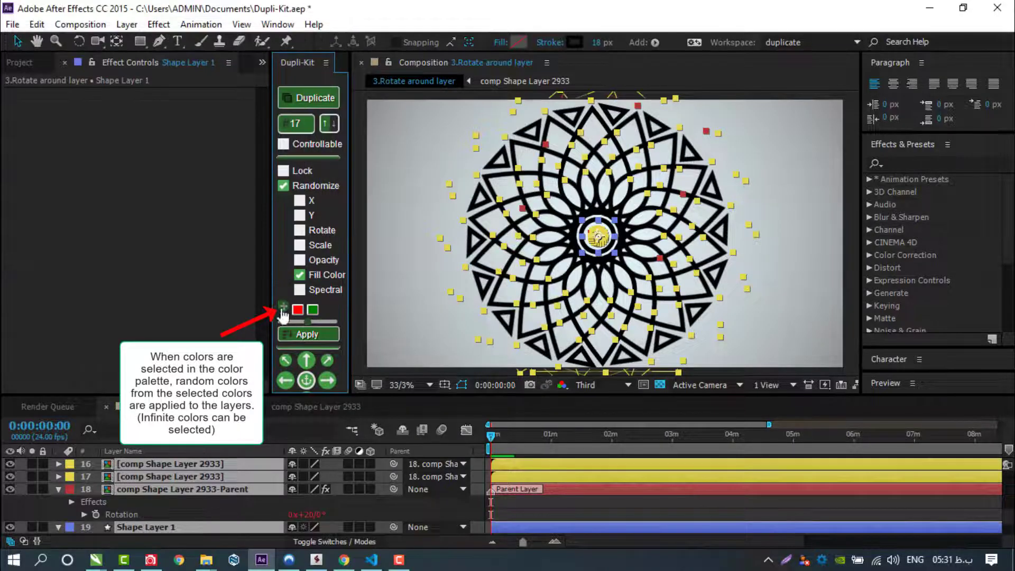
left_click(283, 307)
left_click(23, 96)
left_click(37, 264)
left_click(306, 335)
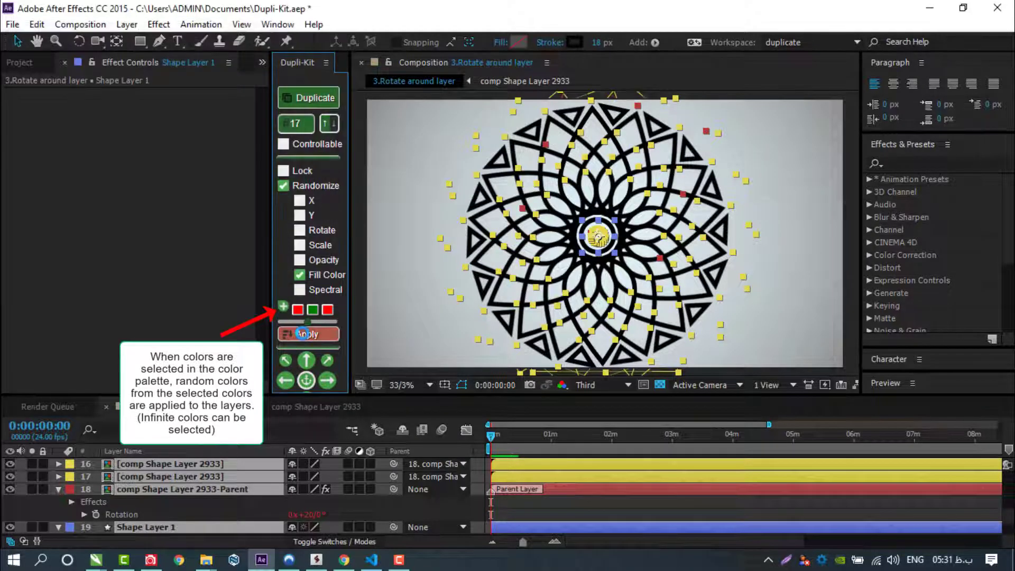
Turn on Spectral, reapply the palette colours to the layers as a spectrum and deselect them
left_click(300, 290)
left_click(299, 338)
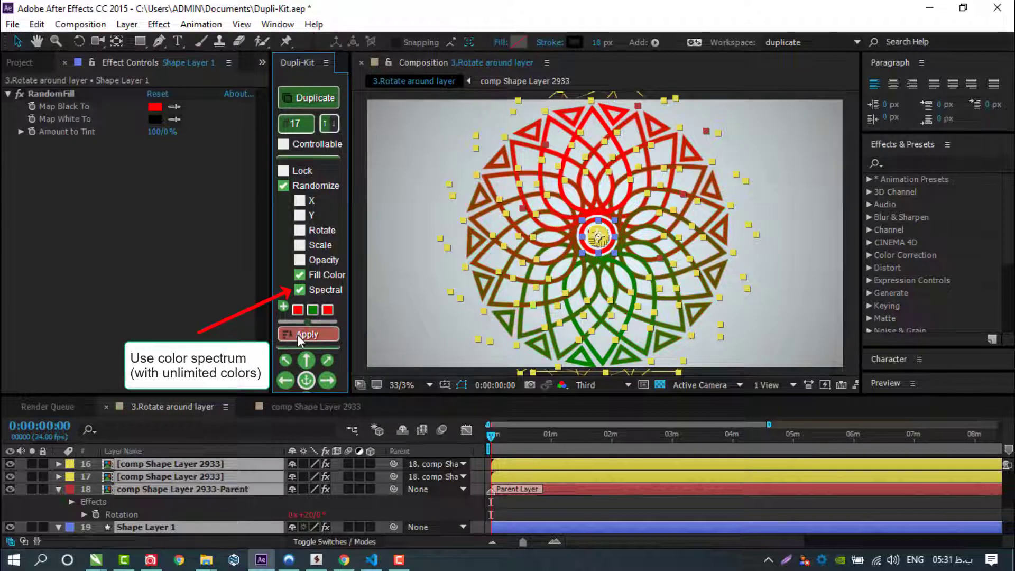
left_click(828, 235)
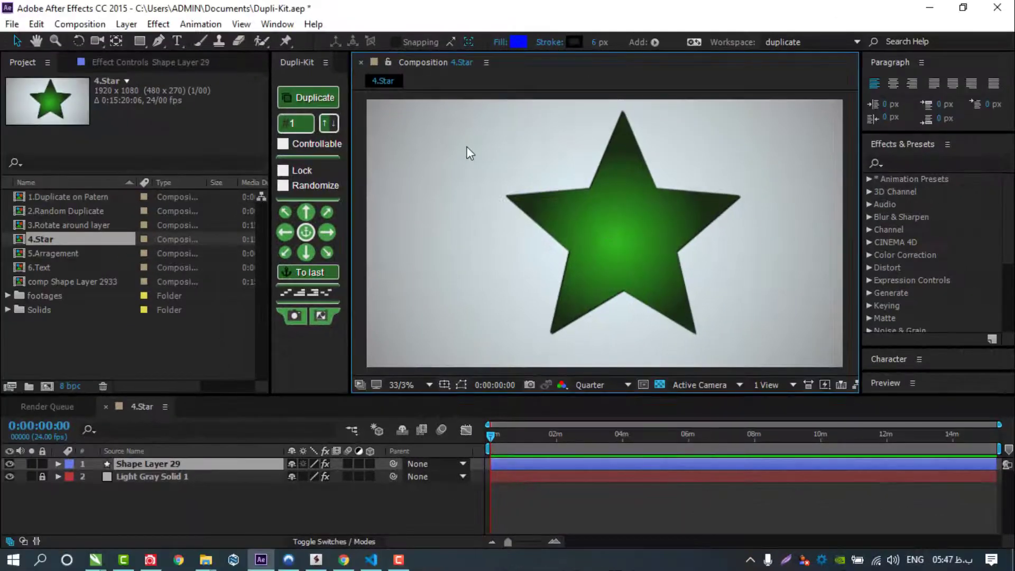
Duplicate the green star, rotate the copy slightly counterclockwise and scale it to 94%
left_click(308, 97)
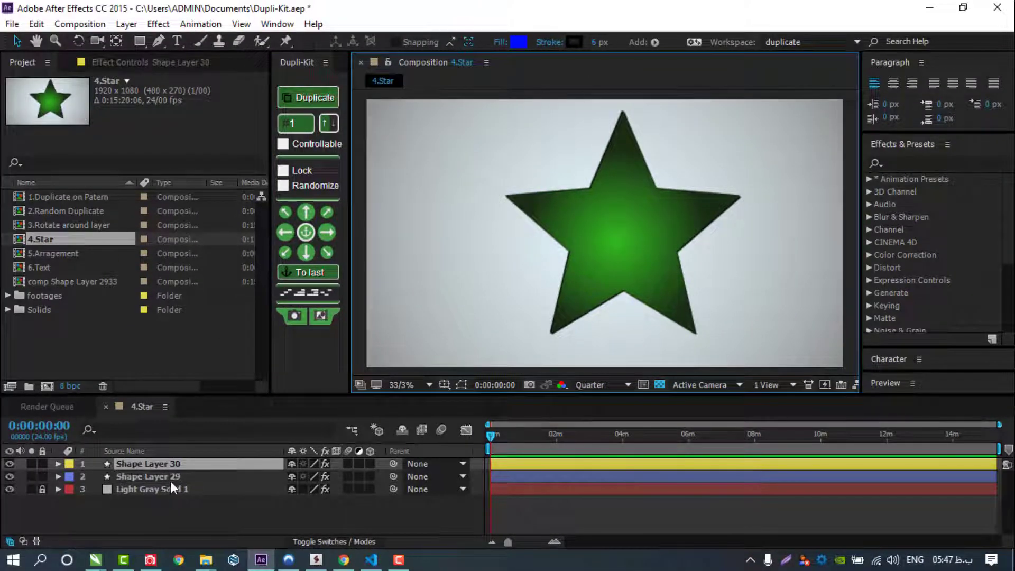
key("r")
left_click_drag(307, 476, 309, 483)
key("s")
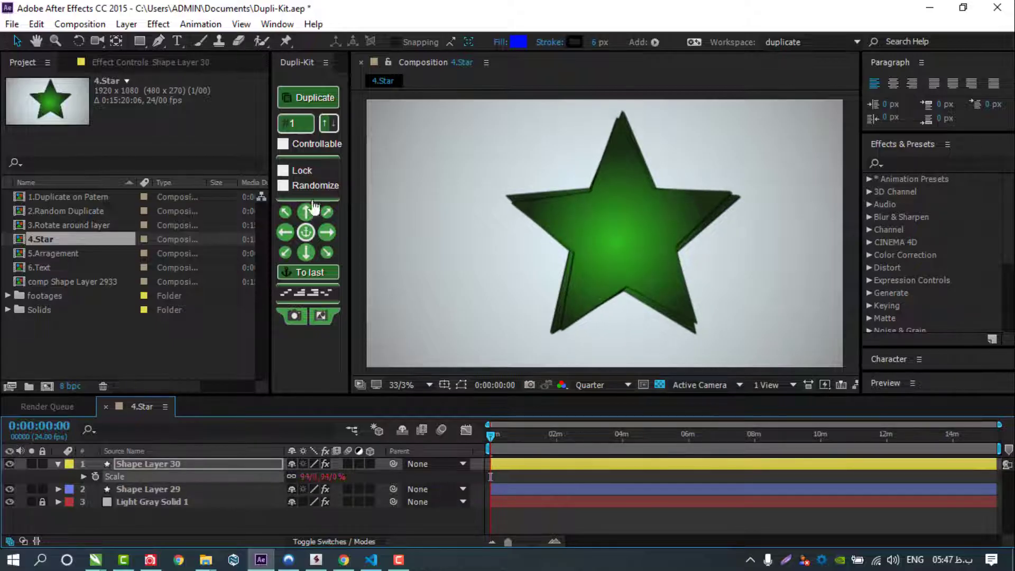
Make 12 more copies of the offset star with the Controllable option on
left_click(296, 123)
type("12")
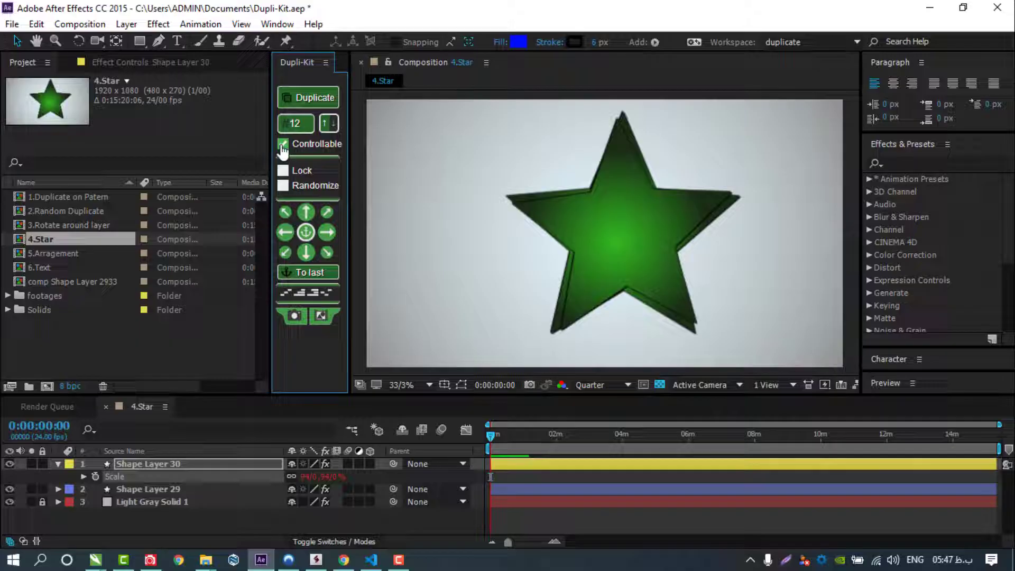
left_click(307, 97)
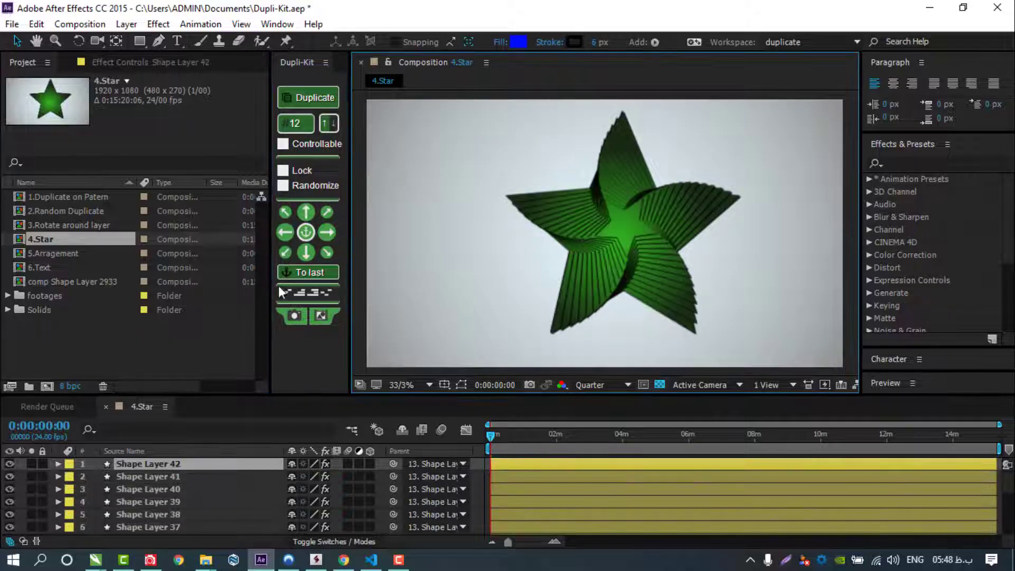
In the star copies' parent layer effects, set the Scale-X and Scale-Y sliders to -3 and look over the X and Y controls
scroll(231, 505, "down", 4)
left_click(198, 478)
left_click(141, 64)
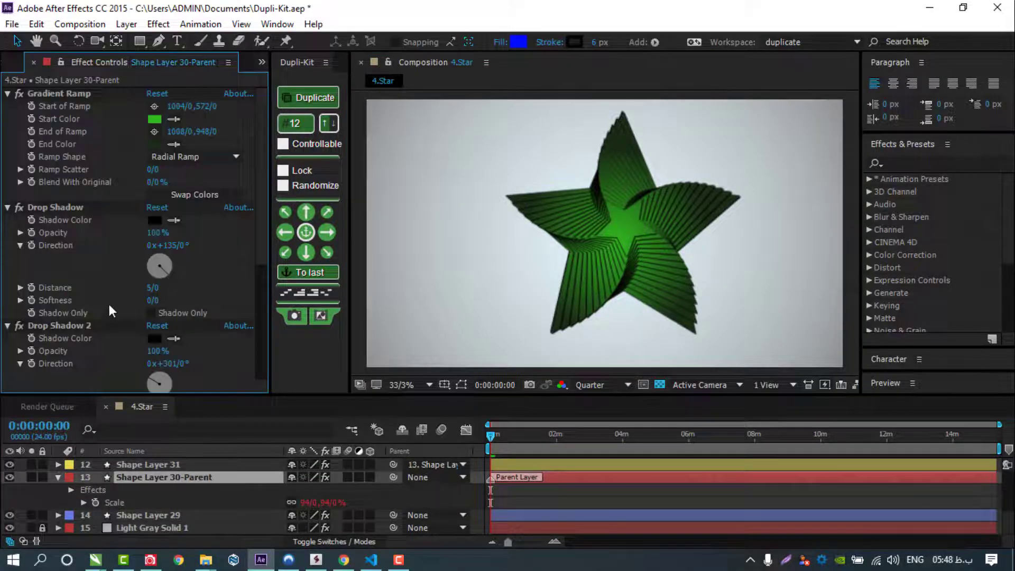
scroll(111, 316, "down", 5)
left_click_drag(157, 360, 150, 337)
left_click(53, 310)
left_click(44, 323, "ctrl")
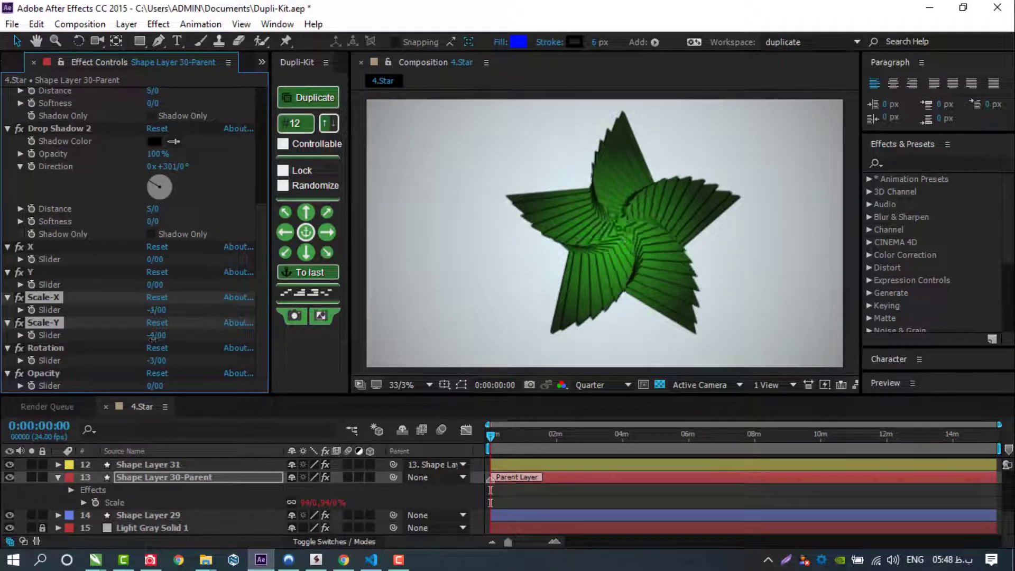
scroll(162, 217, "up", 5)
scroll(162, 217, "down", 5)
left_click(32, 281)
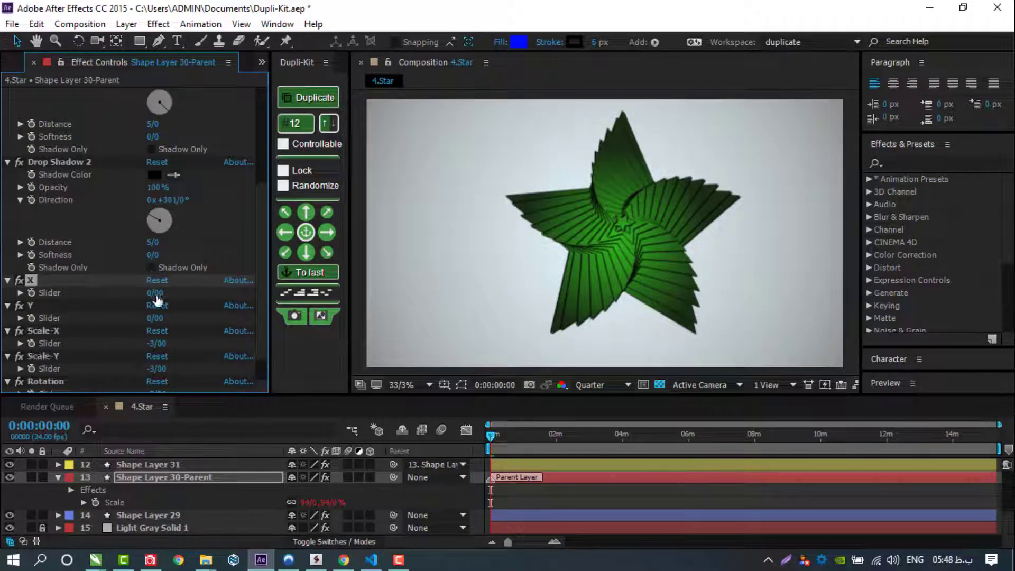
left_click_drag(158, 294, 153, 319)
left_click(30, 305)
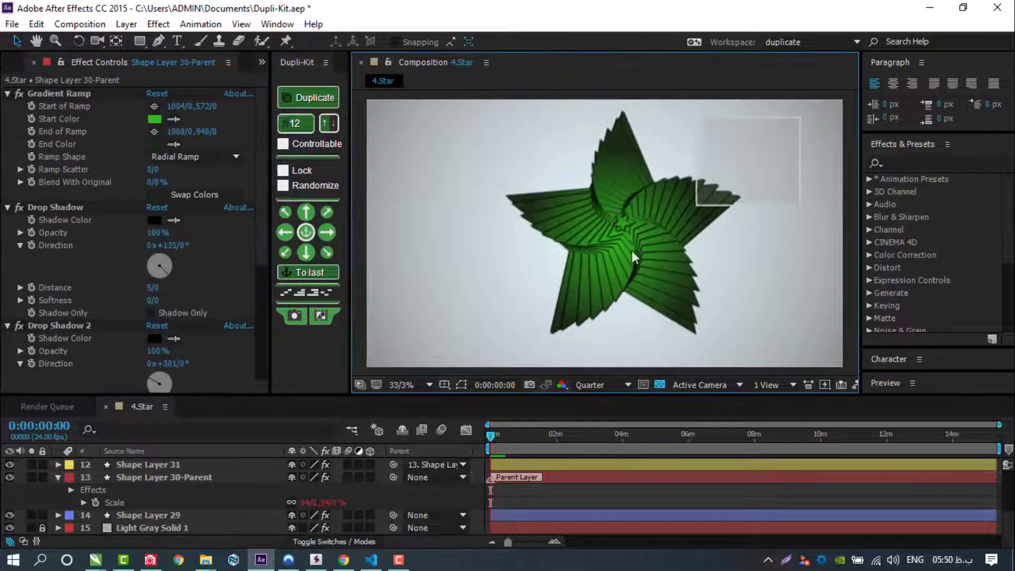
Select all star layers and randomize their Fill Color without a palette
left_click_drag(633, 251, 450, 363)
left_click(285, 186)
left_click(300, 275)
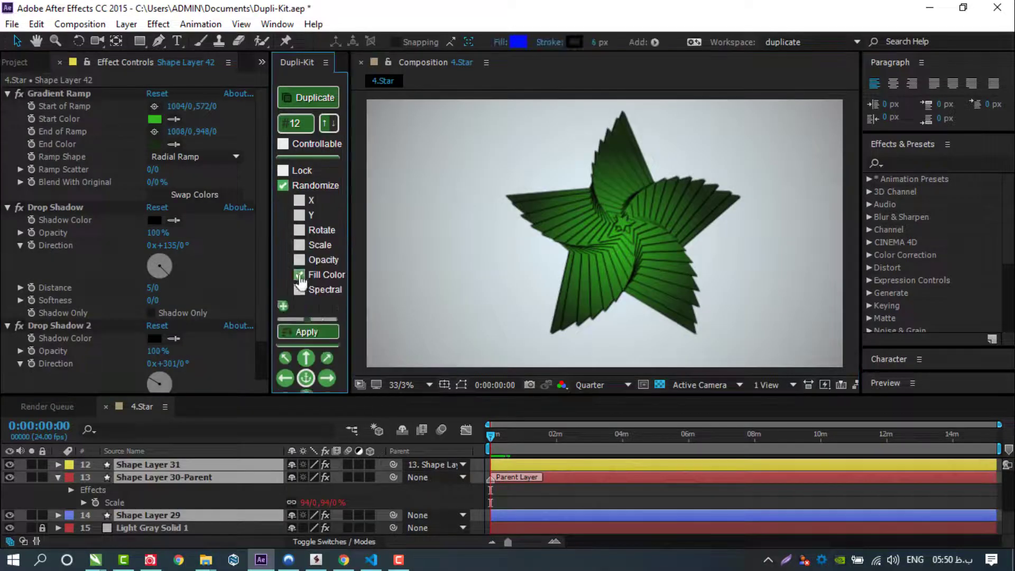
left_click(307, 332)
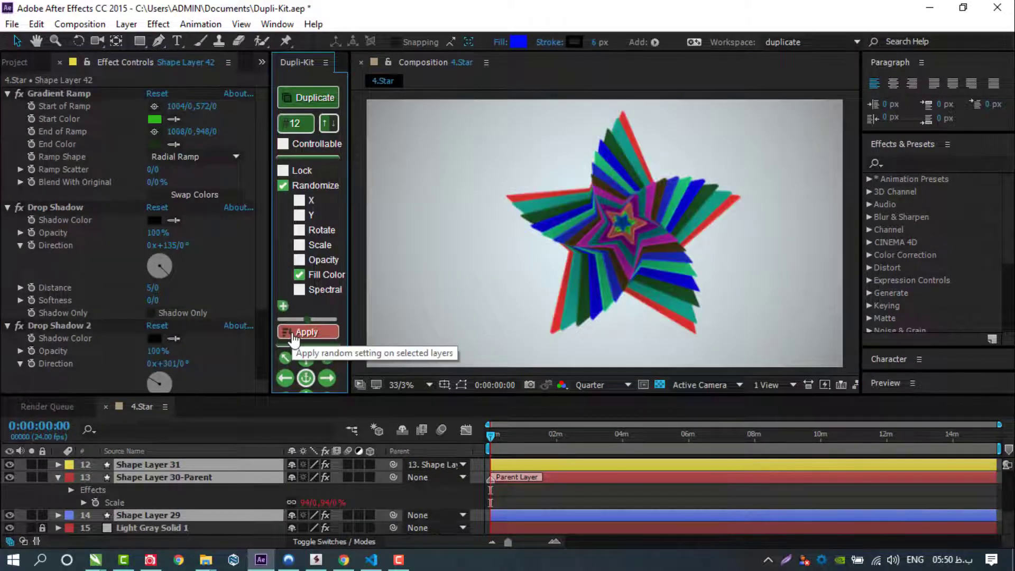
Add red and yellow to the Fill Color palette and apply them randomly to the star layers
left_click(312, 275)
left_click(37, 264)
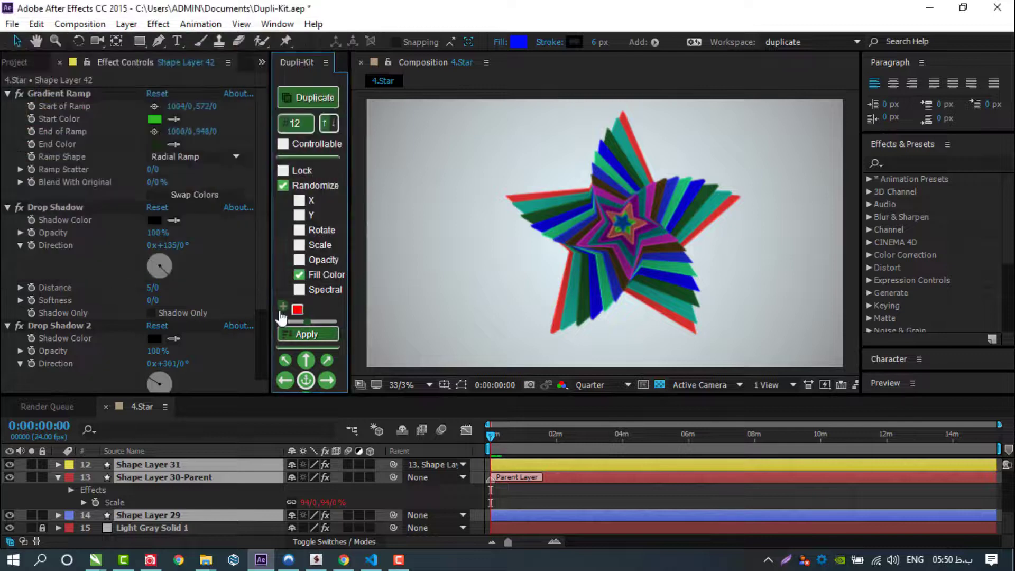
left_click(283, 306)
left_click(42, 96)
left_click(35, 263)
left_click(305, 335)
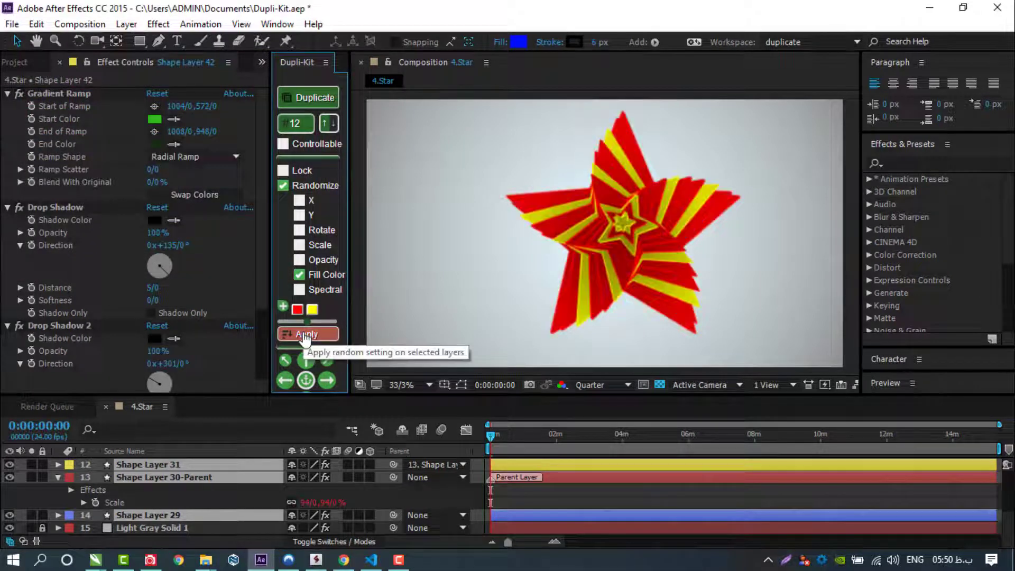
Add a second red to the palette and apply the colours to the star layers with Spectral on
left_click(283, 307)
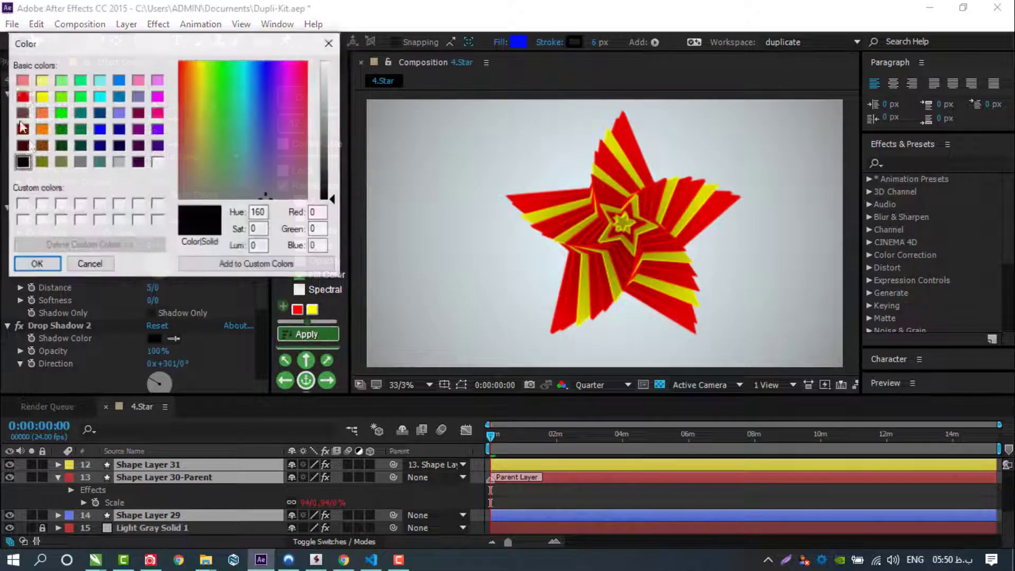
left_click(30, 105)
left_click(35, 263)
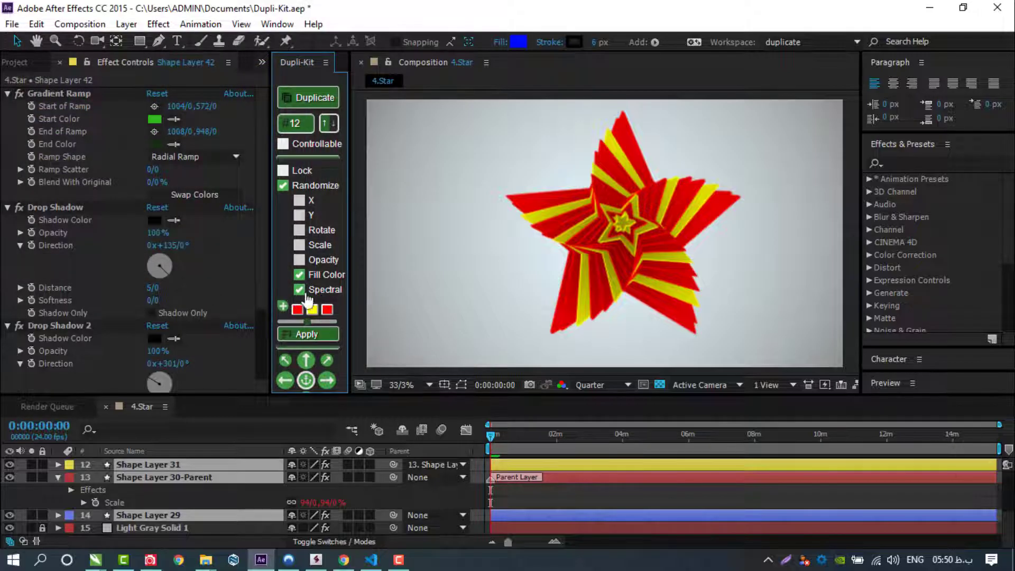
left_click(306, 335)
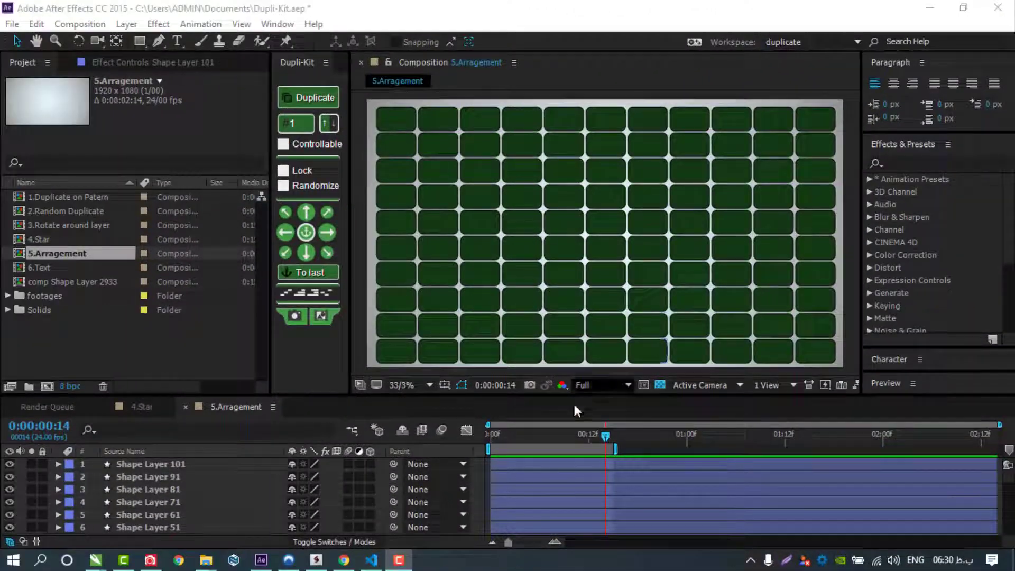
Preview the tile animation in 5.Arragement, then select all tile layers and extend the work area end to about 1:12
key("space")
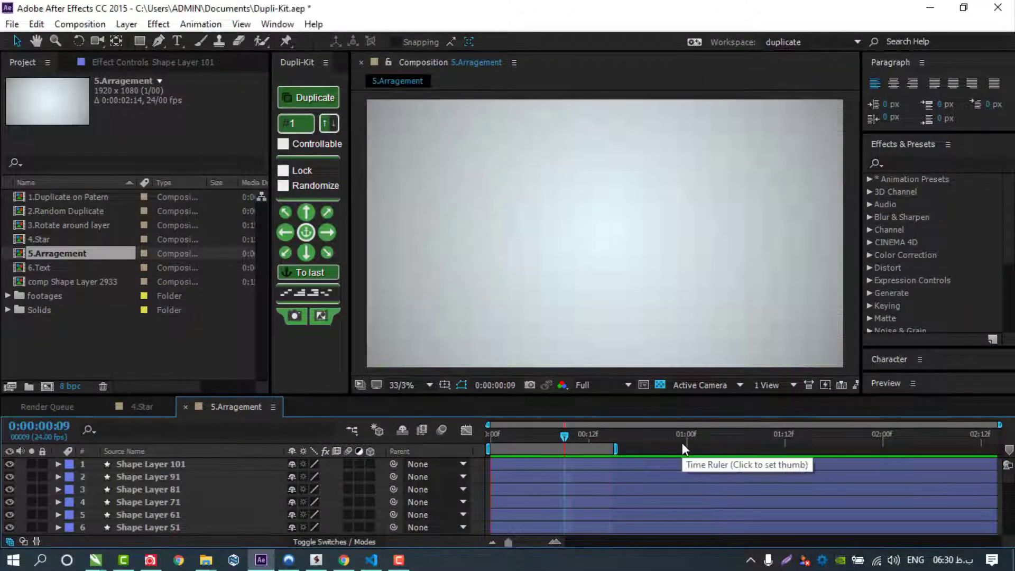
key("space")
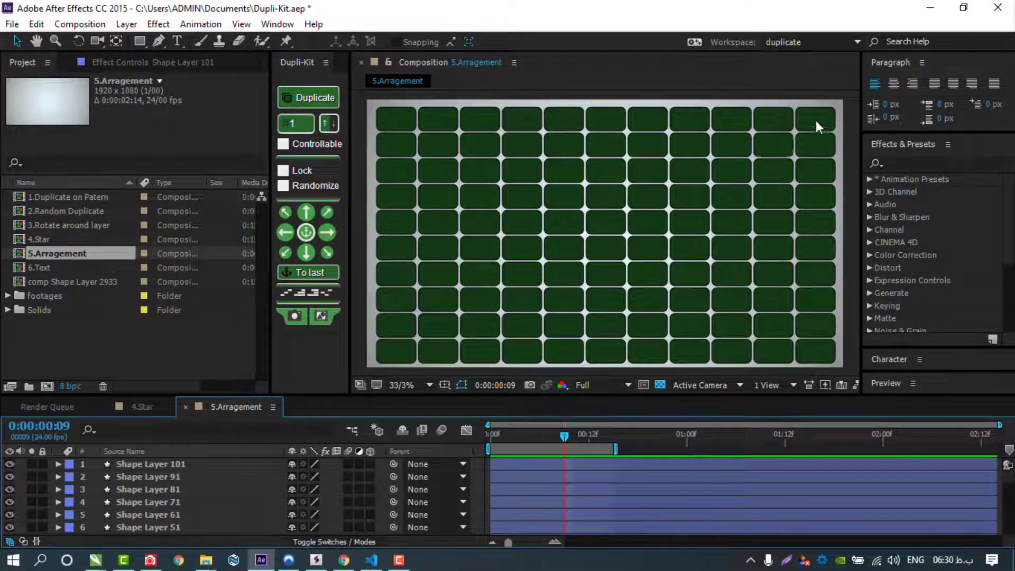
left_click_drag(846, 103, 391, 368)
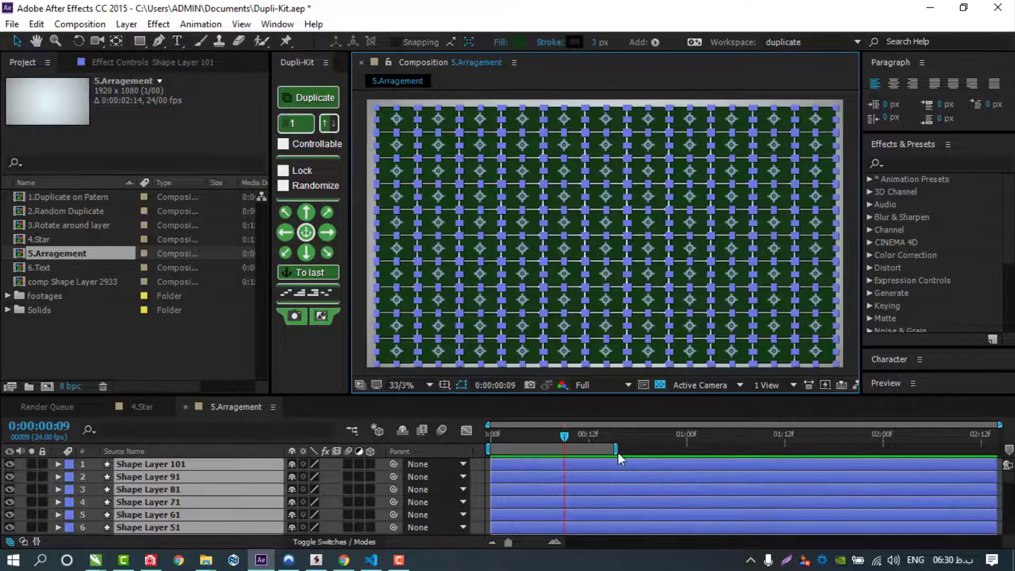
left_click_drag(618, 450, 683, 449)
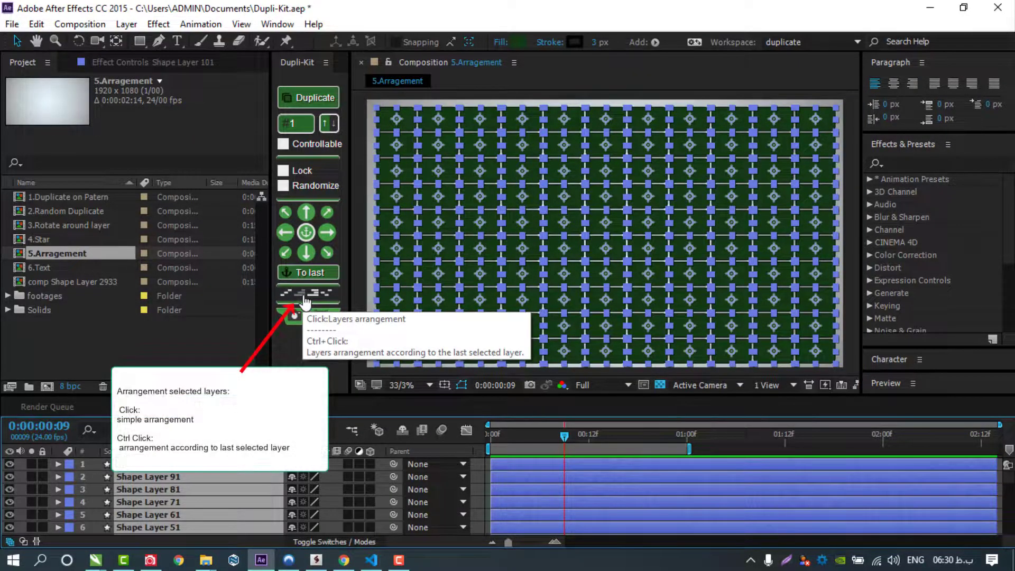
left_click_drag(690, 448, 784, 447)
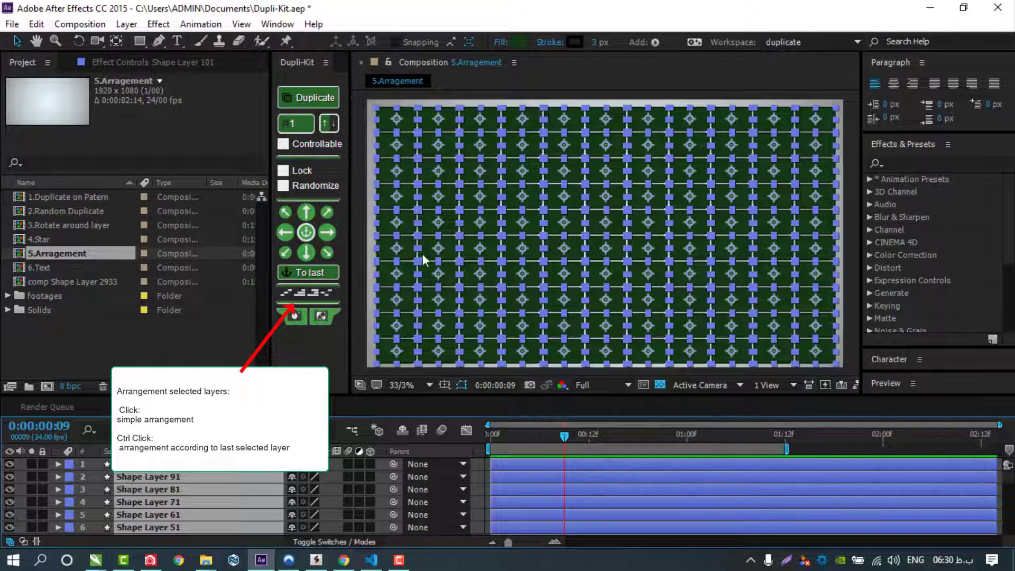
Try the simple sequential arrangement on the selected tile layers, preview it over a longer work area and undo it
left_click(301, 294)
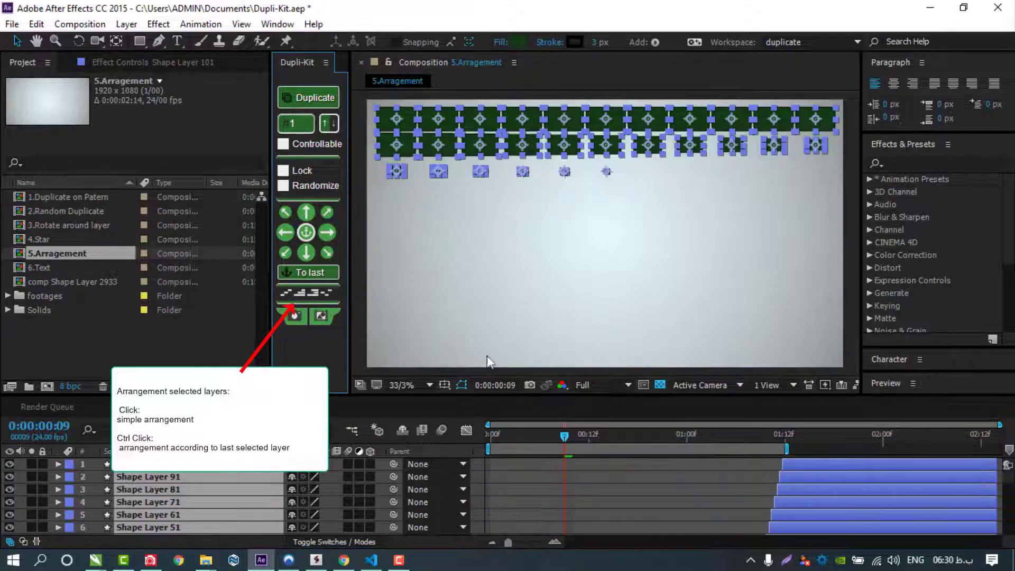
left_click_drag(787, 449, 909, 449)
key("space")
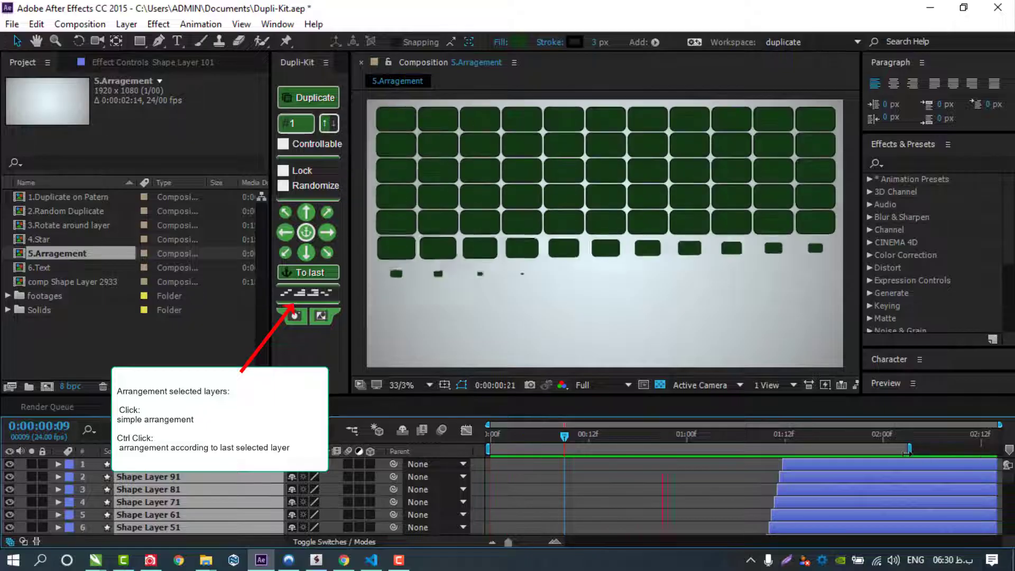
key("space")
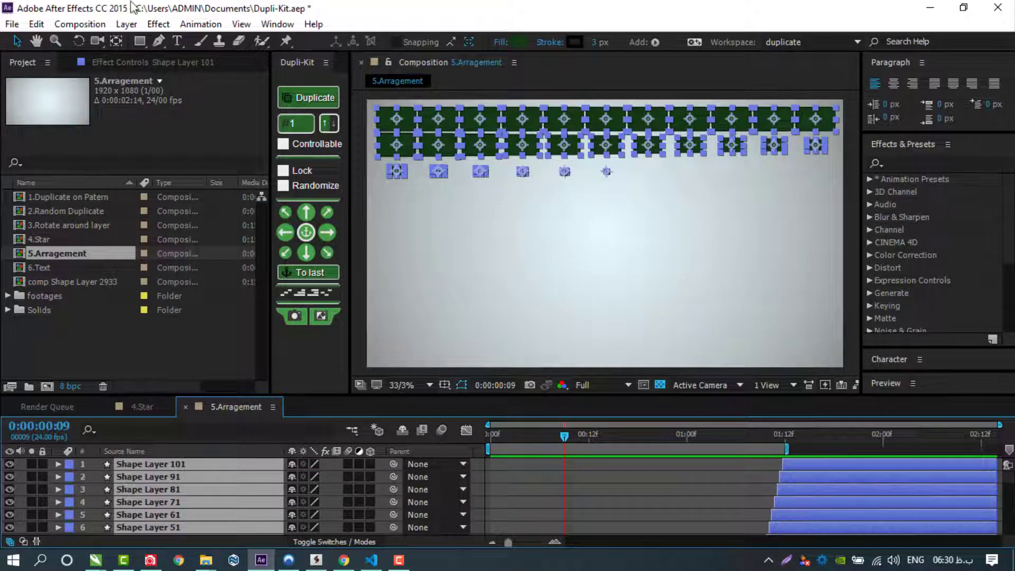
left_click(35, 24)
left_click(48, 31)
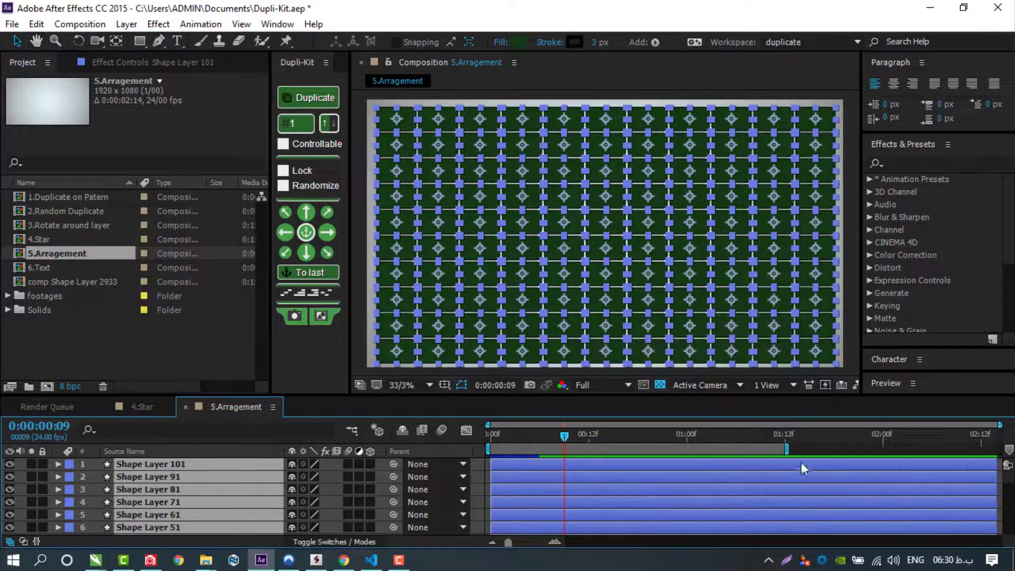
Stagger the selected tile layers in random order and preview the animation with the work area extended to about 2:00
left_click(316, 295)
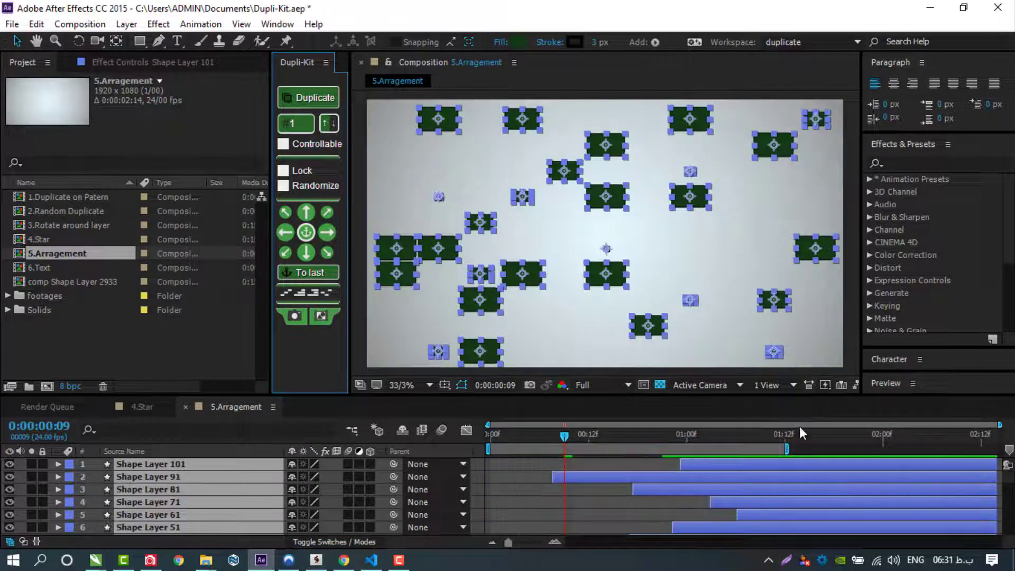
left_click(820, 437)
left_click_drag(786, 450, 885, 450)
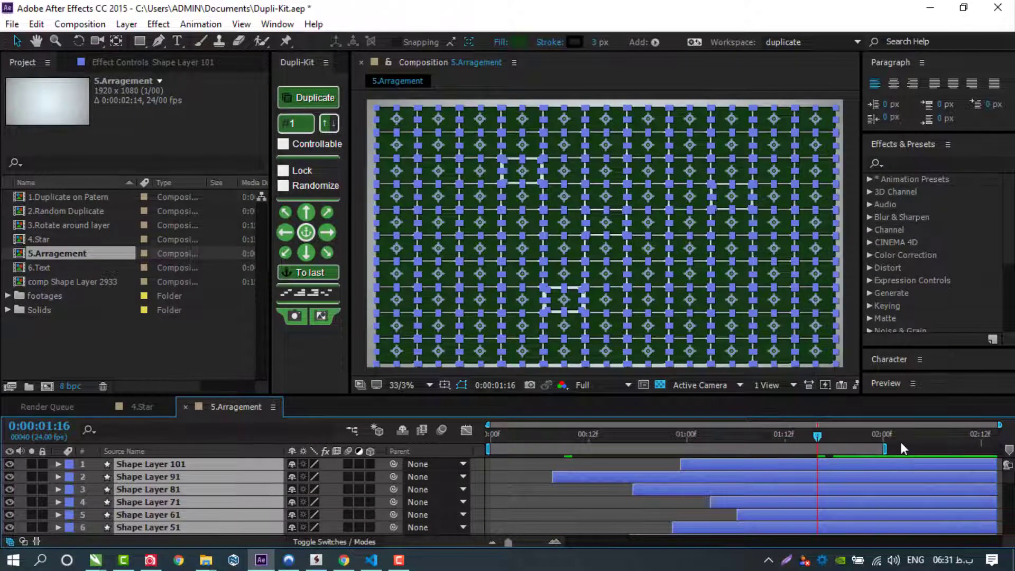
key("space")
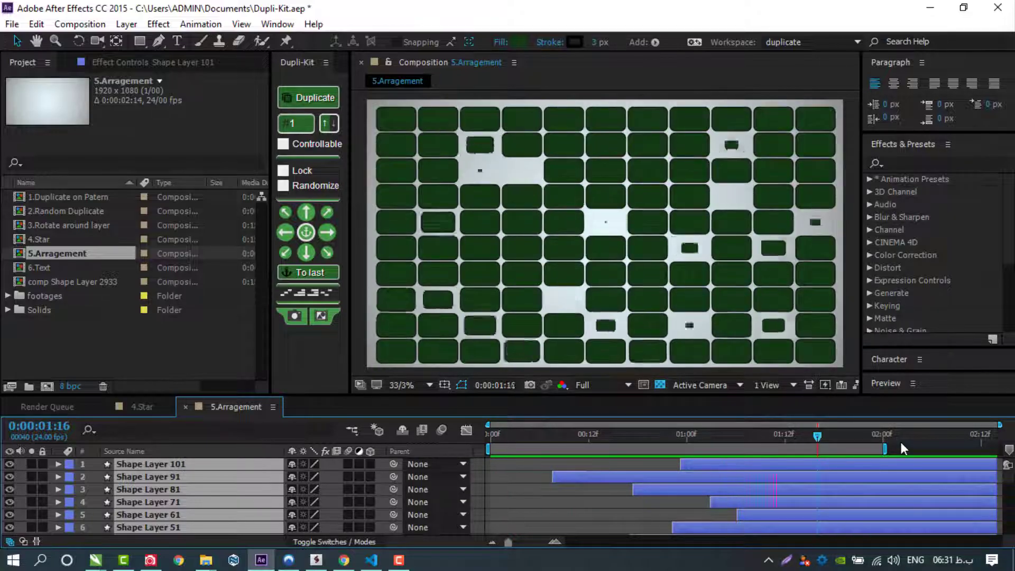
key("space")
Undo the playhead move and the random layer arrangement of the tiles
key("ctrl+z")
left_click(36, 23)
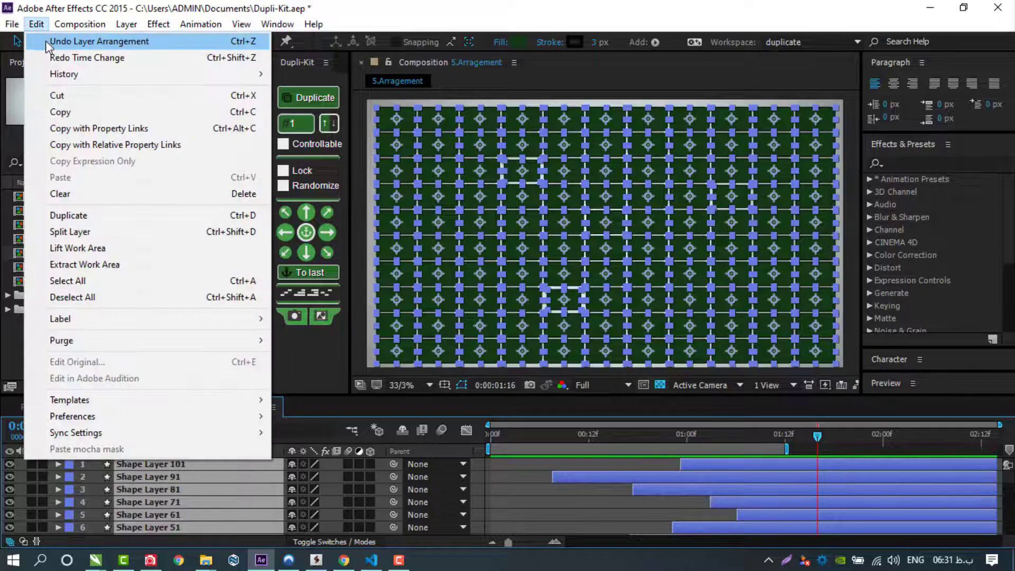
left_click(69, 43)
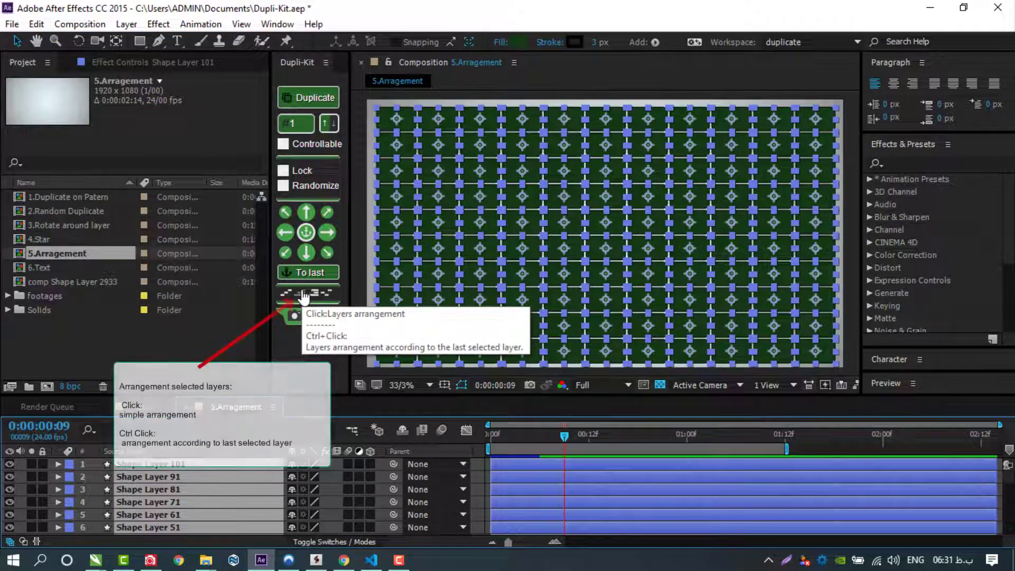
Make the tenth tile in the ninth row the last selected layer and arrange all selected layers according to it
left_click(774, 328, "shift")
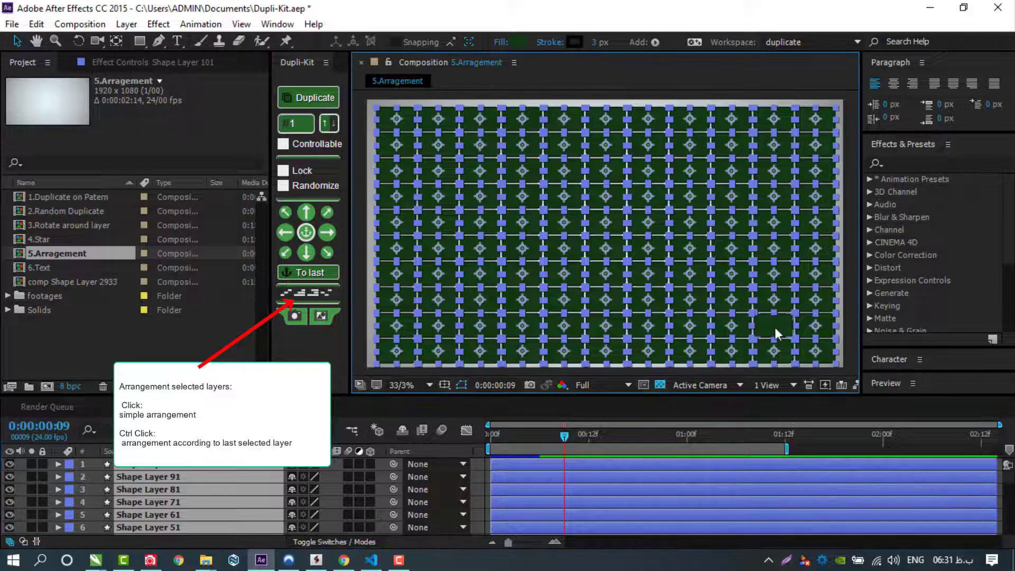
left_click(774, 332, "shift")
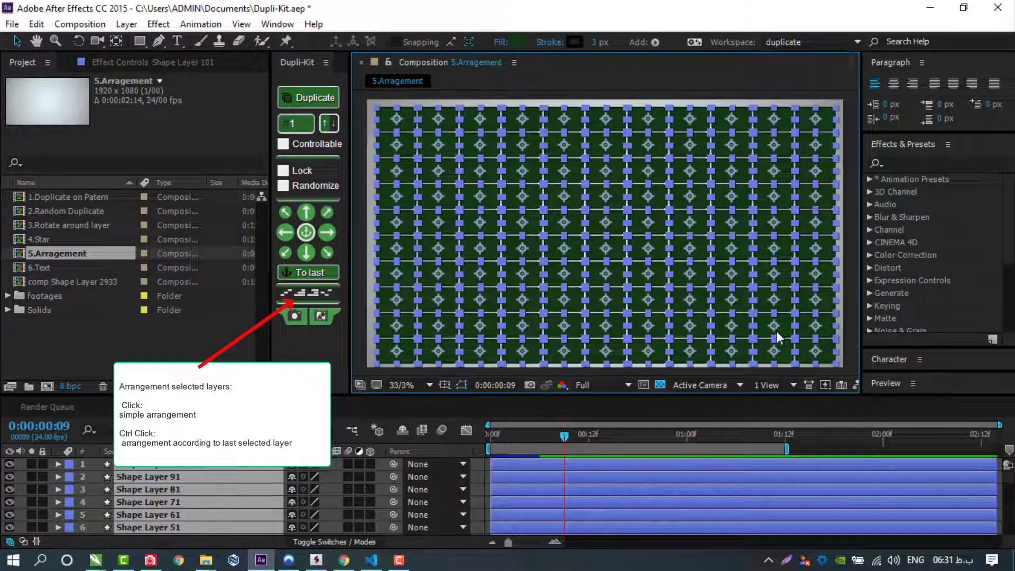
left_click(296, 294, "ctrl")
Preview the tiles spreading from the last selected layer over a longer work area, then undo that arrangement
left_click(800, 435)
left_click_drag(787, 448, 884, 449)
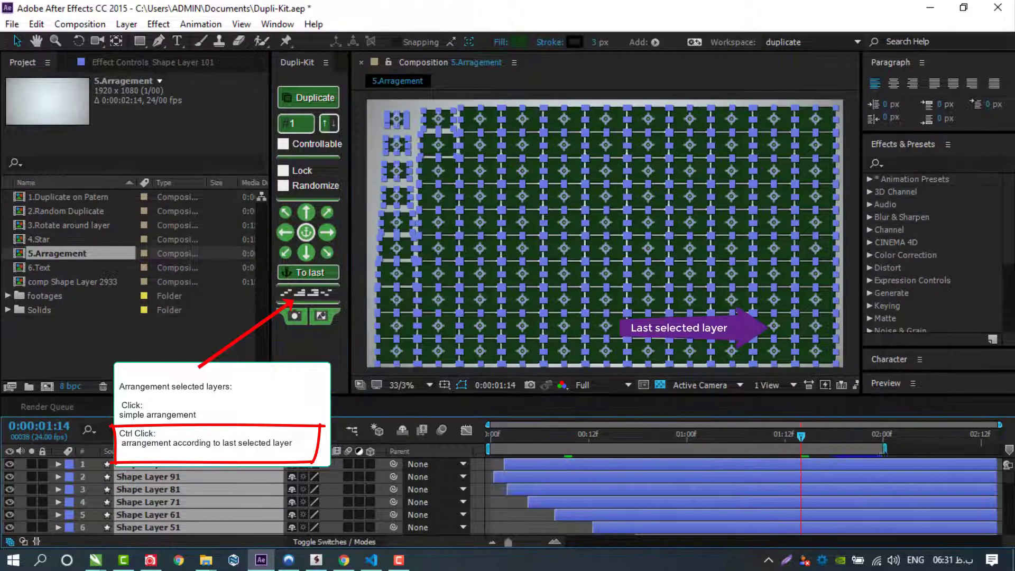
key("space")
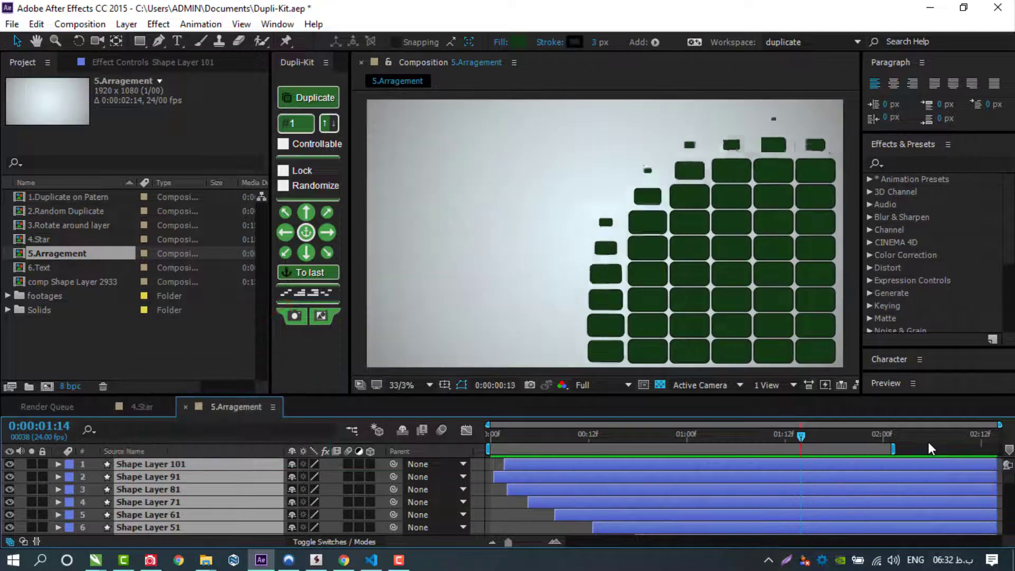
key("space")
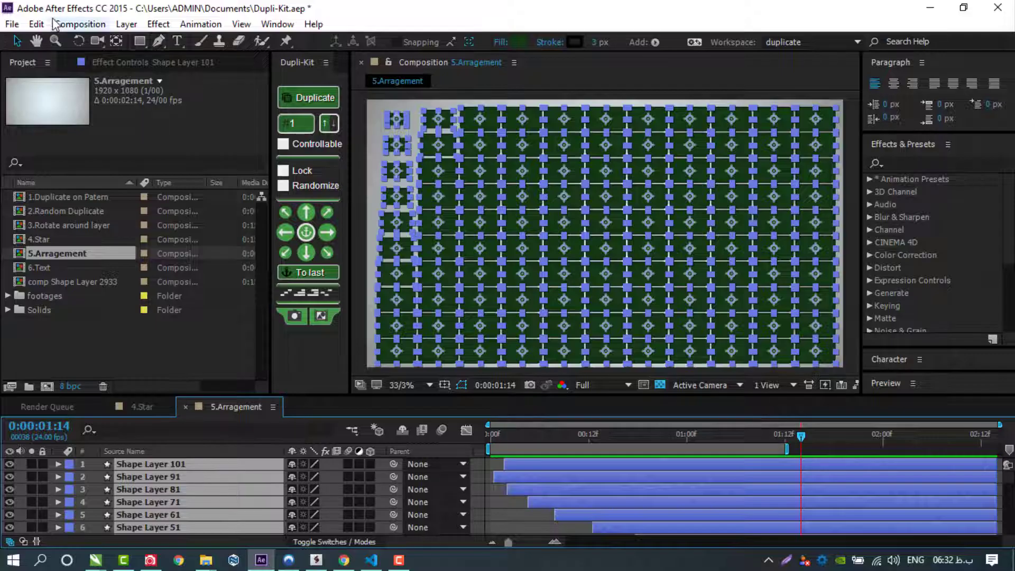
left_click(37, 23)
left_click(42, 40)
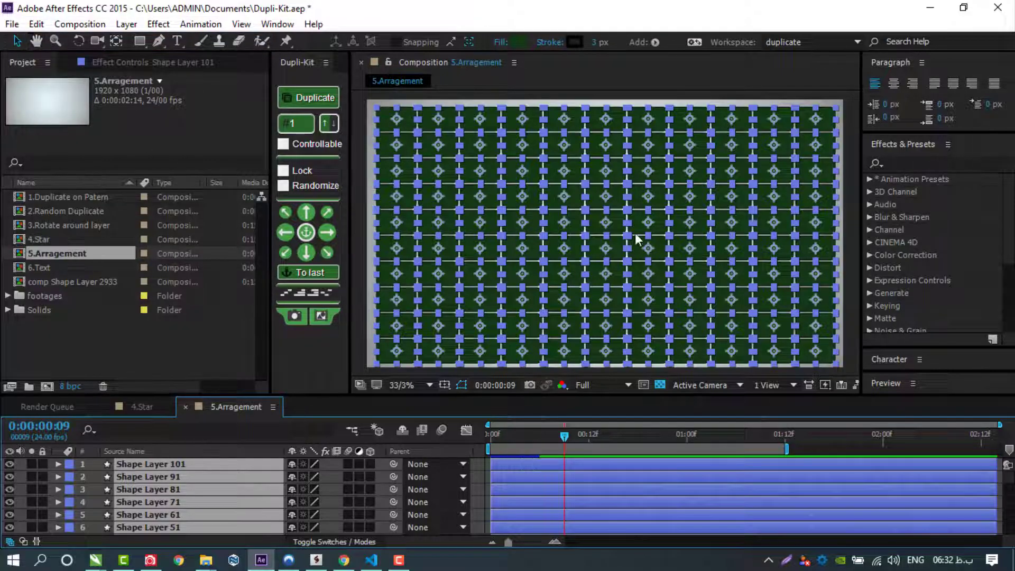
Make the tile at the centre of the grid the last selected layer, arrange all selected layers according to it, and lengthen the work area
left_click(611, 228)
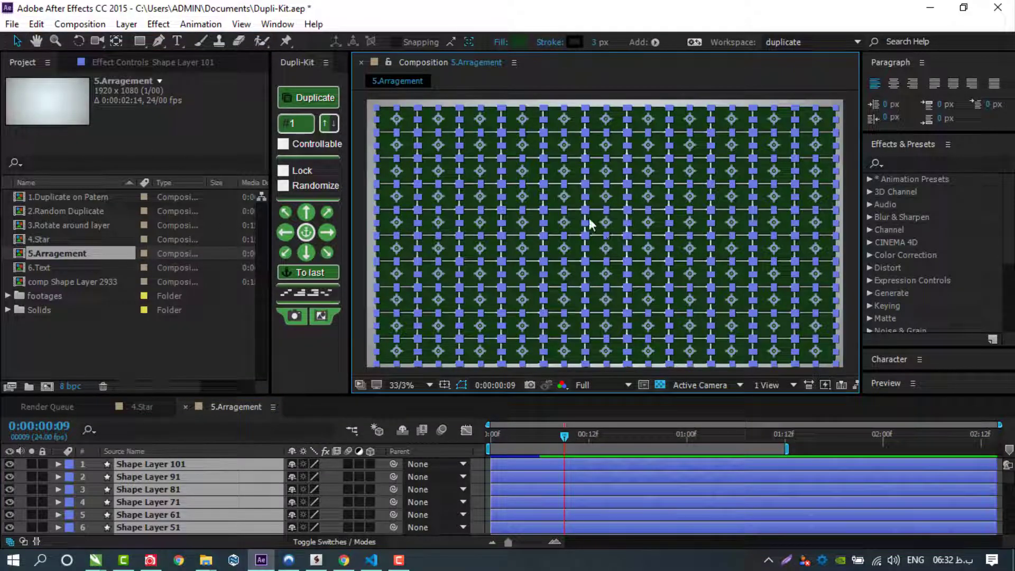
left_click(300, 294)
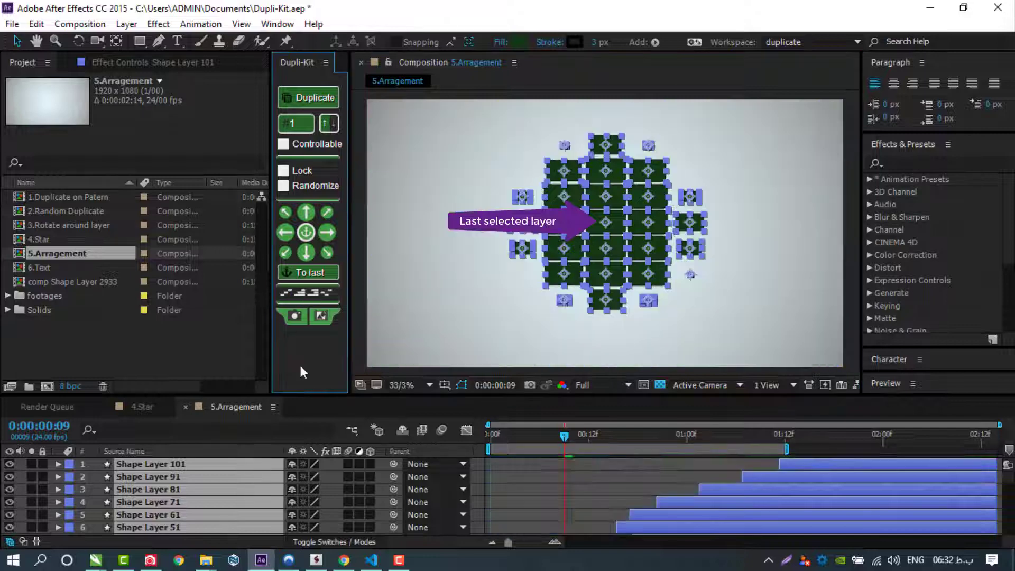
left_click_drag(796, 450, 912, 447)
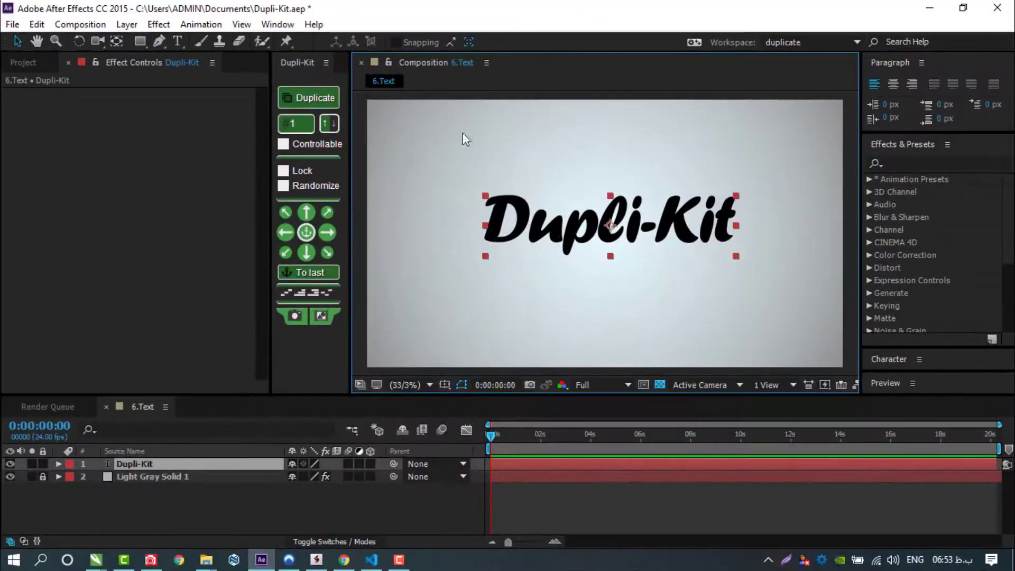
Duplicate the Dupli-Kit text layer once and move the copy slightly up and to the left
left_click(308, 101)
left_click_drag(545, 226, 544, 225)
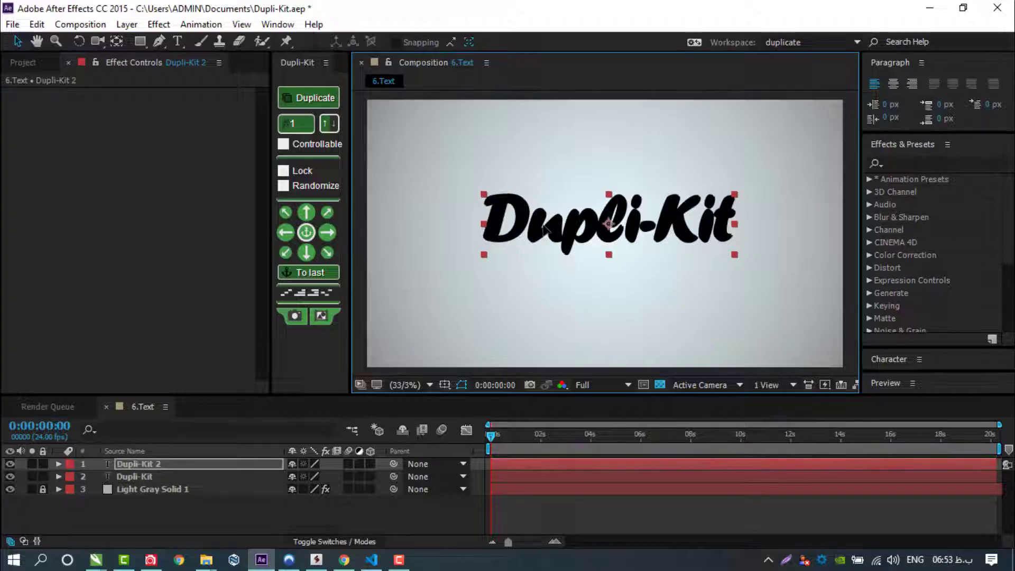
Create 40 more duplicates of the offset text copy, stacked below it, with only Fill Color randomized
left_click(335, 125)
double_click(293, 125)
type("10")
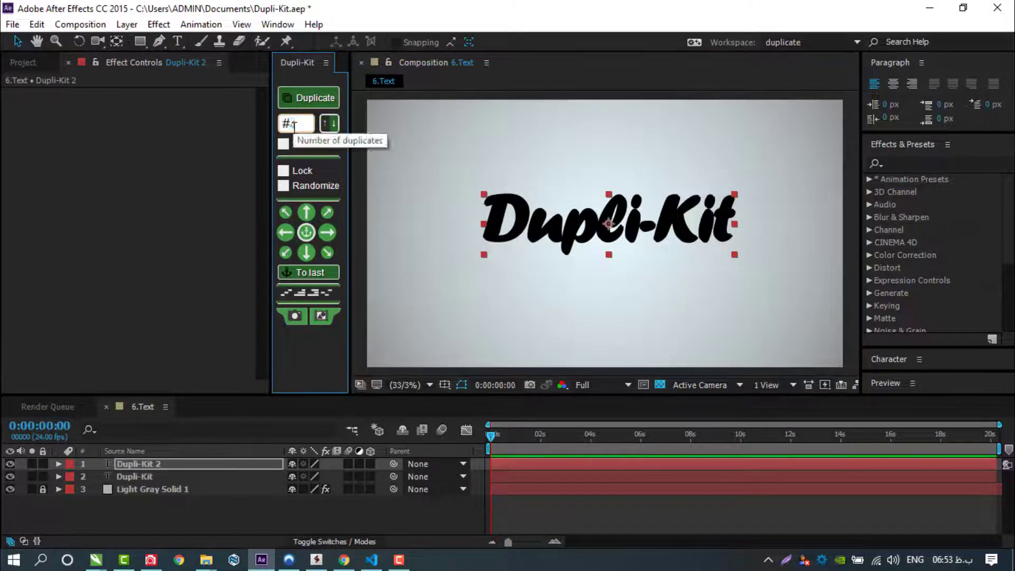
left_click(284, 185)
left_click(300, 275)
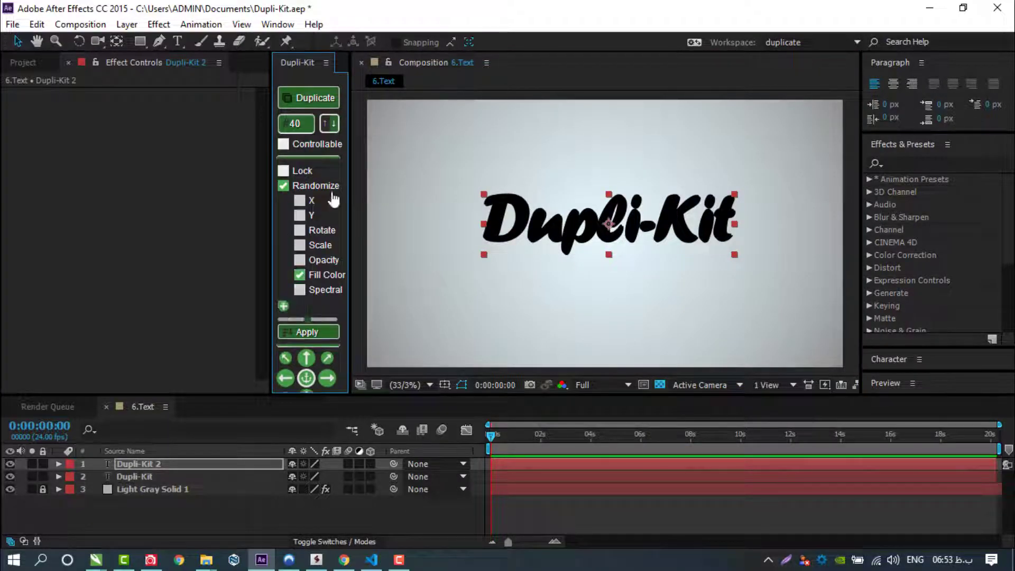
left_click(312, 101)
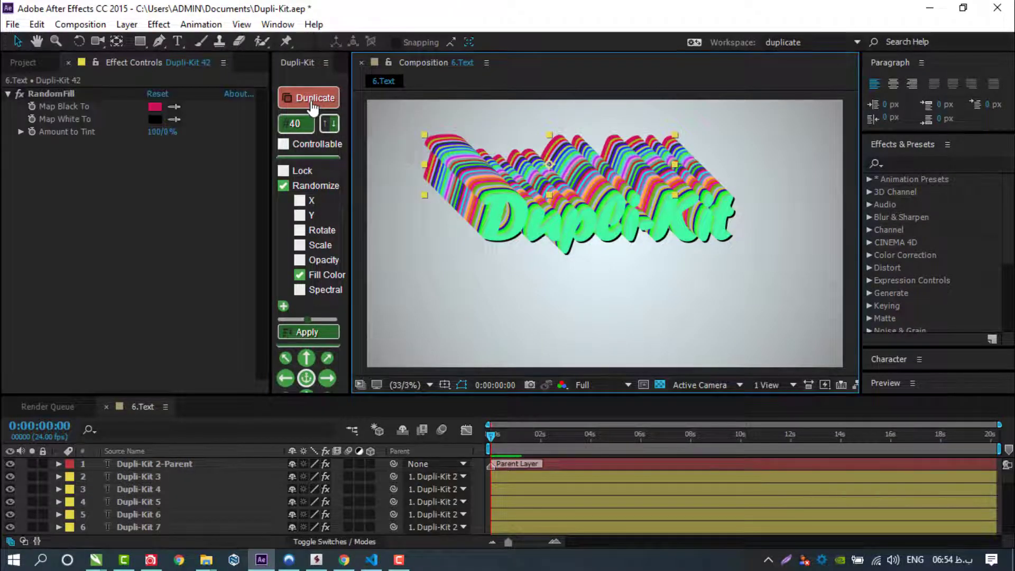
Select all text layers and apply new random fill colors to them four times
left_click(196, 467)
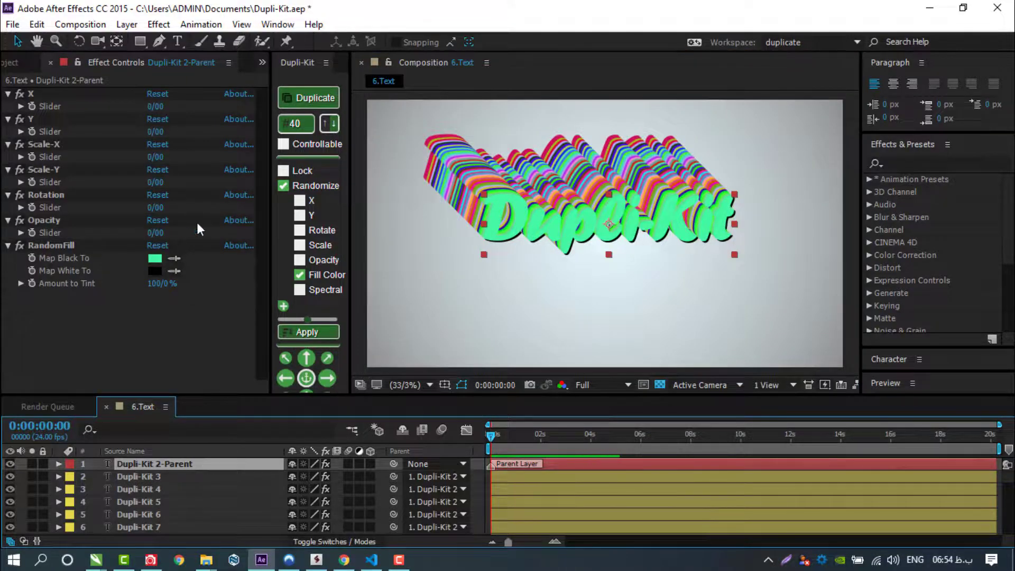
left_click(411, 289)
key("ctrl+a")
left_click(293, 332)
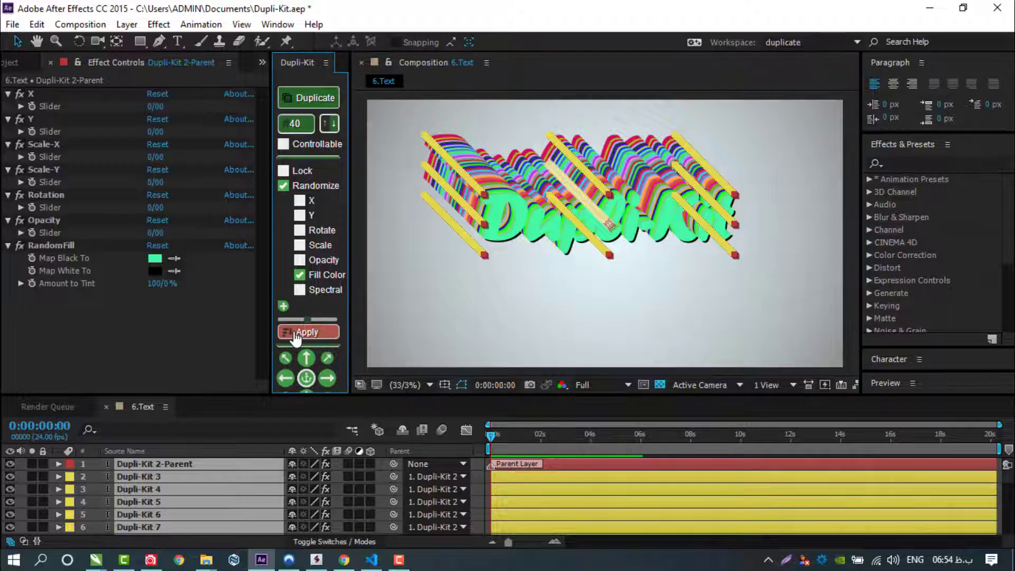
left_click(292, 331)
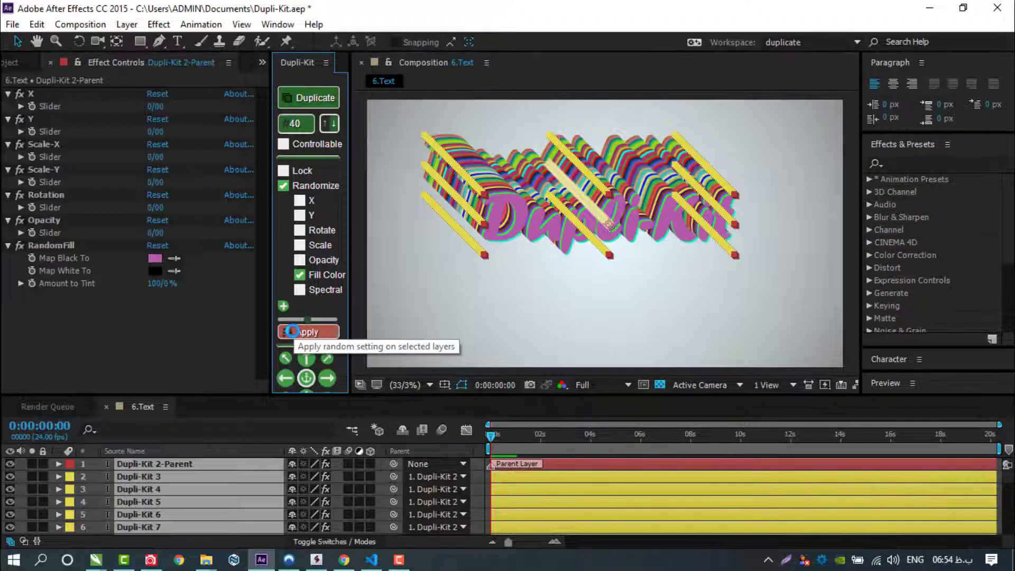
left_click(292, 332)
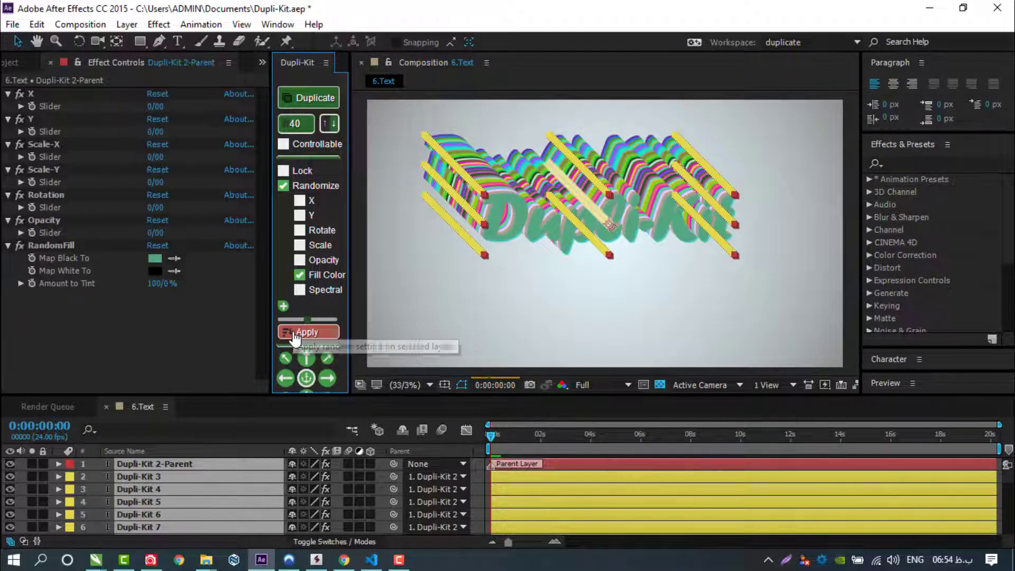
left_click(294, 334)
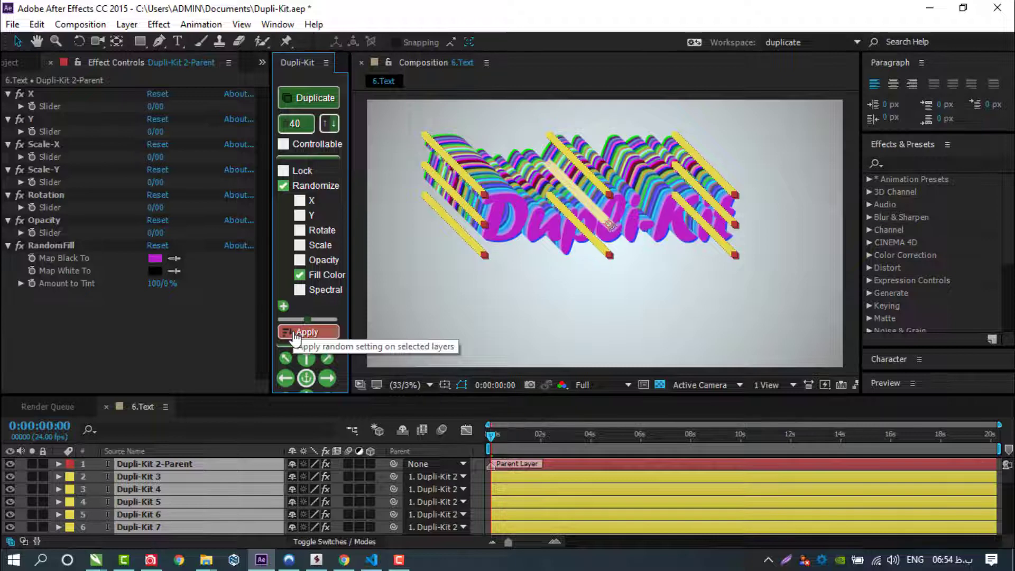
Add red and yellow to the random fill palette and apply it to the selected text layers without Spectral
left_click(300, 290)
left_click(285, 289)
left_click(22, 97)
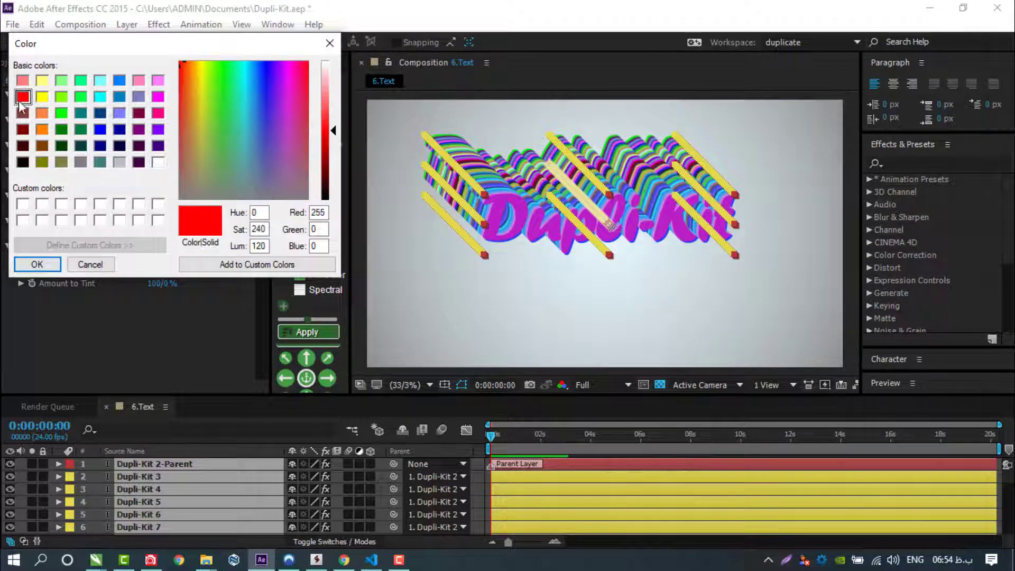
left_click(37, 265)
left_click(284, 306)
left_click(42, 97)
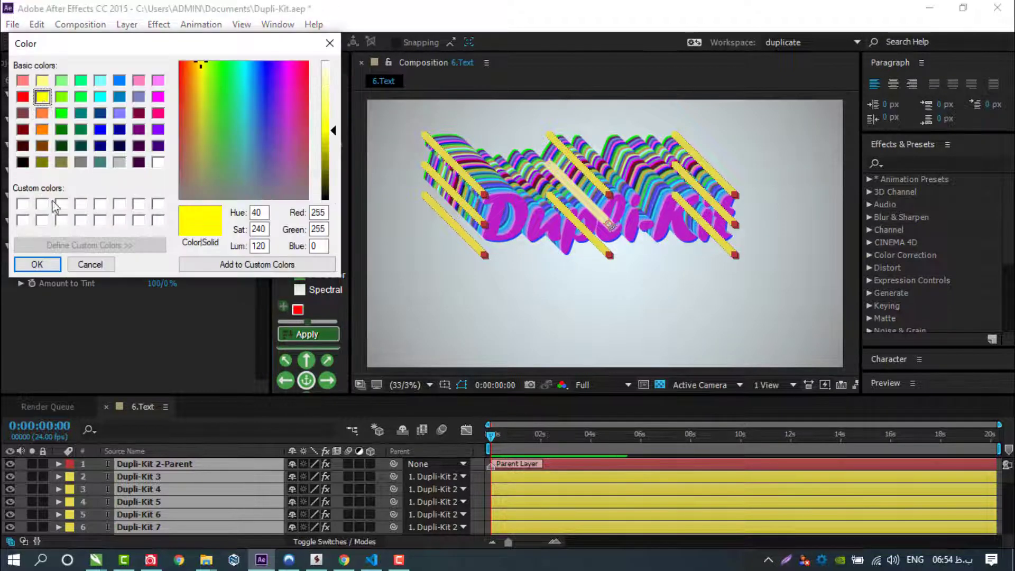
left_click(46, 268)
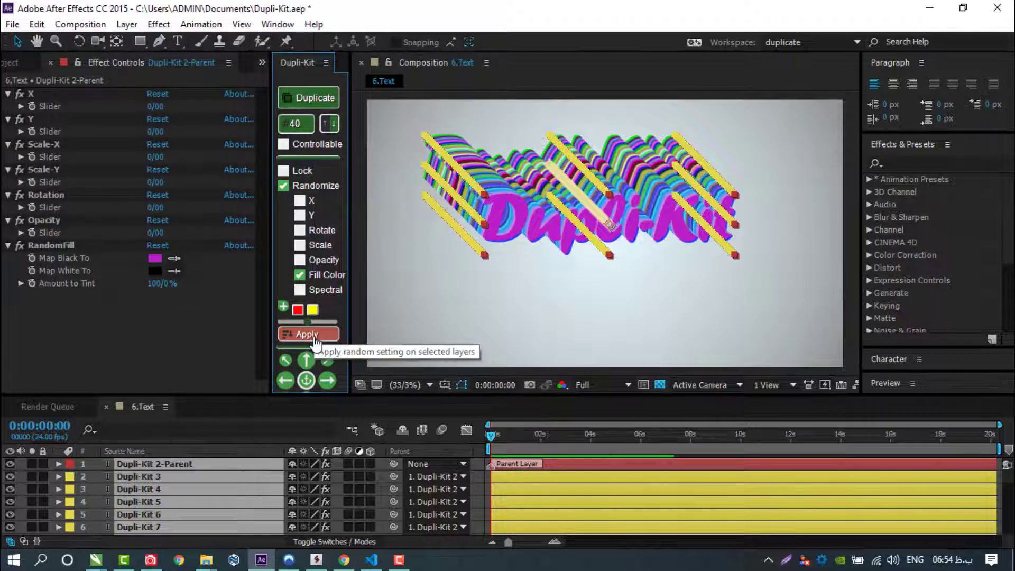
left_click(308, 335)
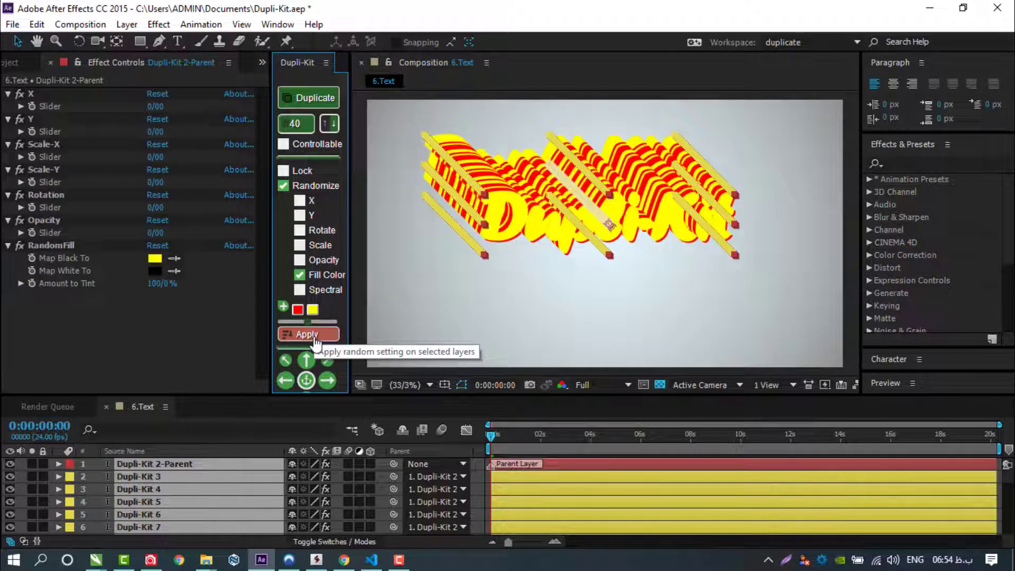
Enable Spectral, add a dark maroon as the third palette color, and apply the color spectrum to the selected layers
left_click(300, 290)
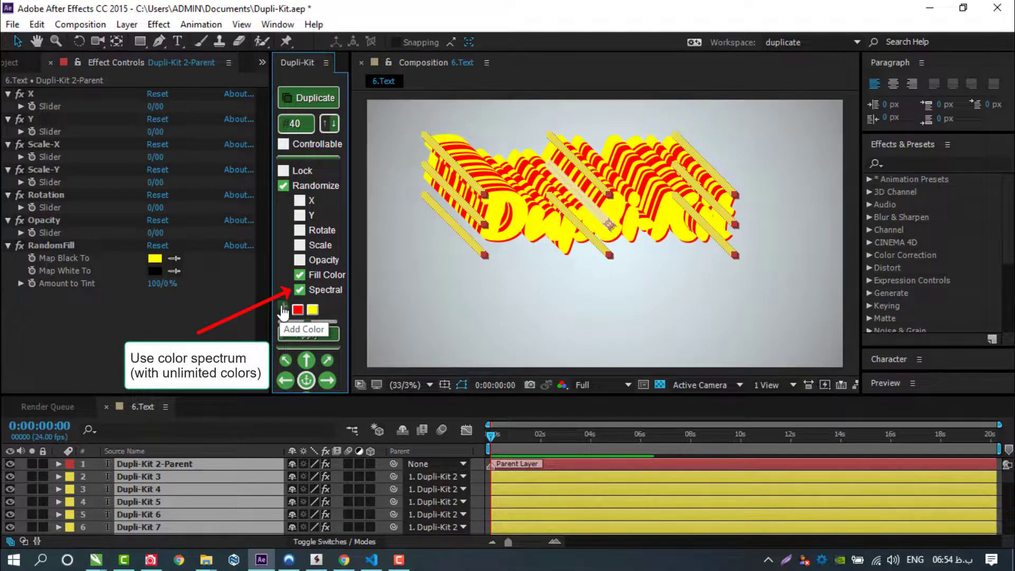
left_click(283, 309)
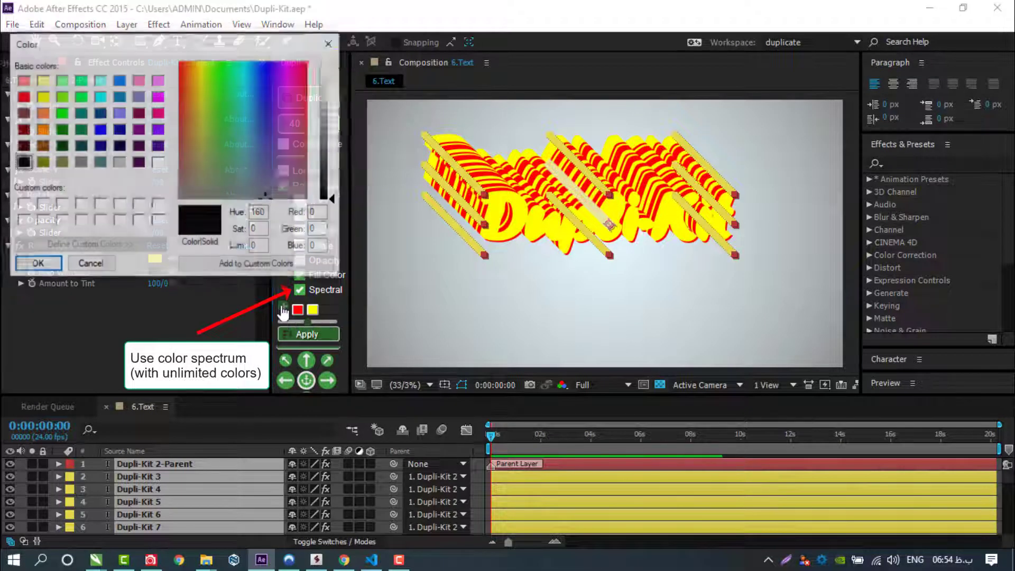
left_click(139, 114)
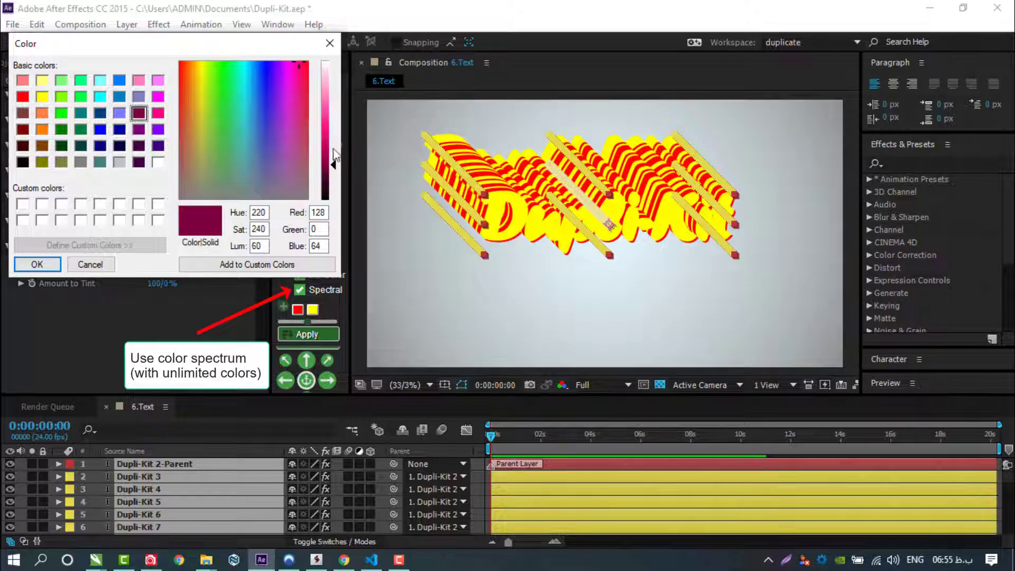
left_click_drag(333, 150, 333, 182)
left_click(39, 264)
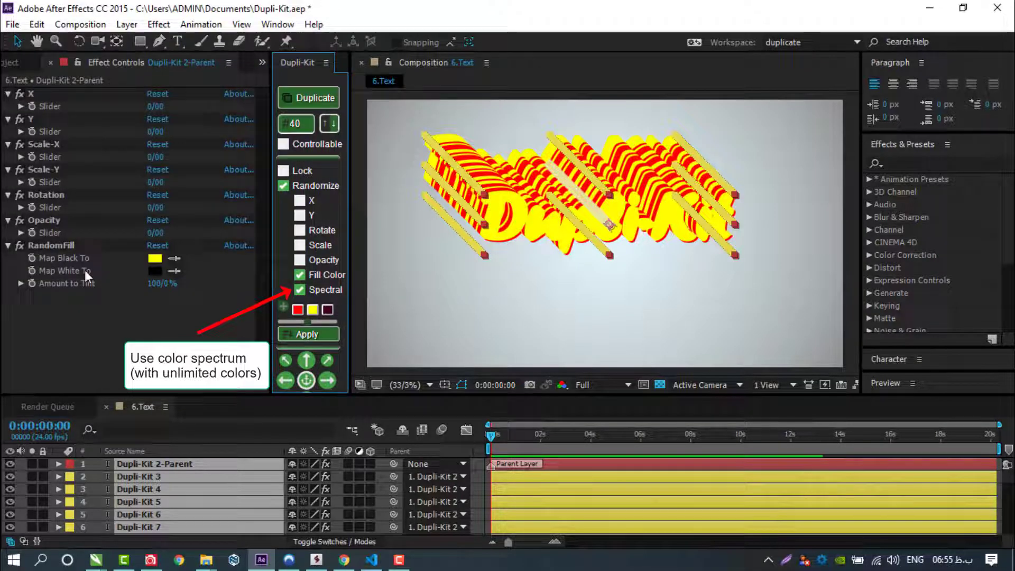
left_click(314, 333)
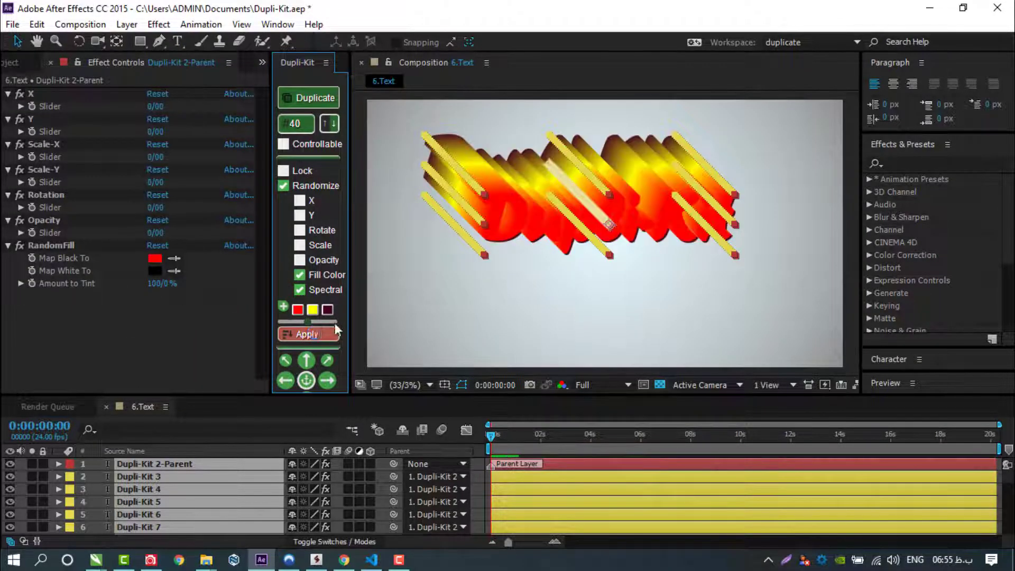
Select only the Dupli-Kit 2-Parent layer and change its RandomFill Map Black To color to yellow
left_click(572, 295)
left_click(540, 237)
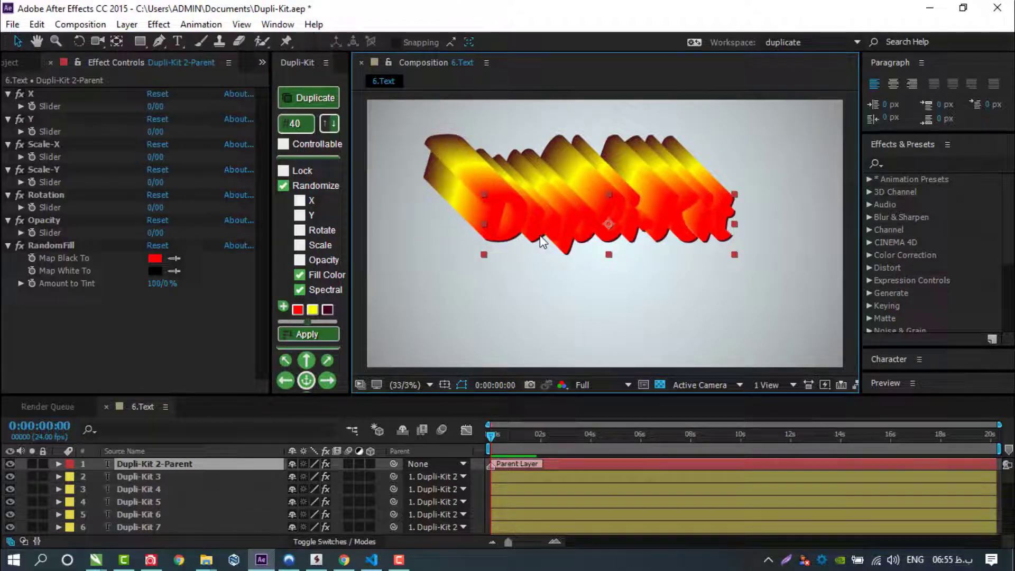
left_click(155, 258)
left_click(283, 490)
left_click(397, 345)
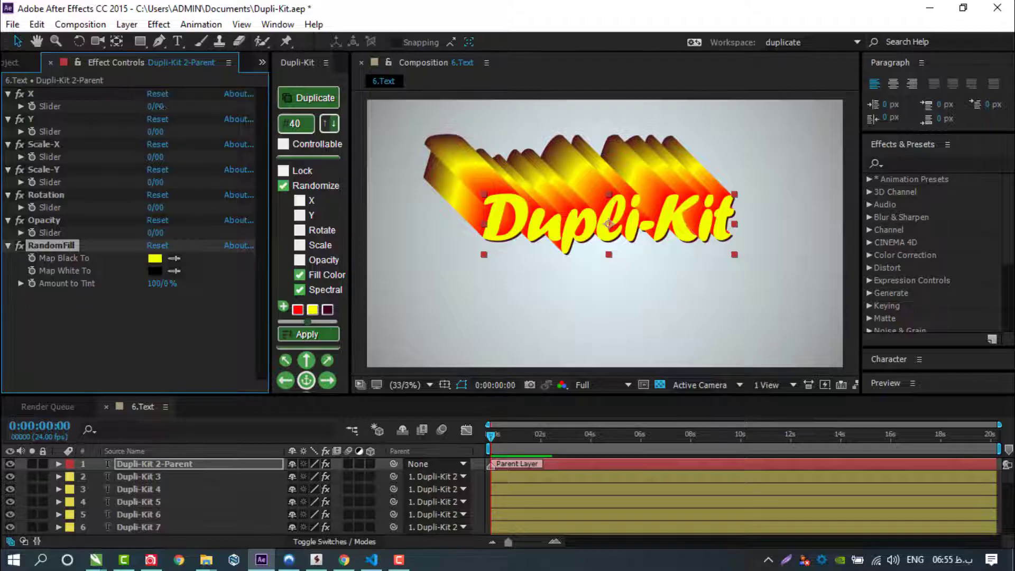
Set the parent layer's sliders to X -2, Y 12, Scale-X and Scale-Y -1, and Rotation -1
left_click_drag(159, 106, 157, 162)
key("ctrl+z")
left_click(52, 147)
left_click(57, 171, "ctrl")
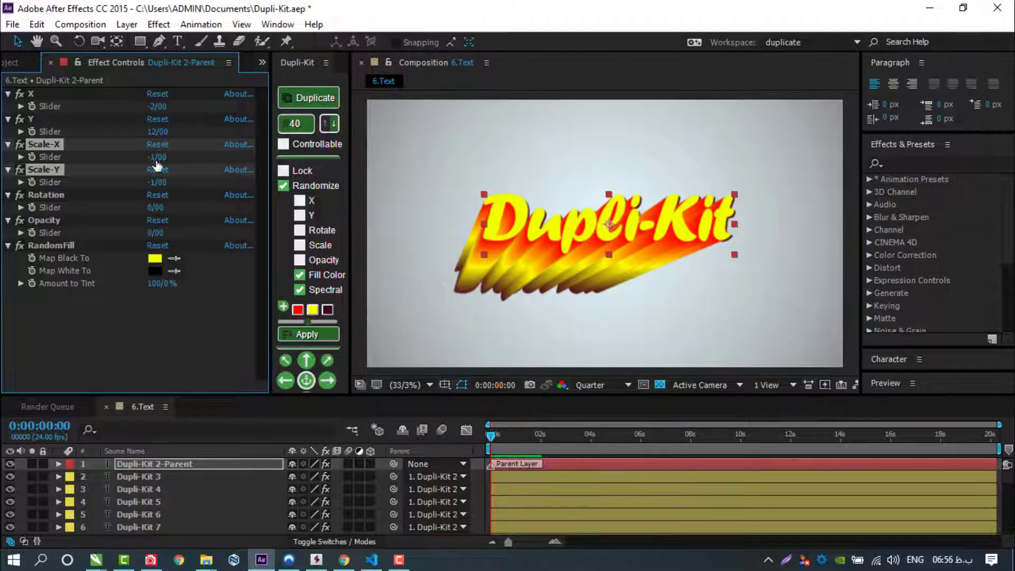
left_click_drag(159, 208, 162, 207)
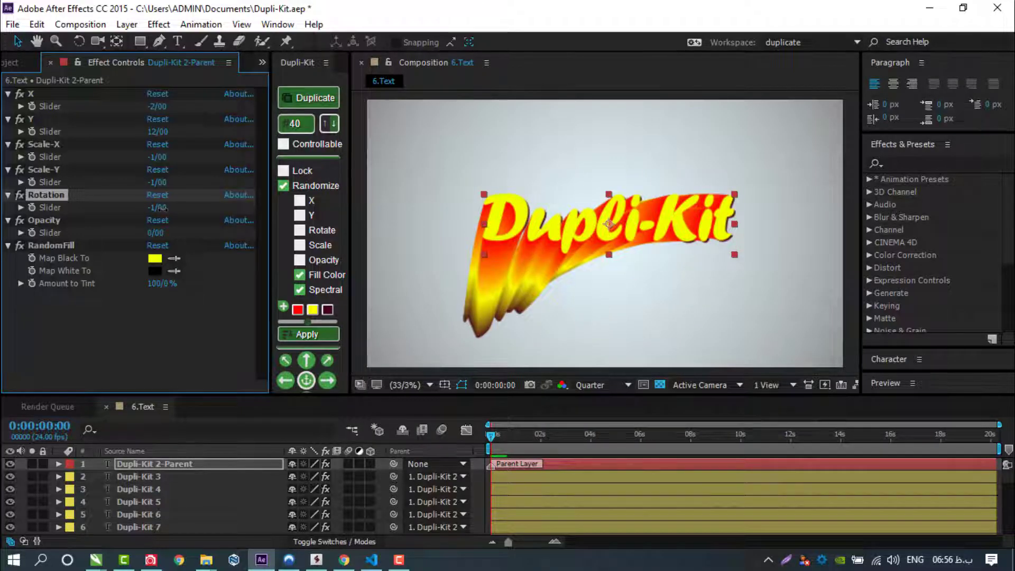
Restore full preview resolution, deselect the layers, and maximize the composition view to inspect the extruded text
key("ctrl+j")
left_click(458, 225)
key("grave")
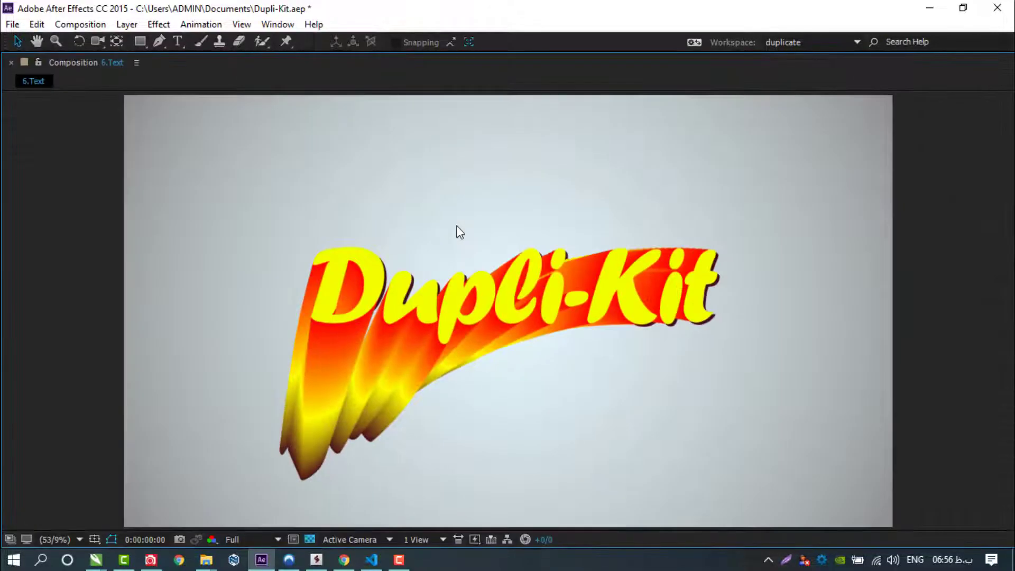